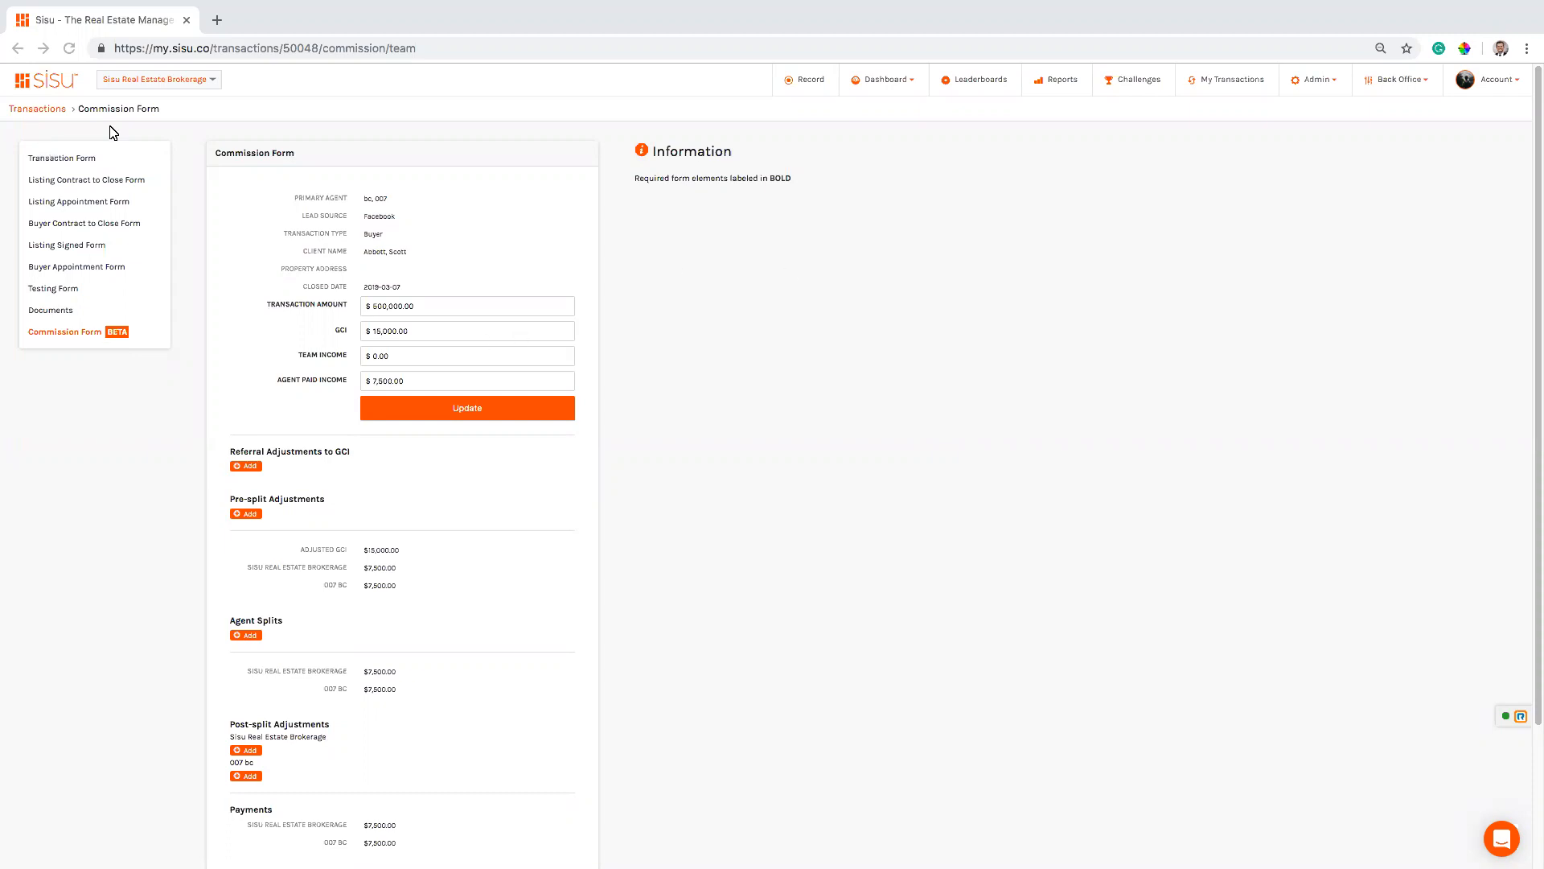
Open the commission form of the first transaction in the team transactions list
click(1329, 81)
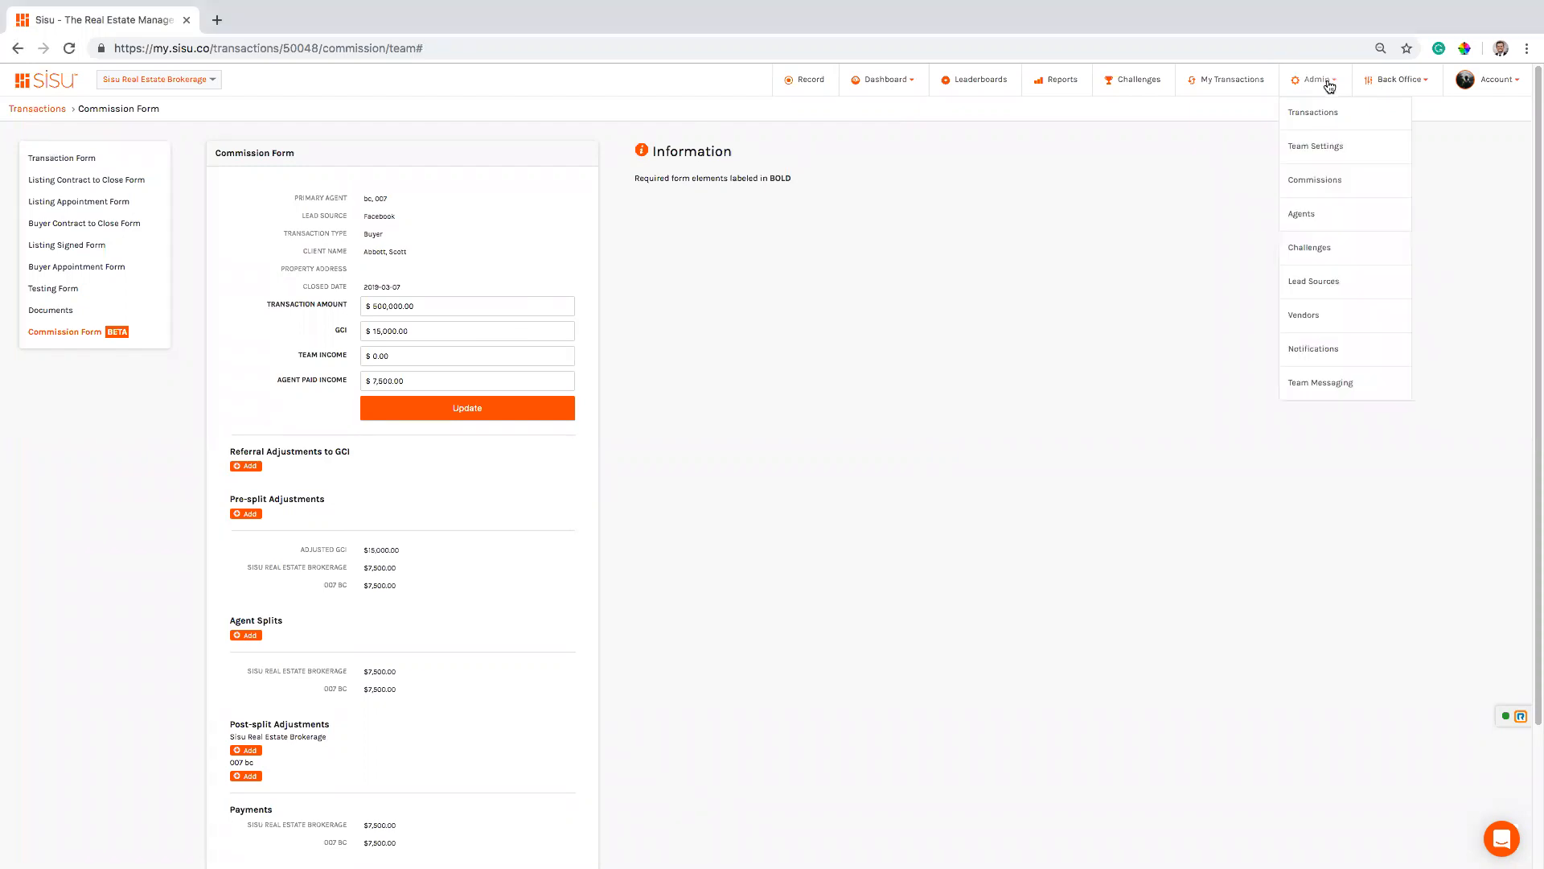
click(1312, 114)
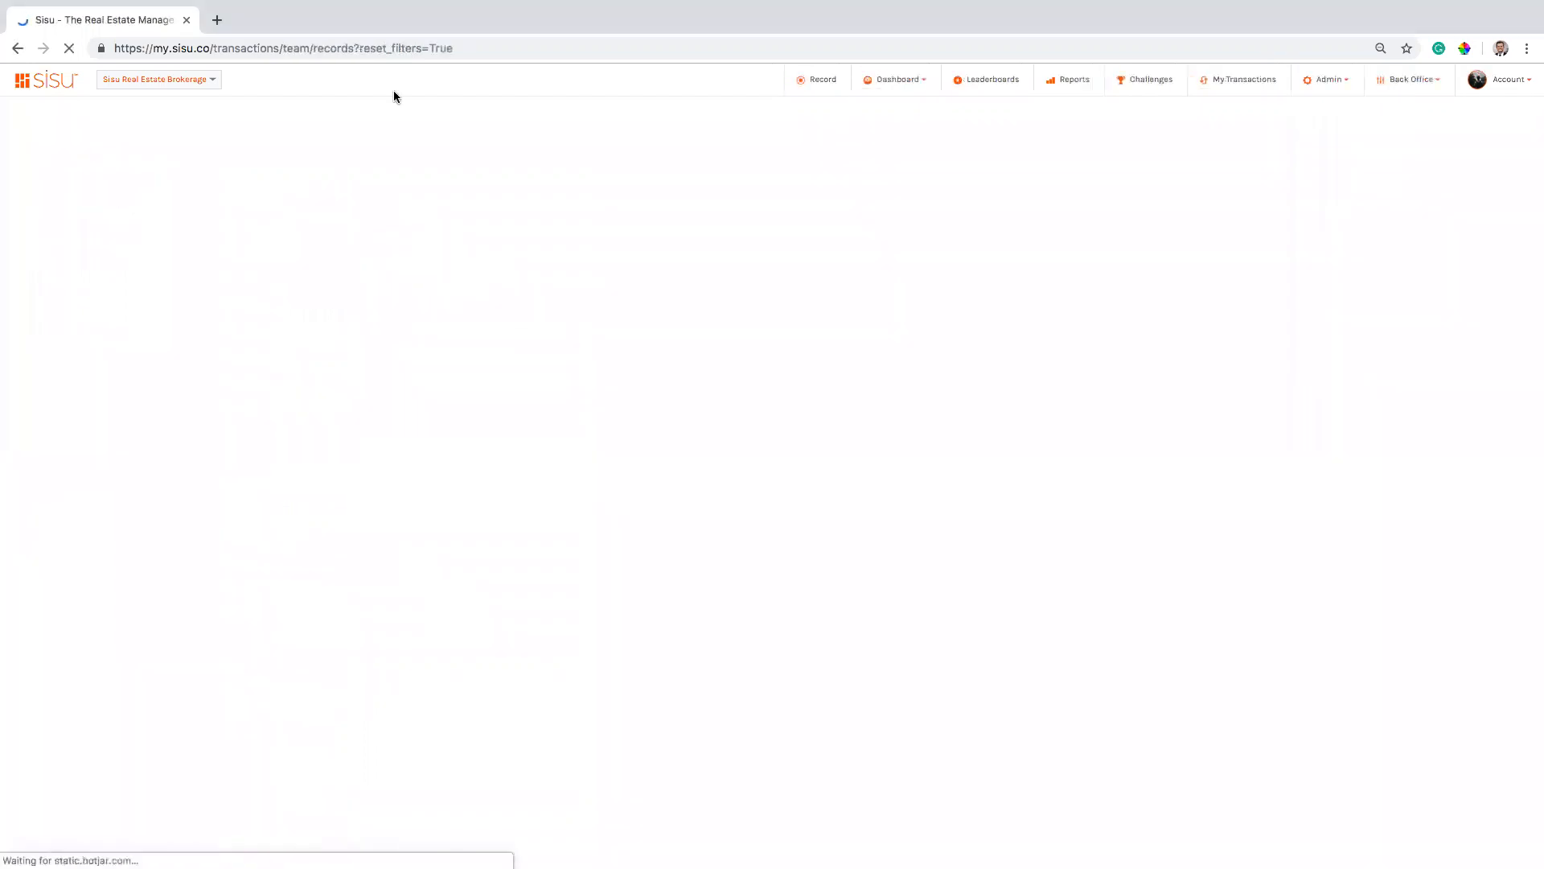
click(94, 182)
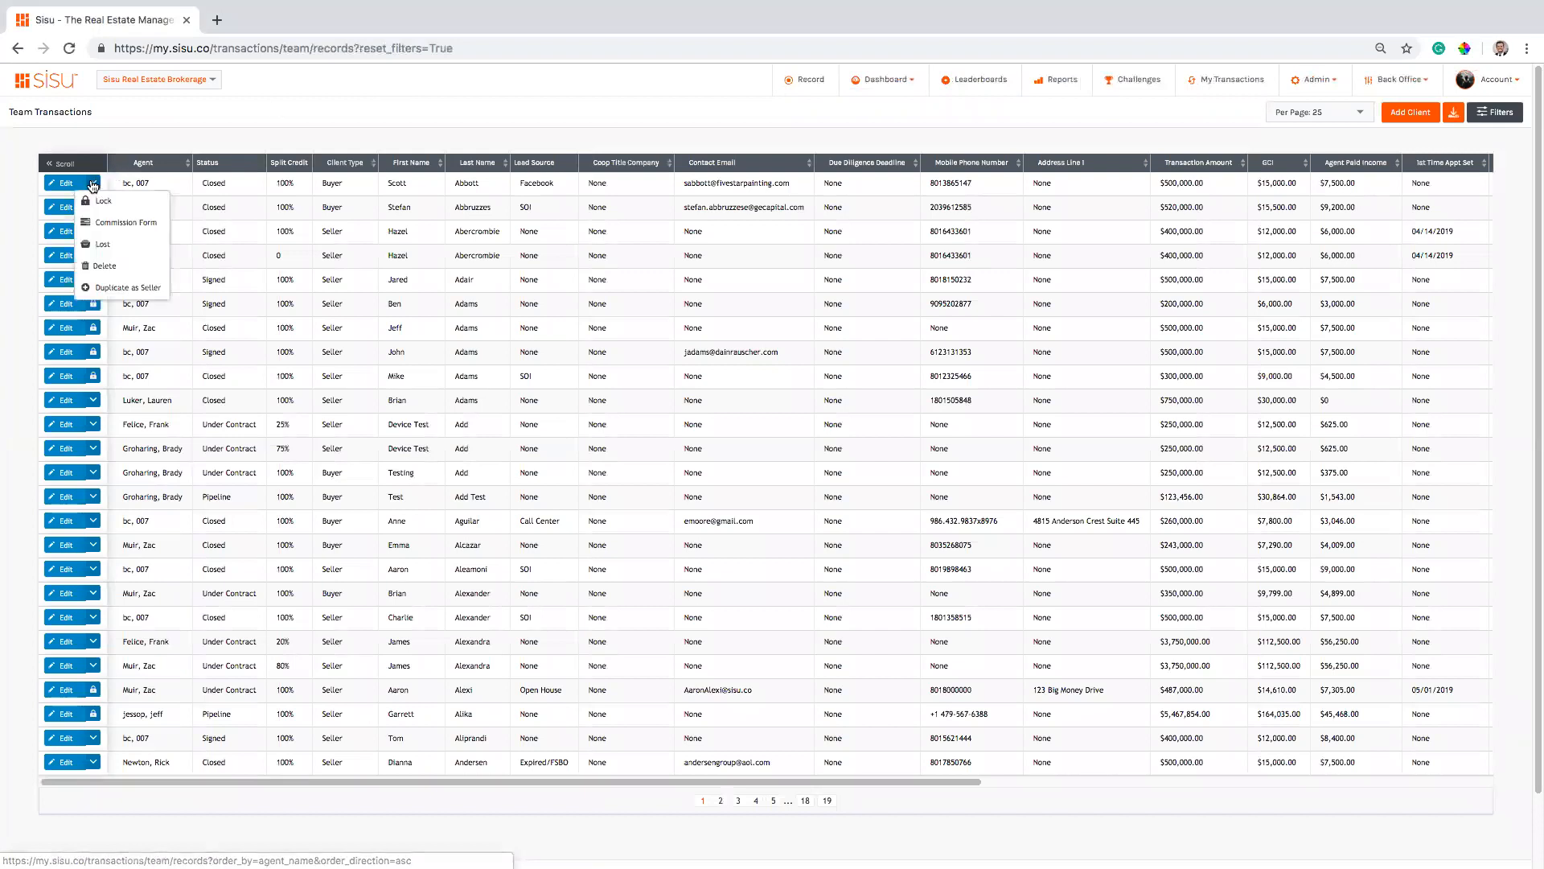
click(127, 228)
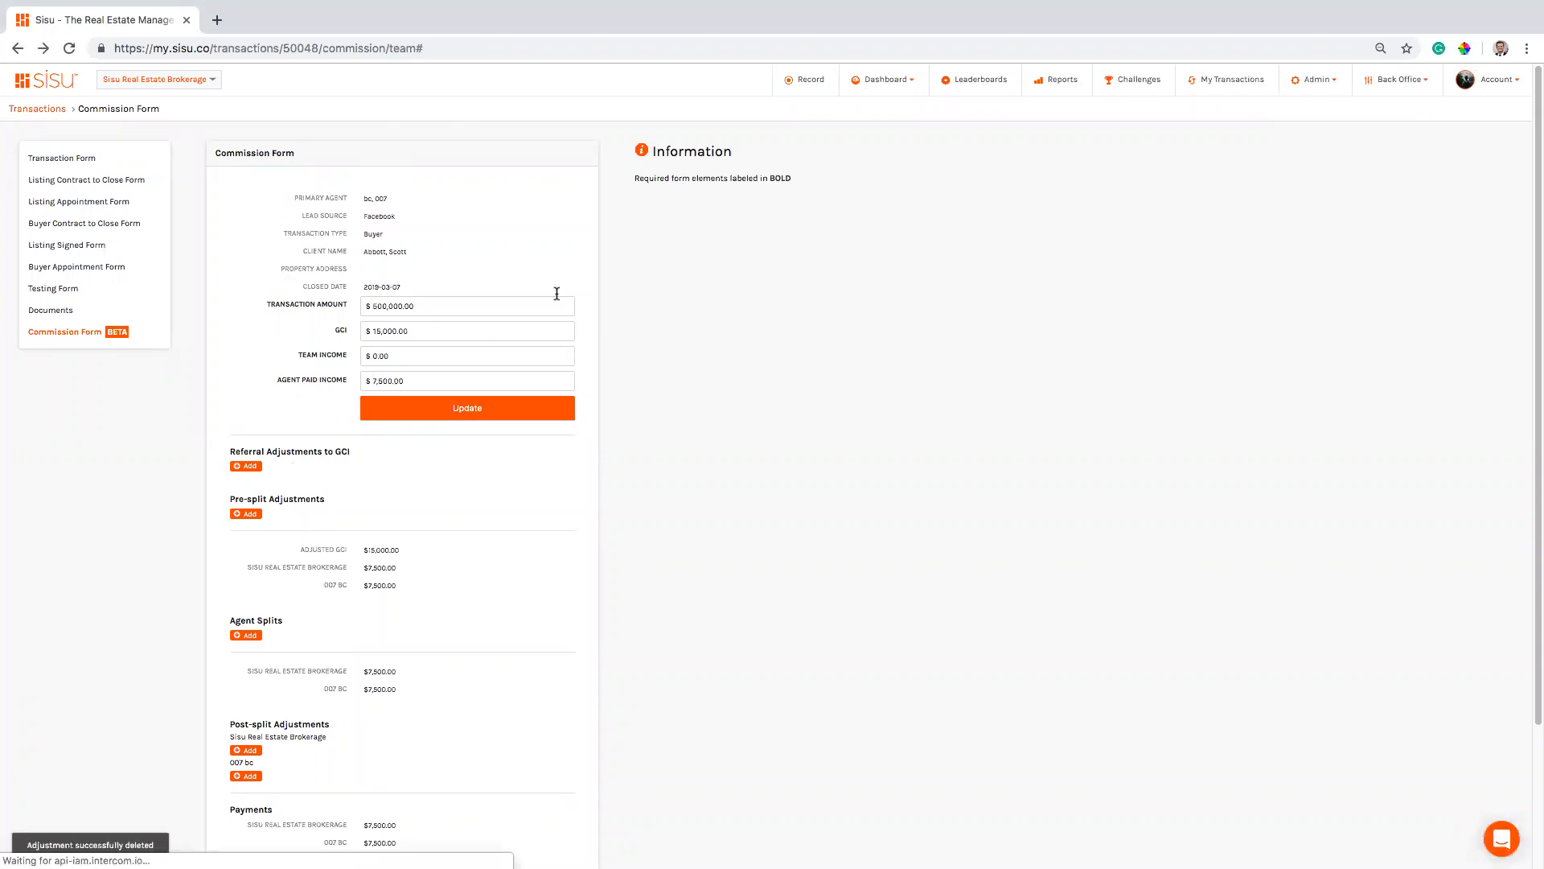
Open the administrator's commission adjustment categories in a separate browser tab
click(1322, 80)
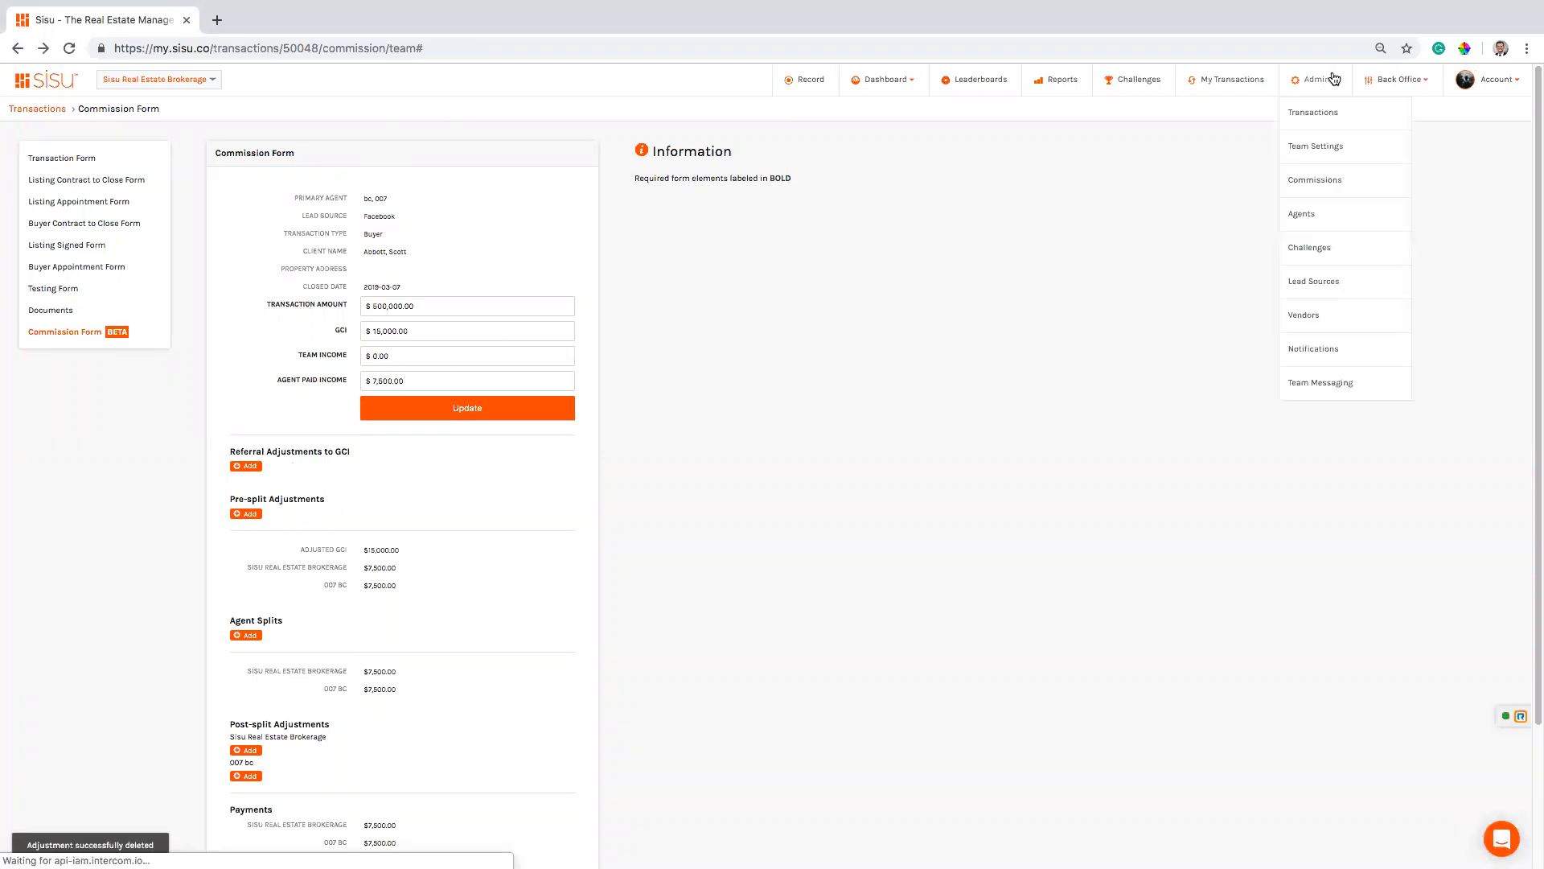
super+click(1314, 180)
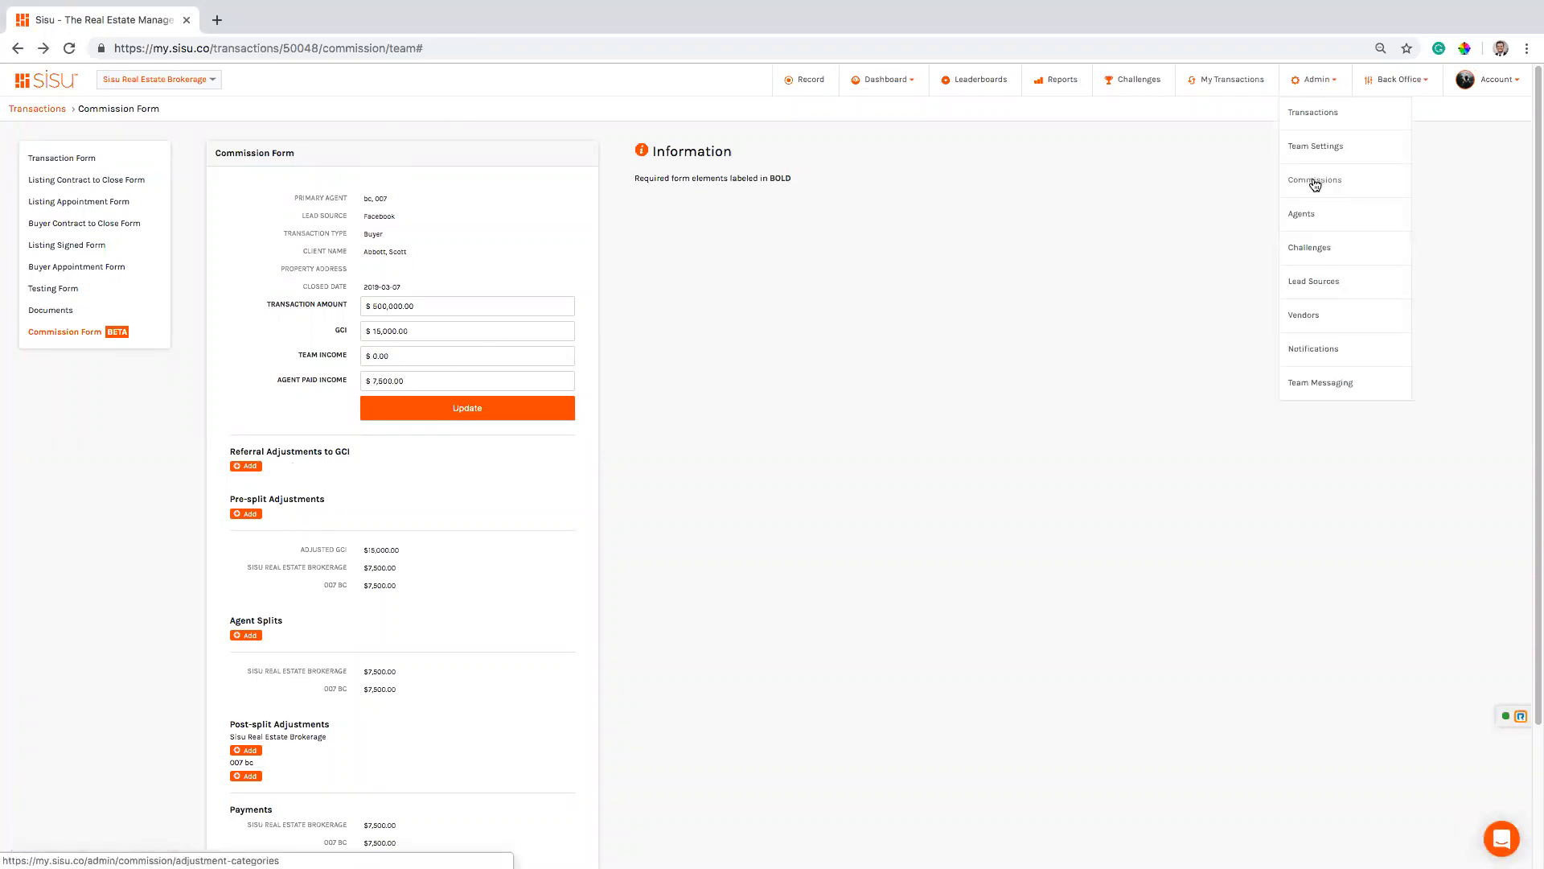
click(316, 20)
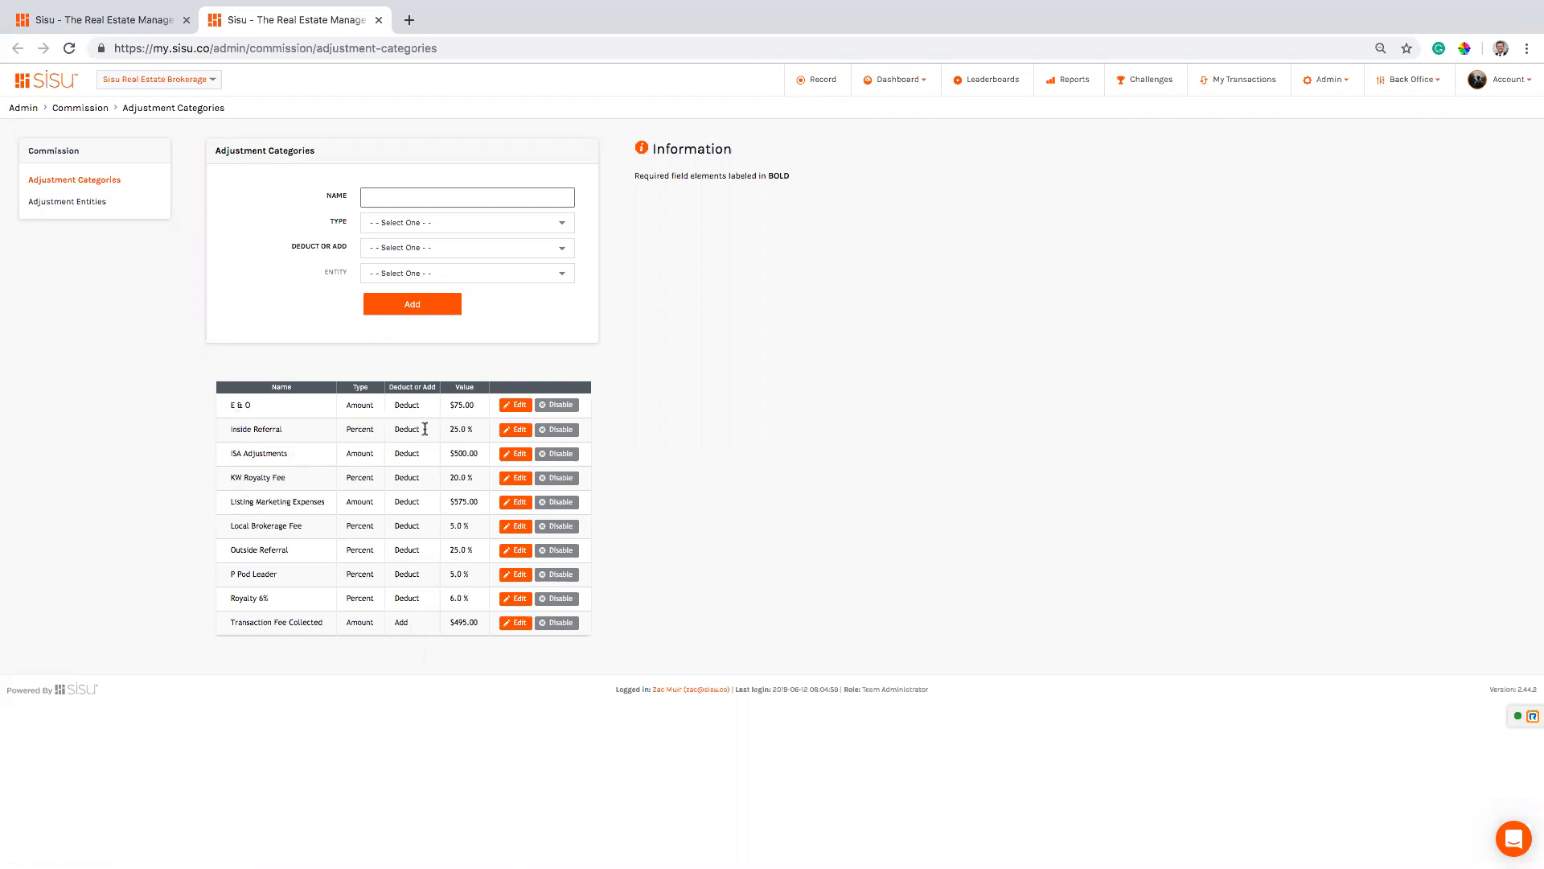
Examine the types and values of the commission adjustment categories, and view the list of adjustment entities
drag(480, 430, 438, 432)
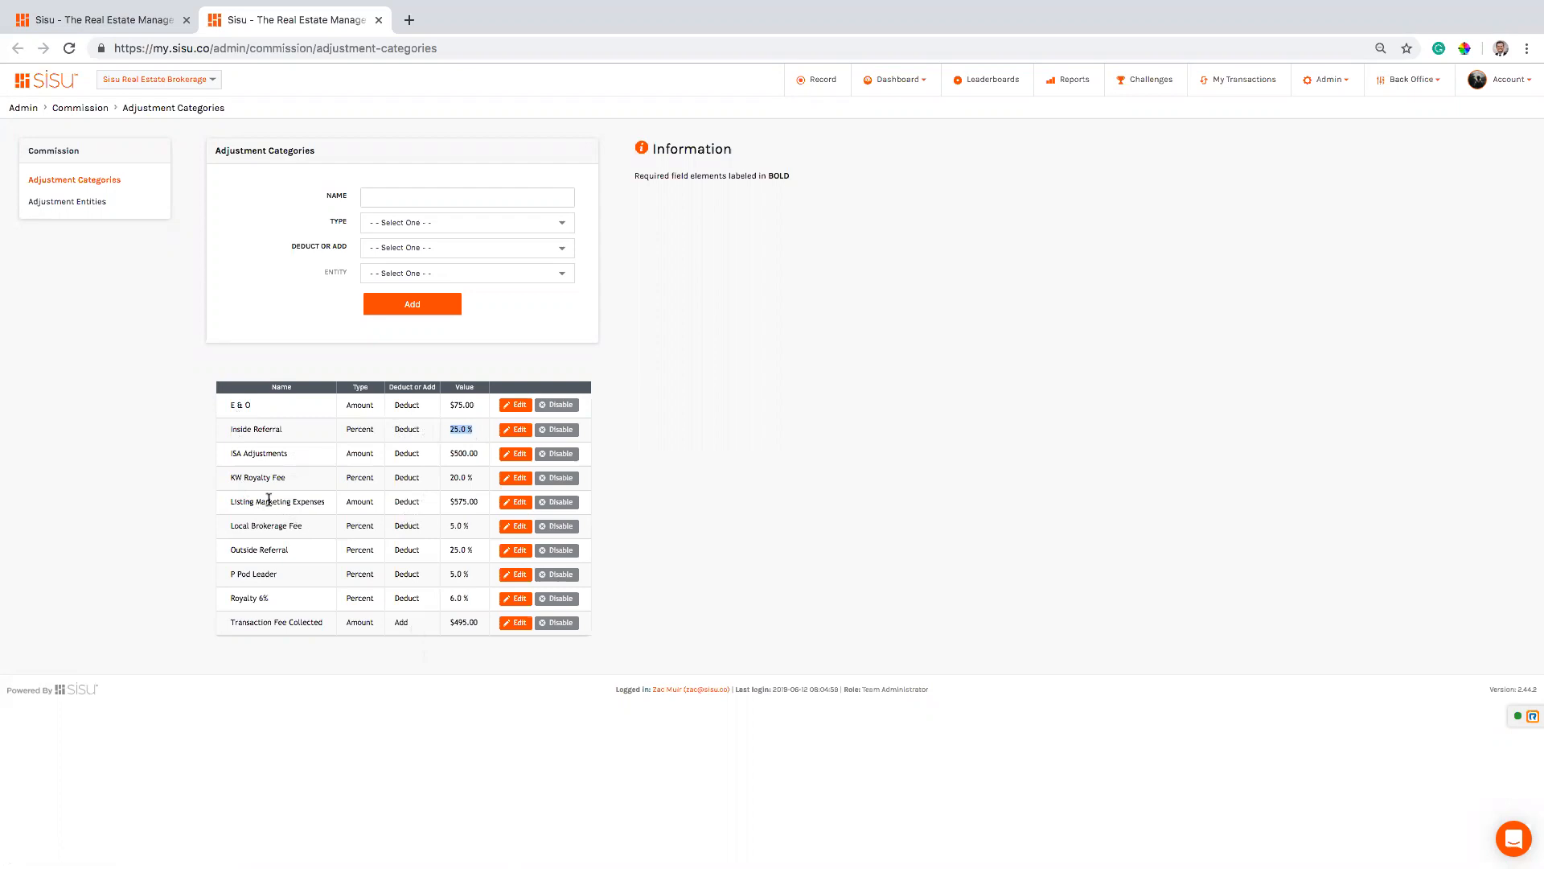
drag(378, 431, 345, 407)
drag(478, 405, 439, 406)
drag(374, 597, 354, 631)
drag(461, 624, 478, 623)
click(73, 201)
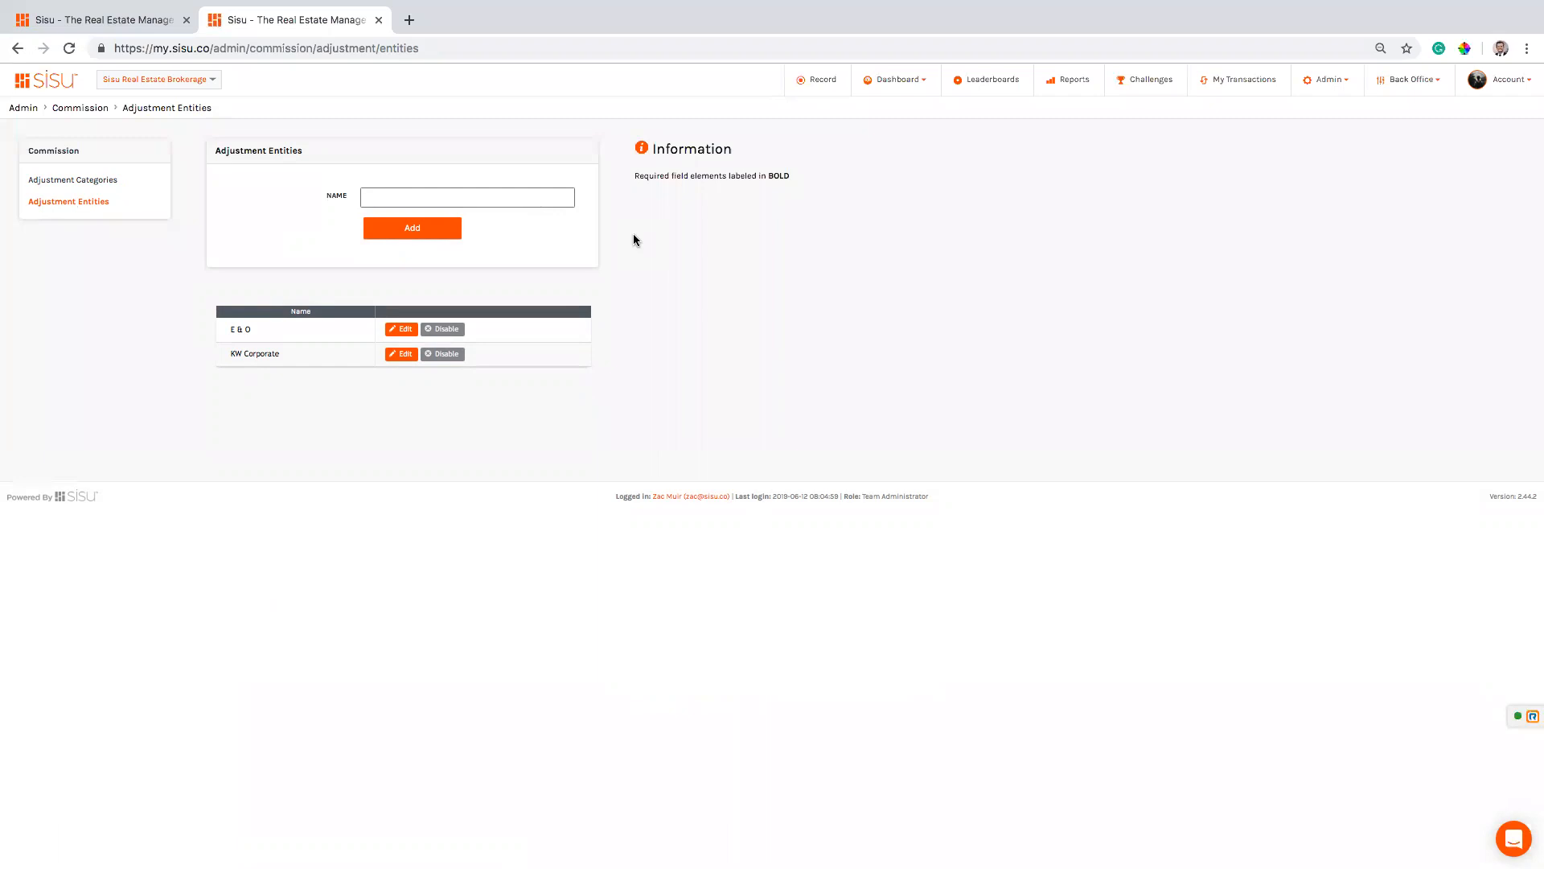
Return to the transaction's commission form and review its transaction amount, GCI, team income and agent paid income
click(138, 22)
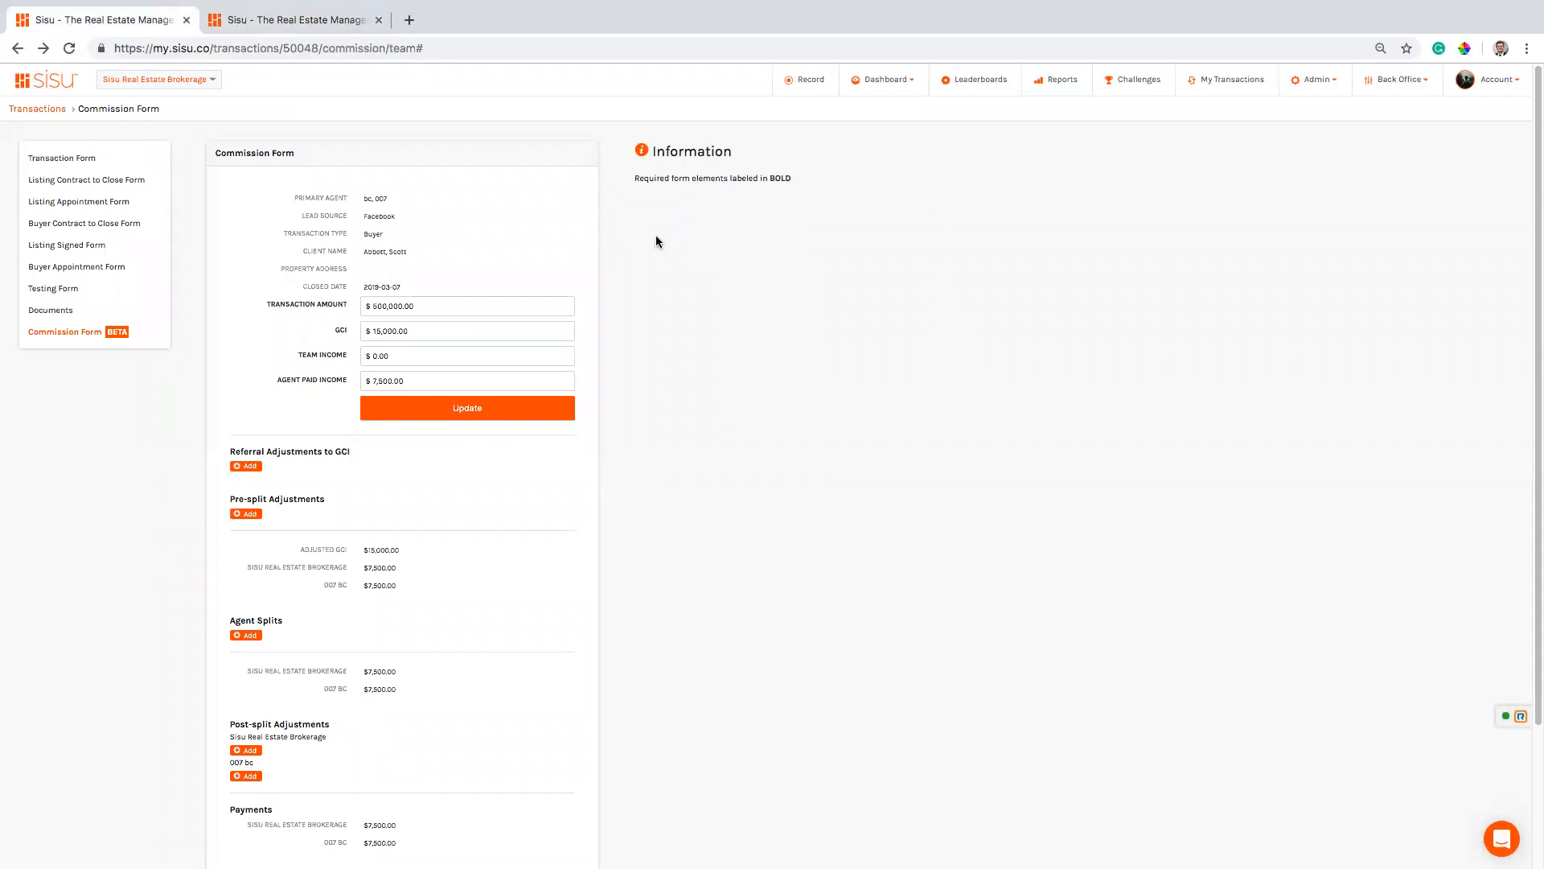
click(451, 306)
click(764, 325)
click(458, 304)
click(711, 279)
click(410, 306)
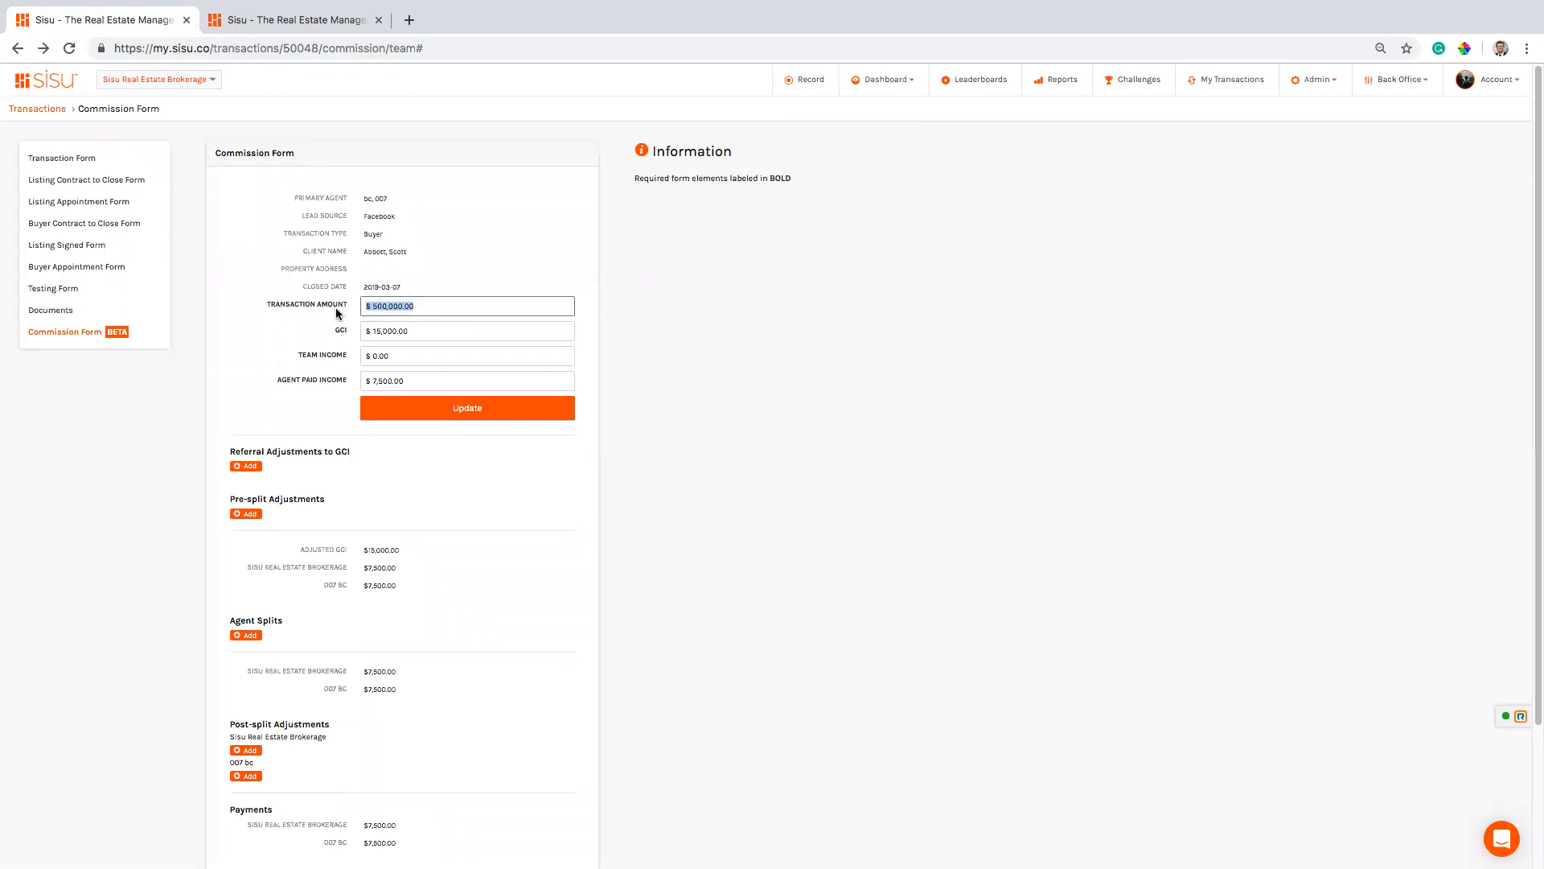
click(418, 331)
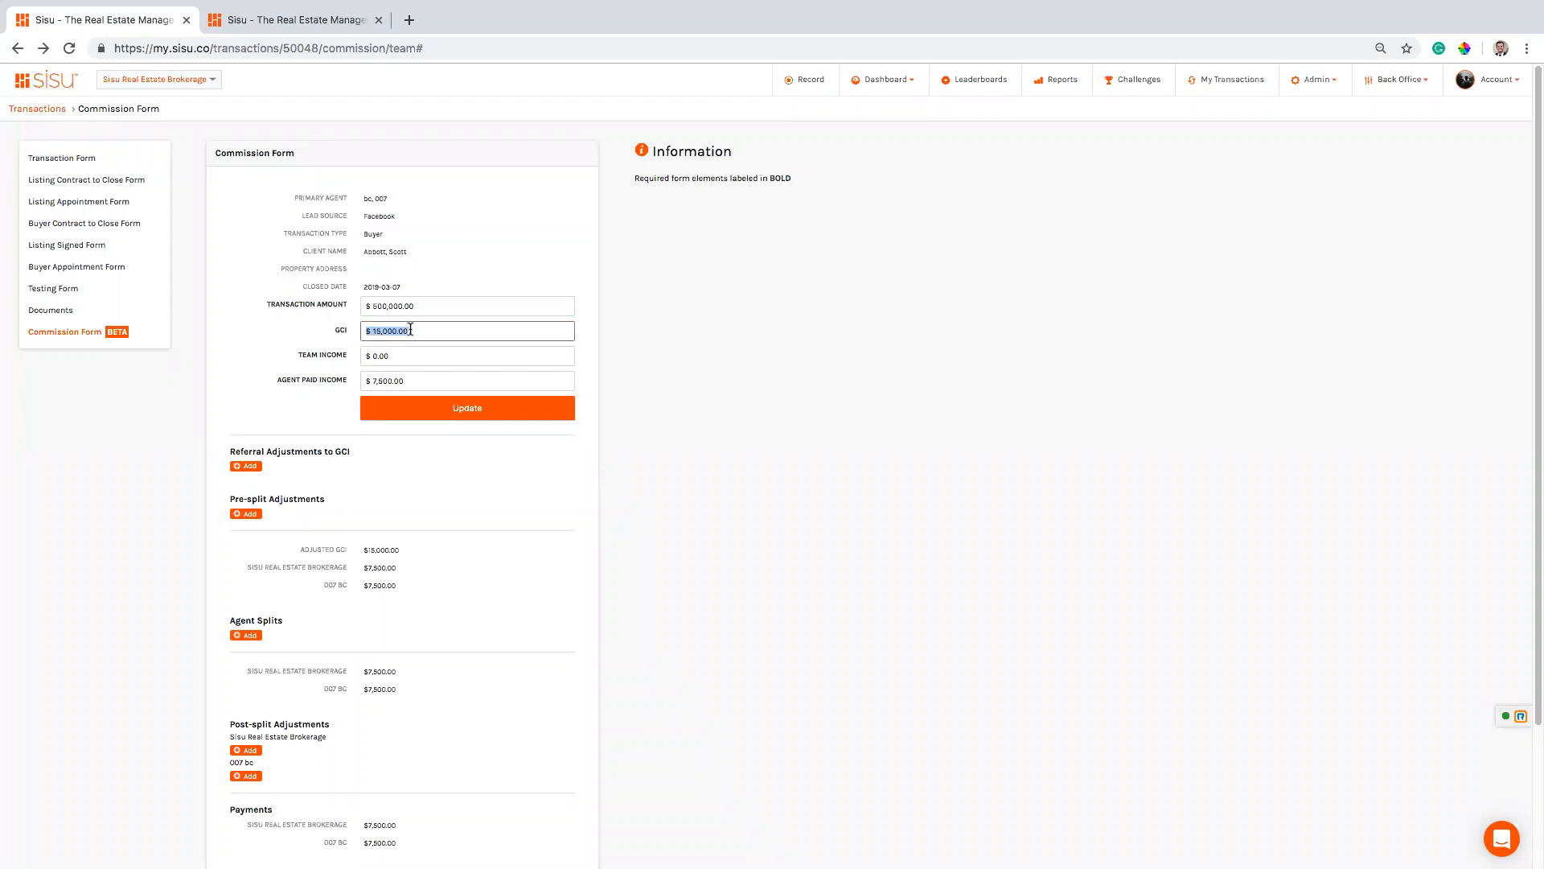
click(411, 381)
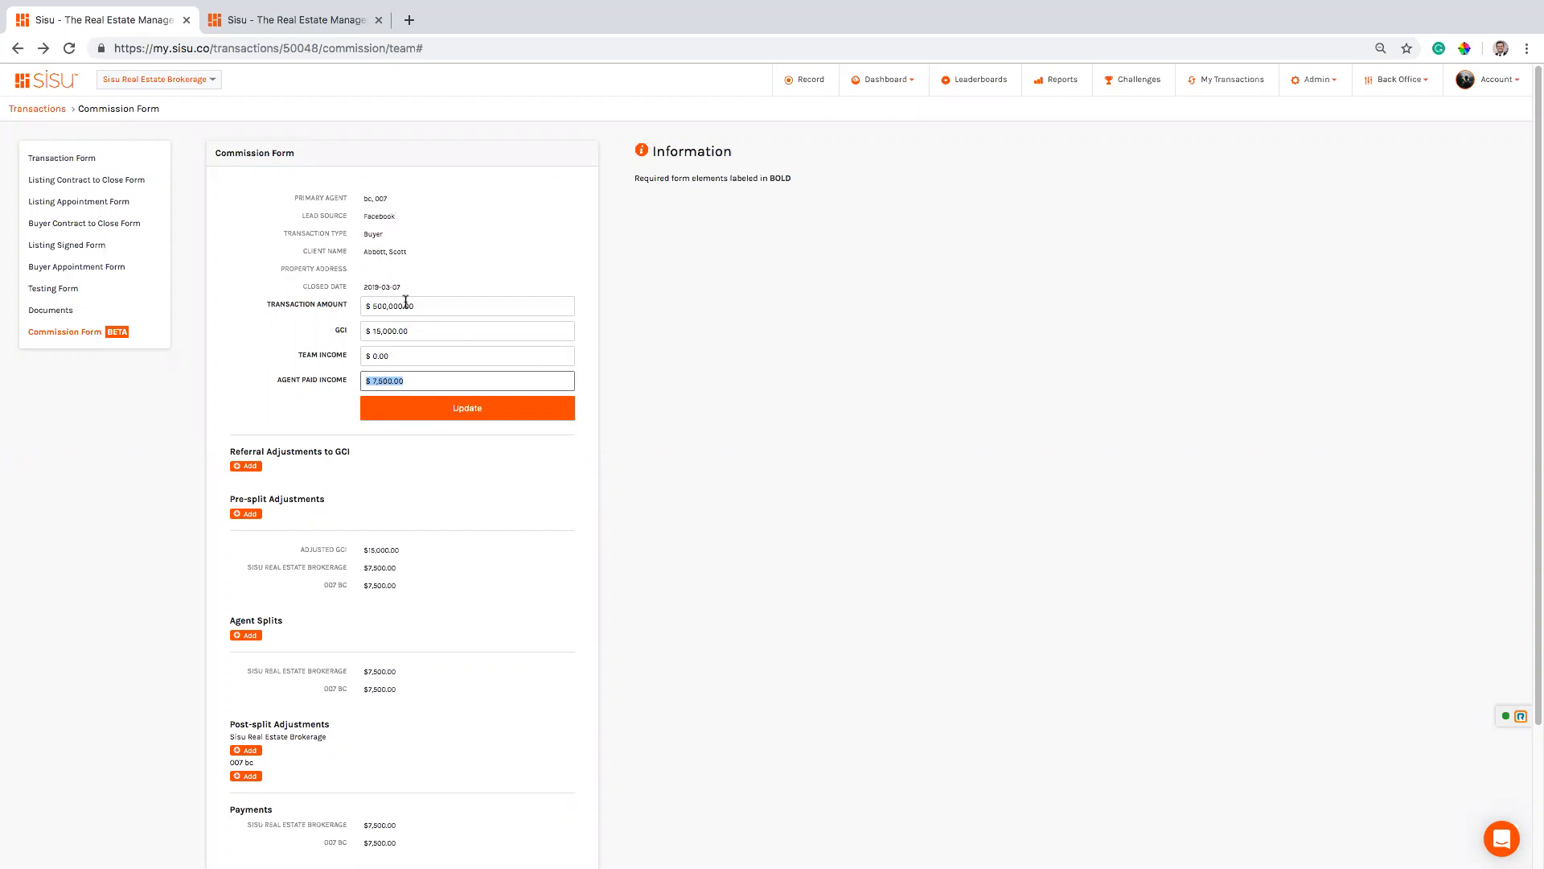
drag(351, 356, 282, 360)
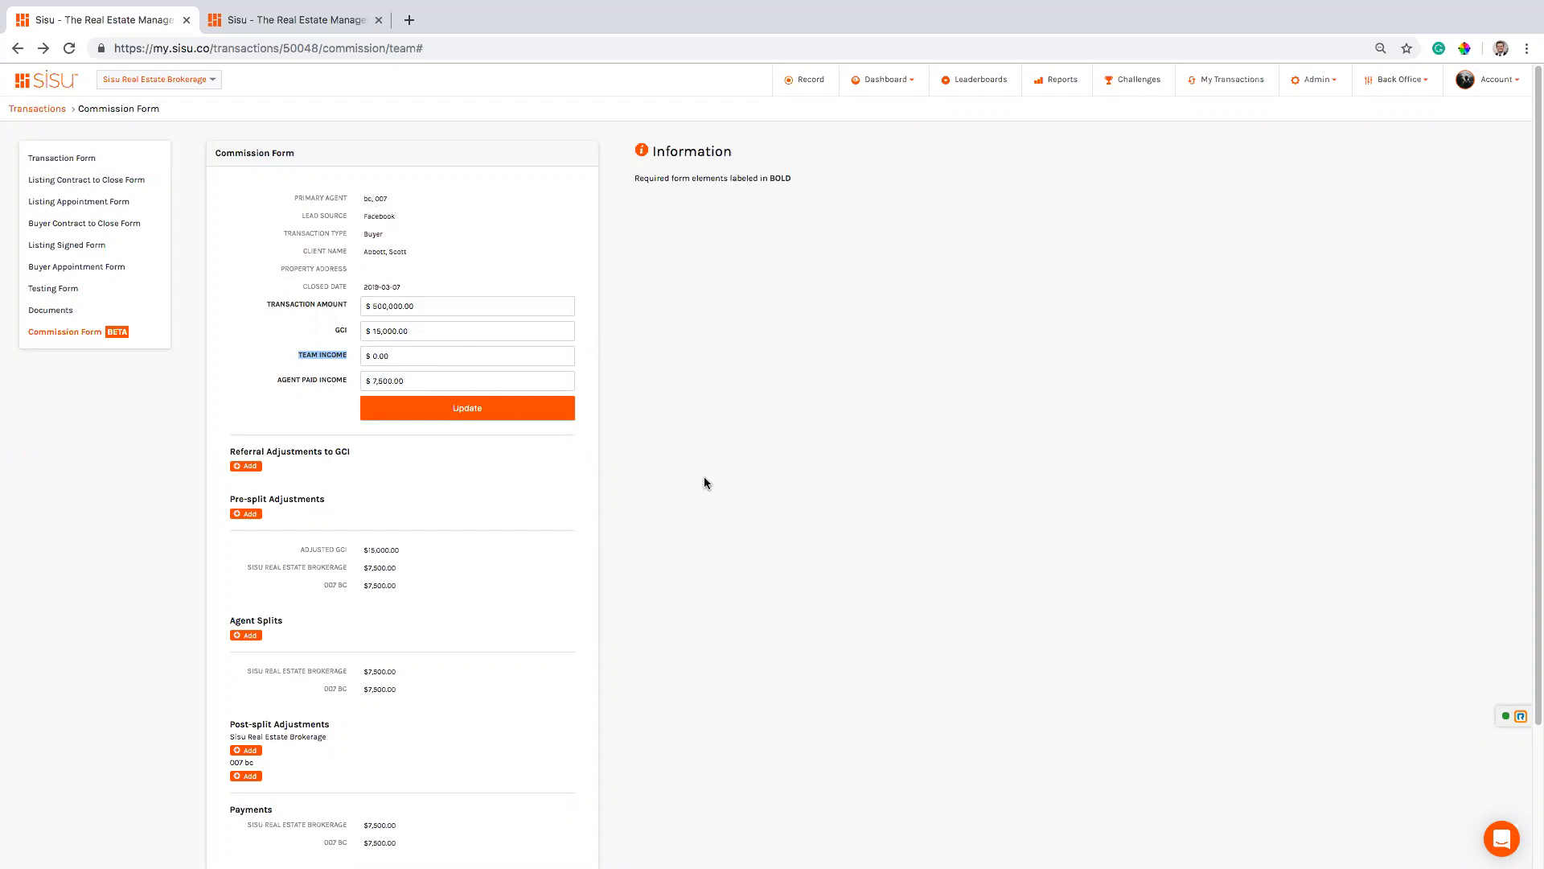
click(634, 421)
click(440, 306)
click(726, 324)
click(433, 307)
click(724, 267)
click(421, 332)
click(717, 323)
Add a referral adjustment to GCI with the category Outside Referral, deducting 25 % with no entity, and check the adjusted GCI
scroll(475, 530, down, 1)
click(252, 415)
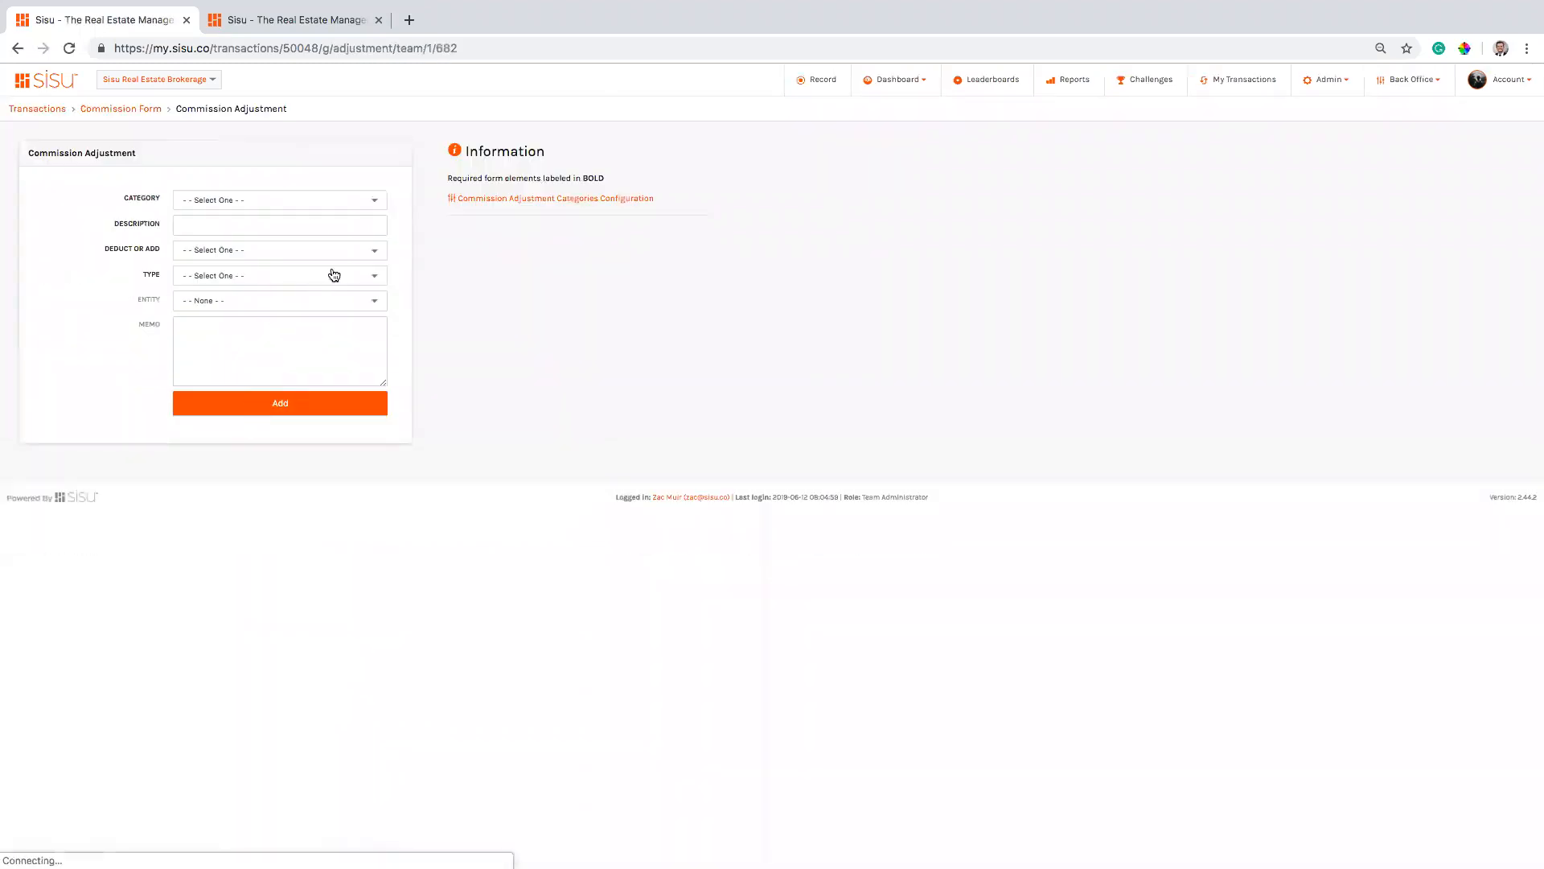
click(345, 201)
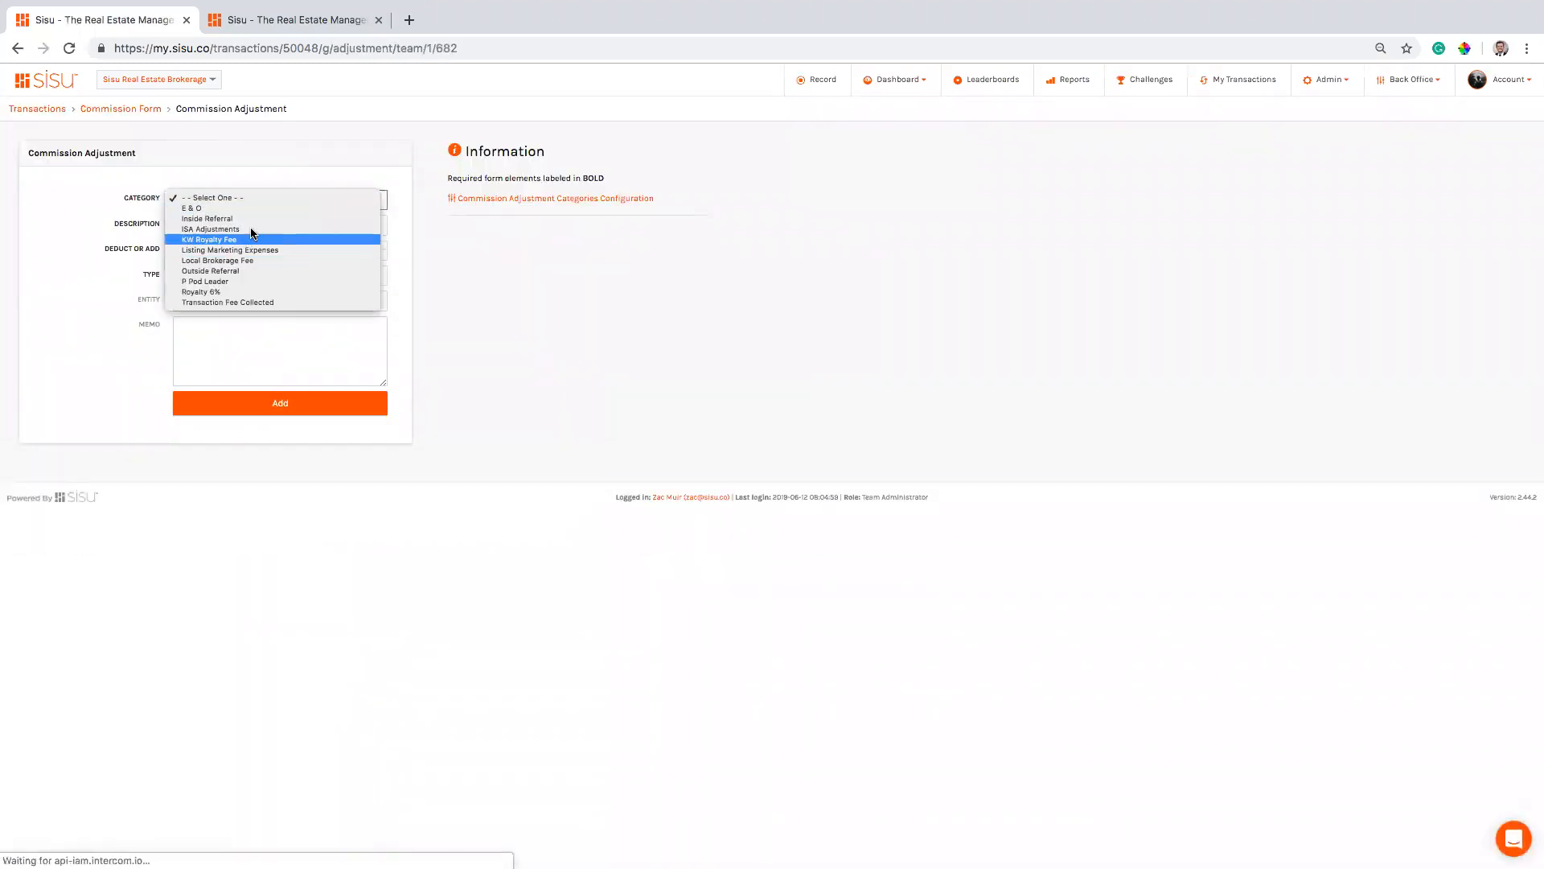
click(244, 269)
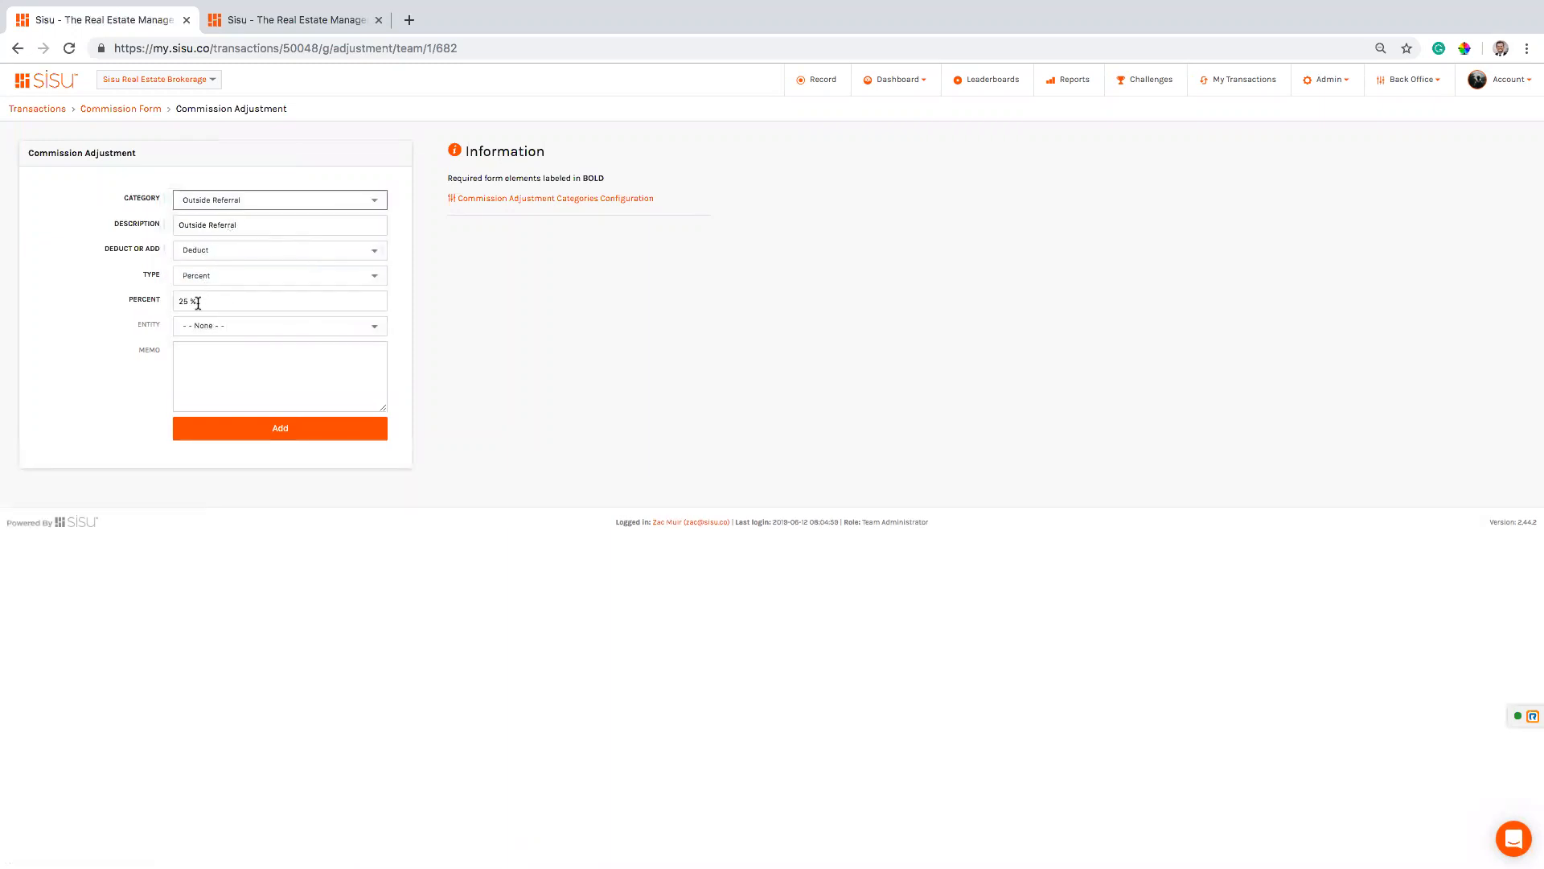
click(289, 325)
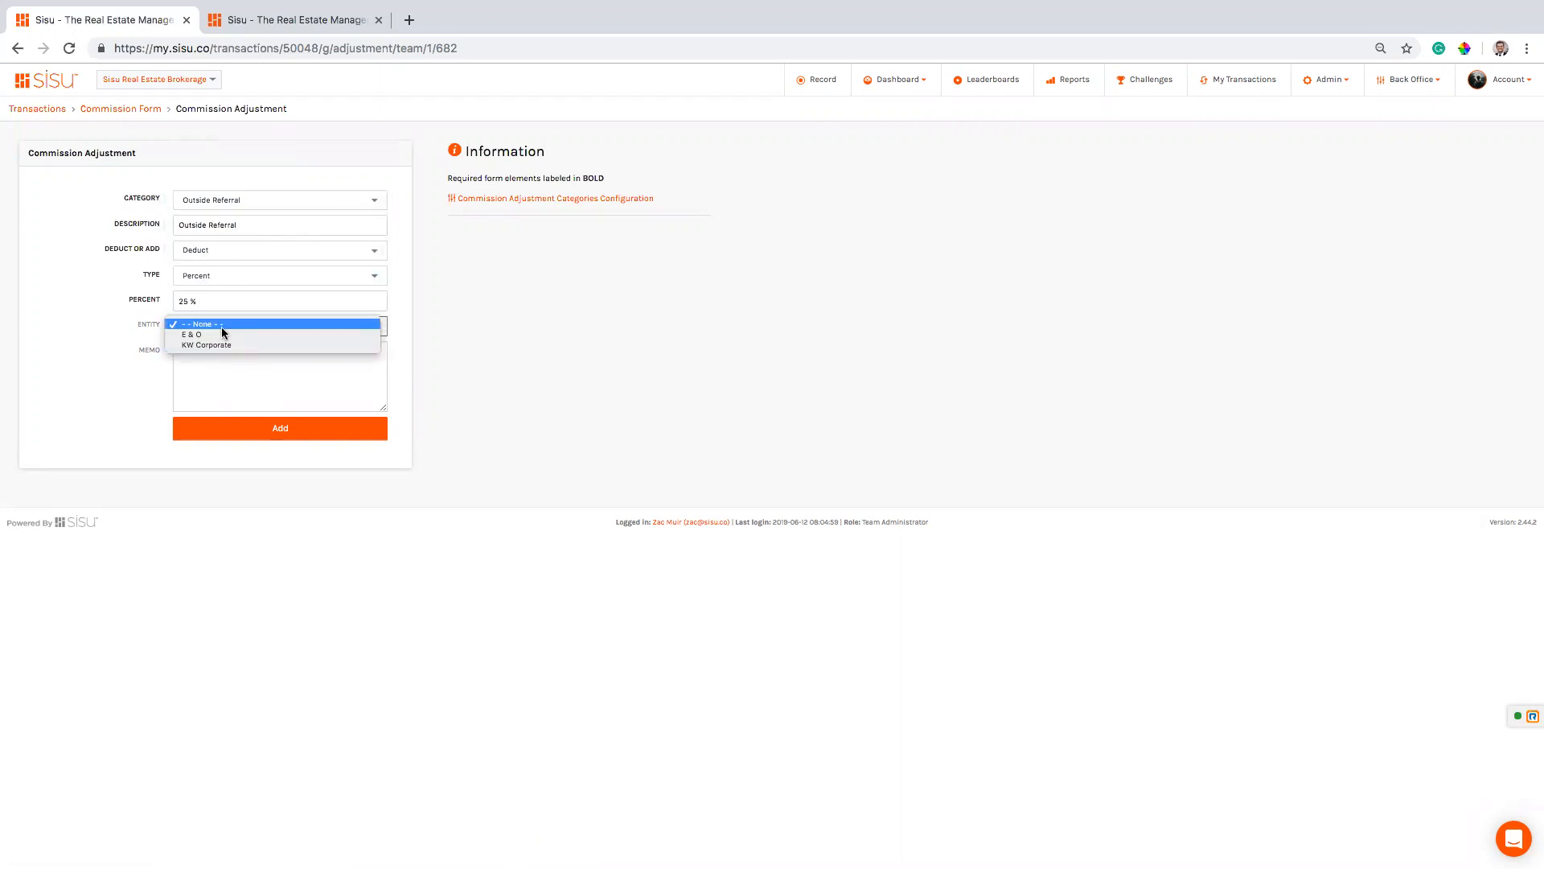
click(556, 314)
click(299, 441)
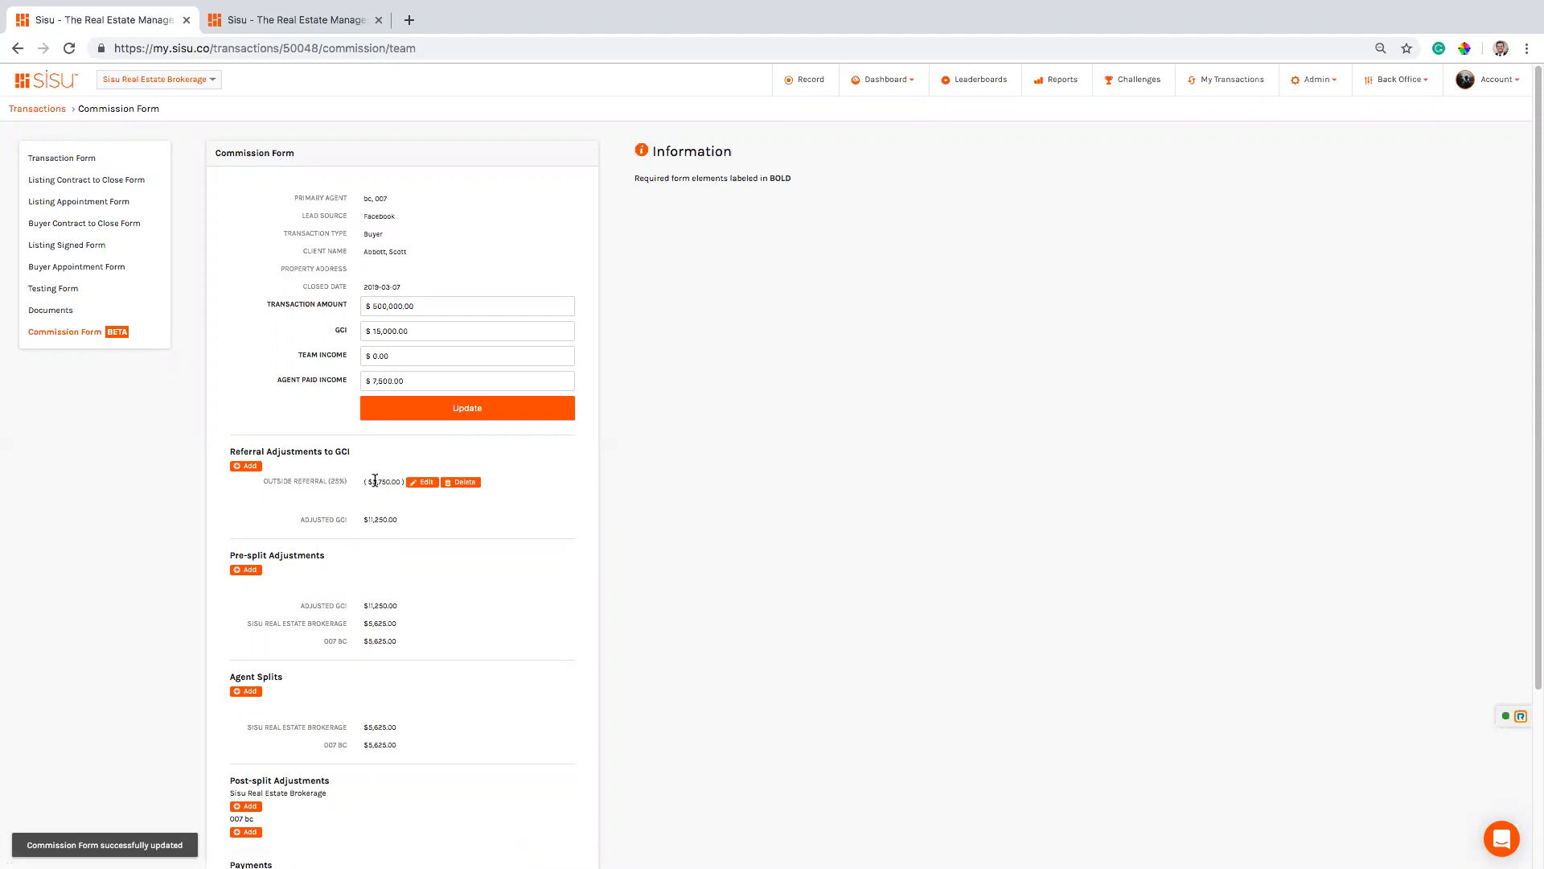
double_click(342, 330)
click(379, 519)
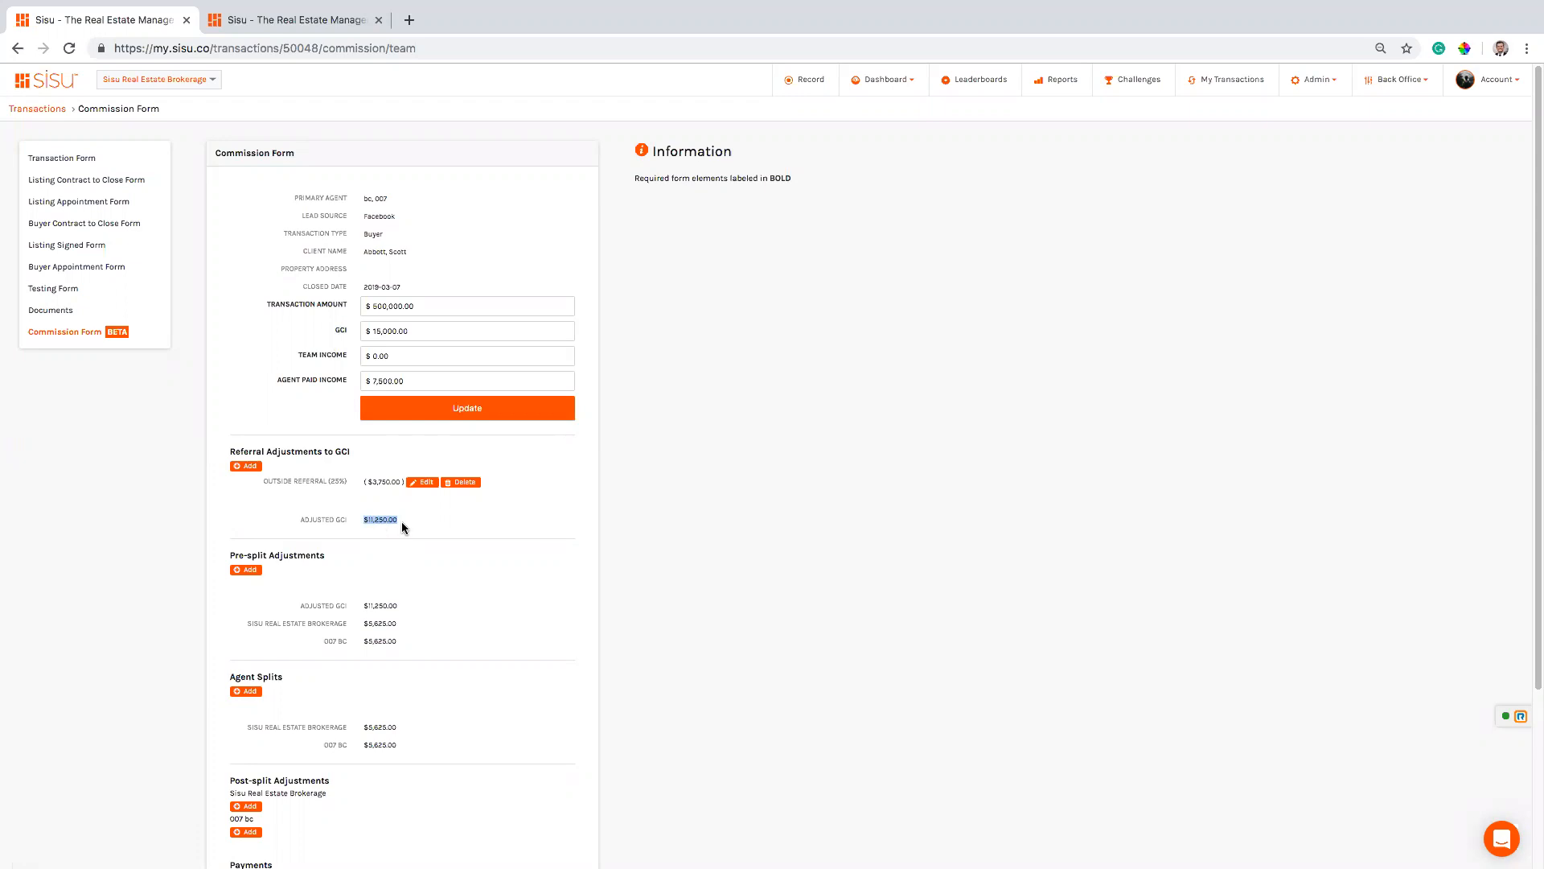
click(243, 570)
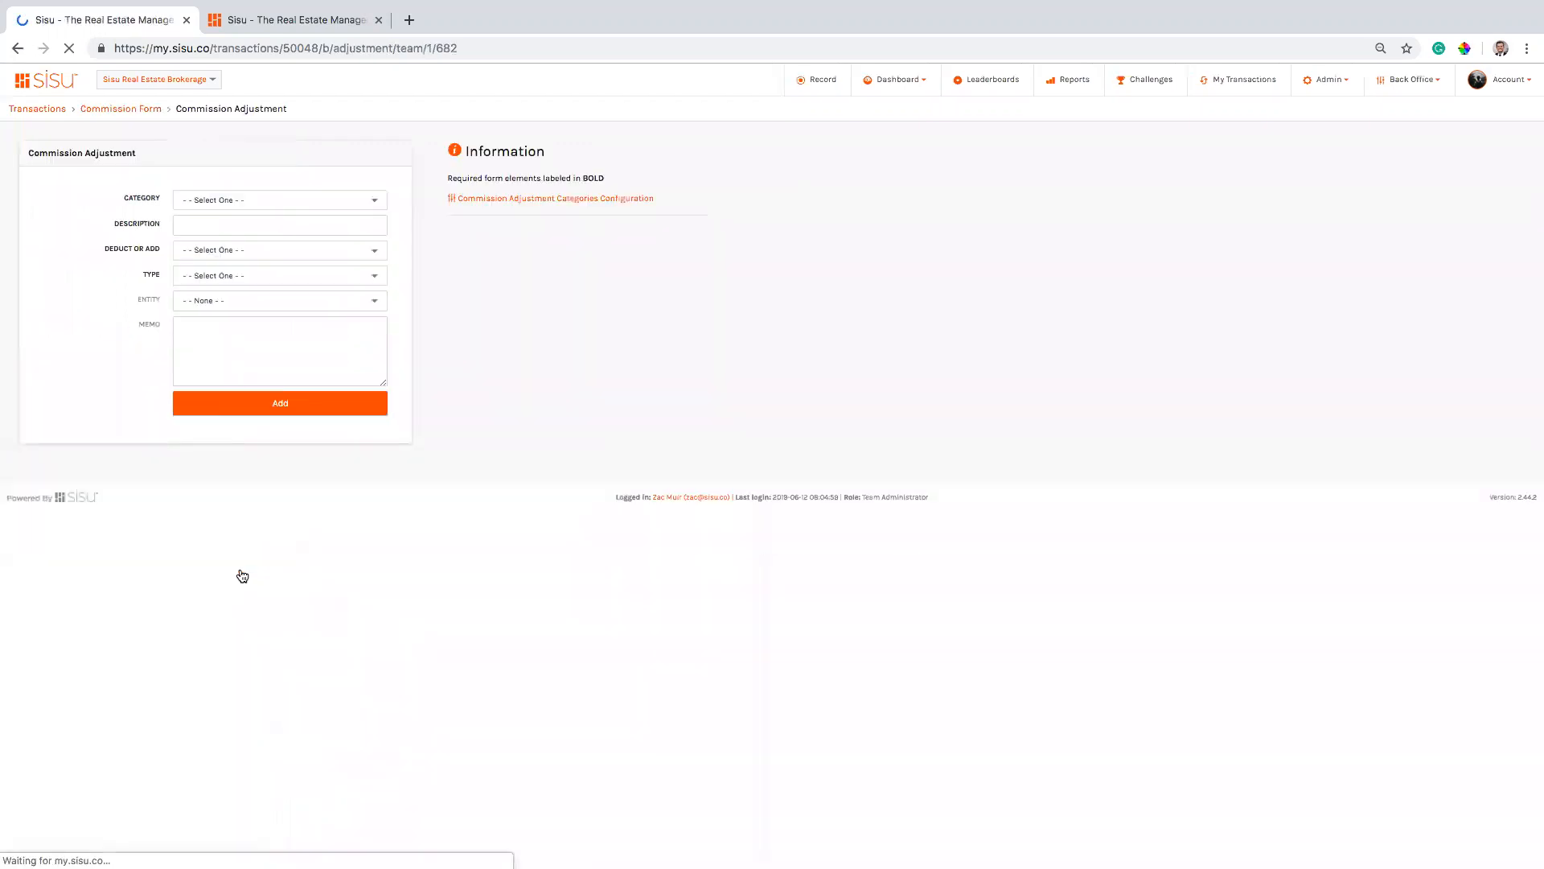
click(375, 206)
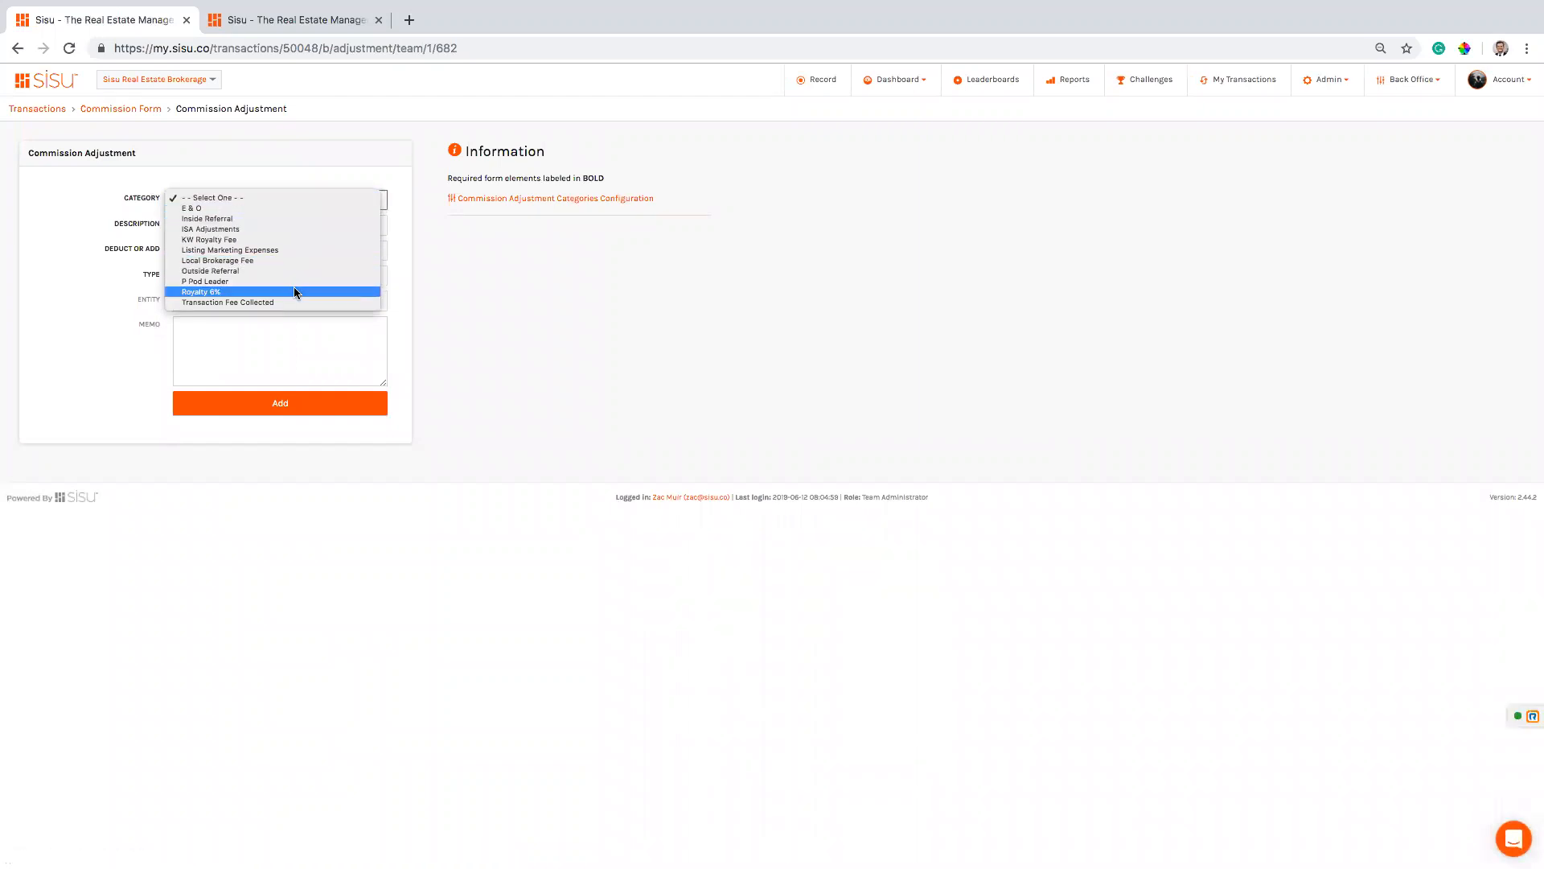
click(481, 298)
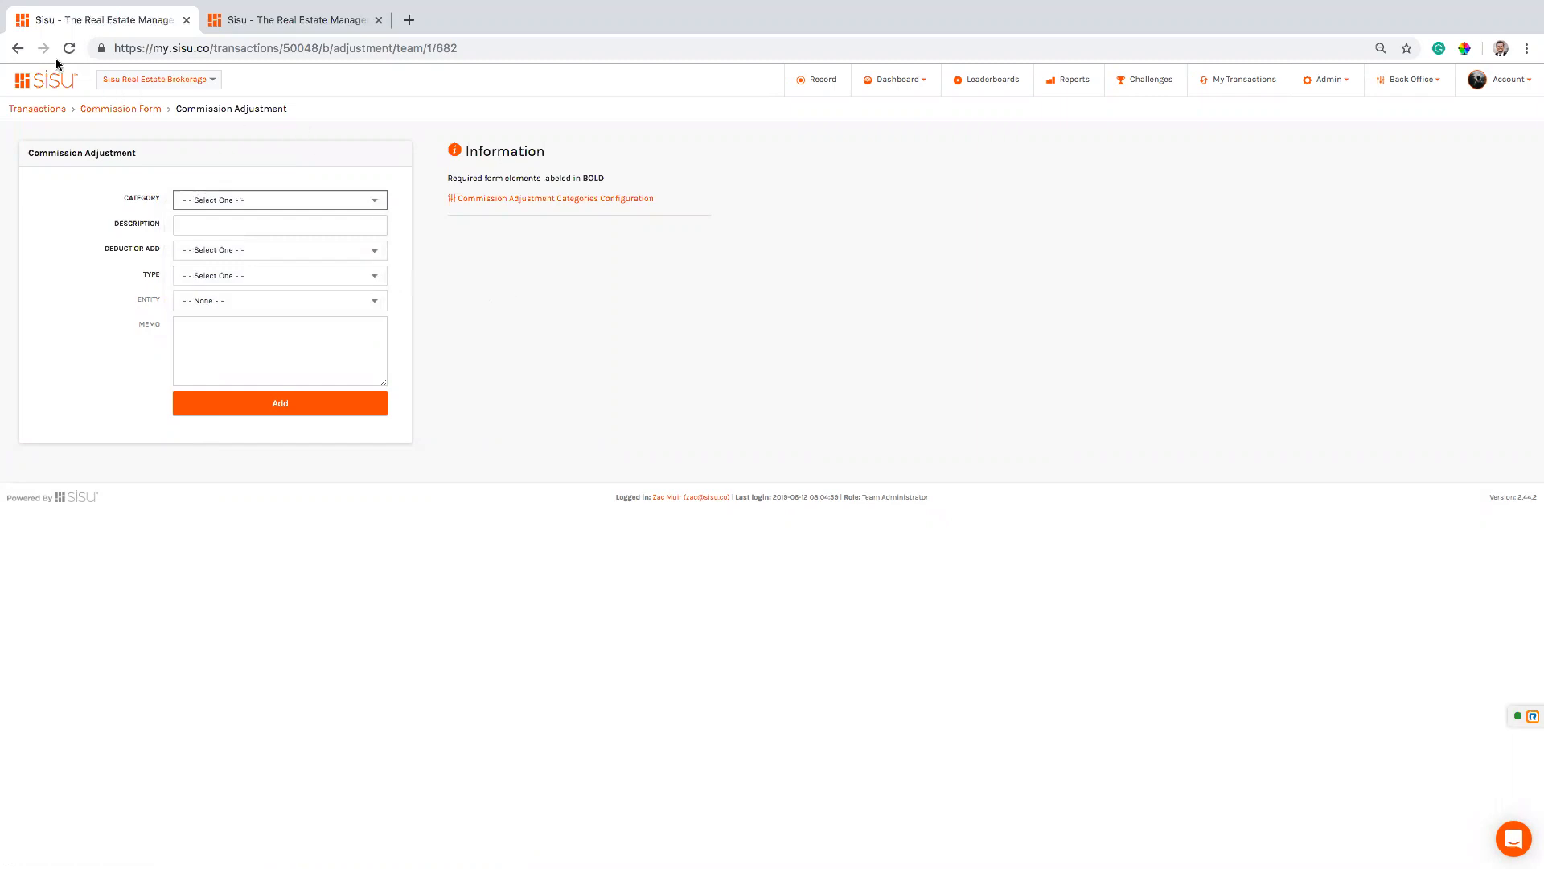
click(18, 50)
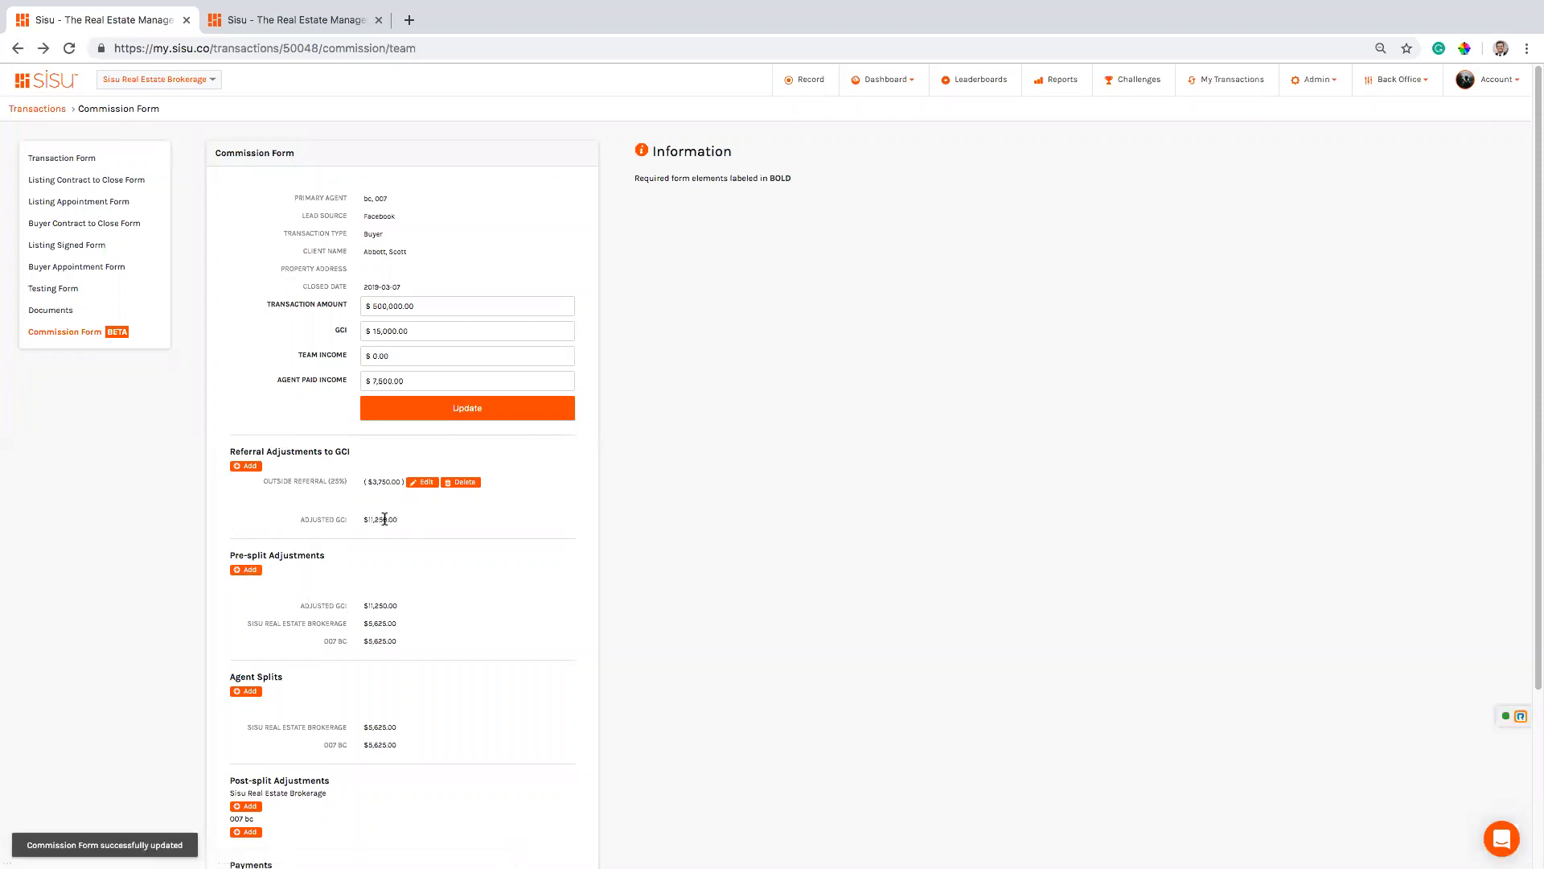
Examine the primary agent, GCI and agent paid income on the commission form to understand the basis of the split
click(446, 600)
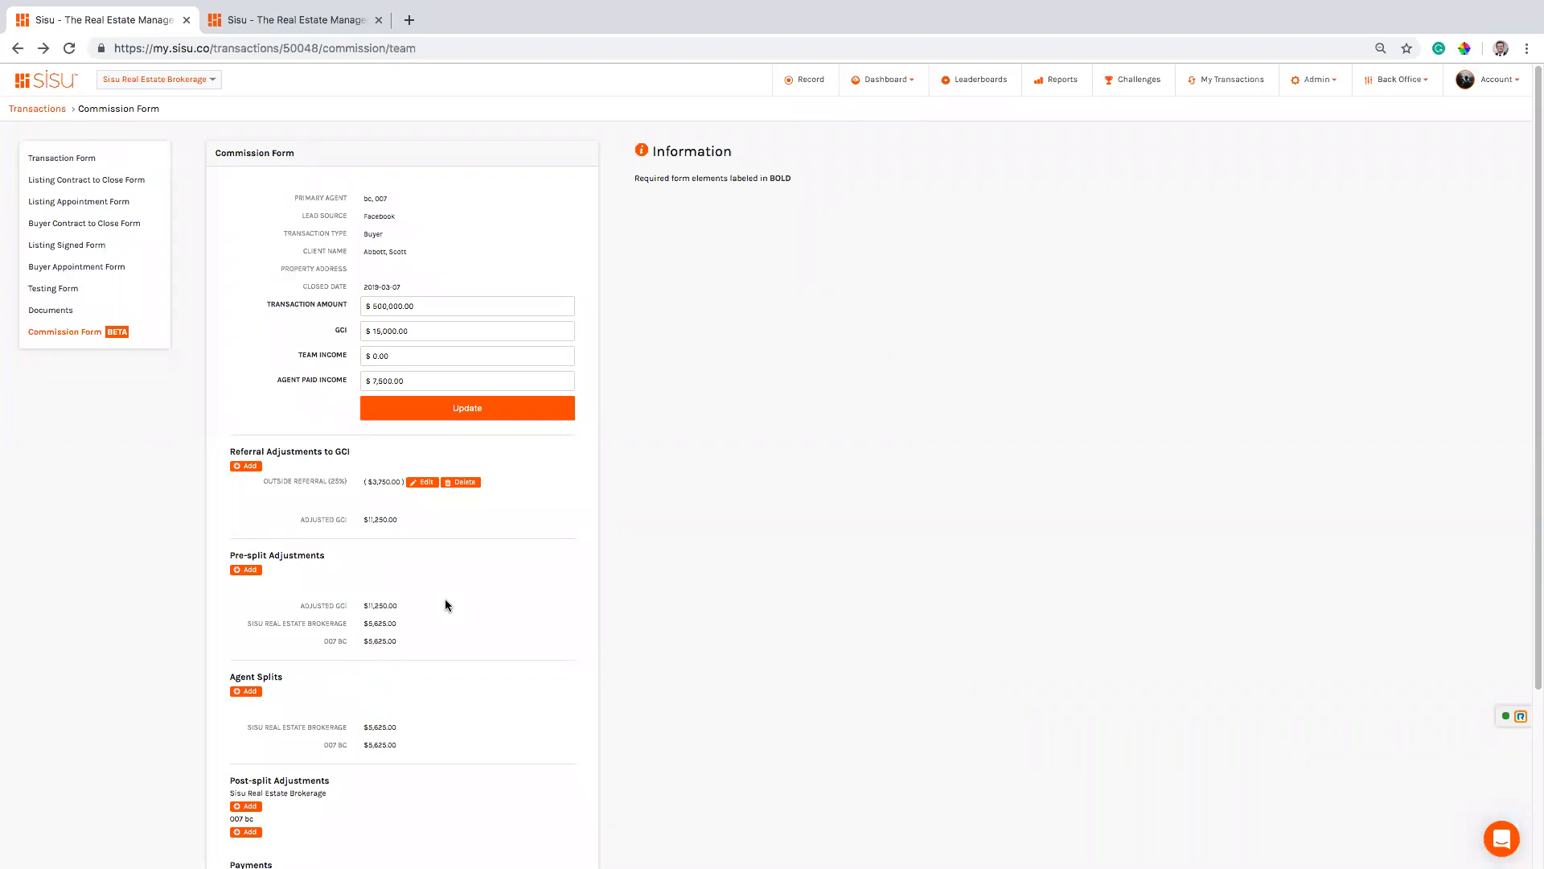
scroll(423, 602, down, 1)
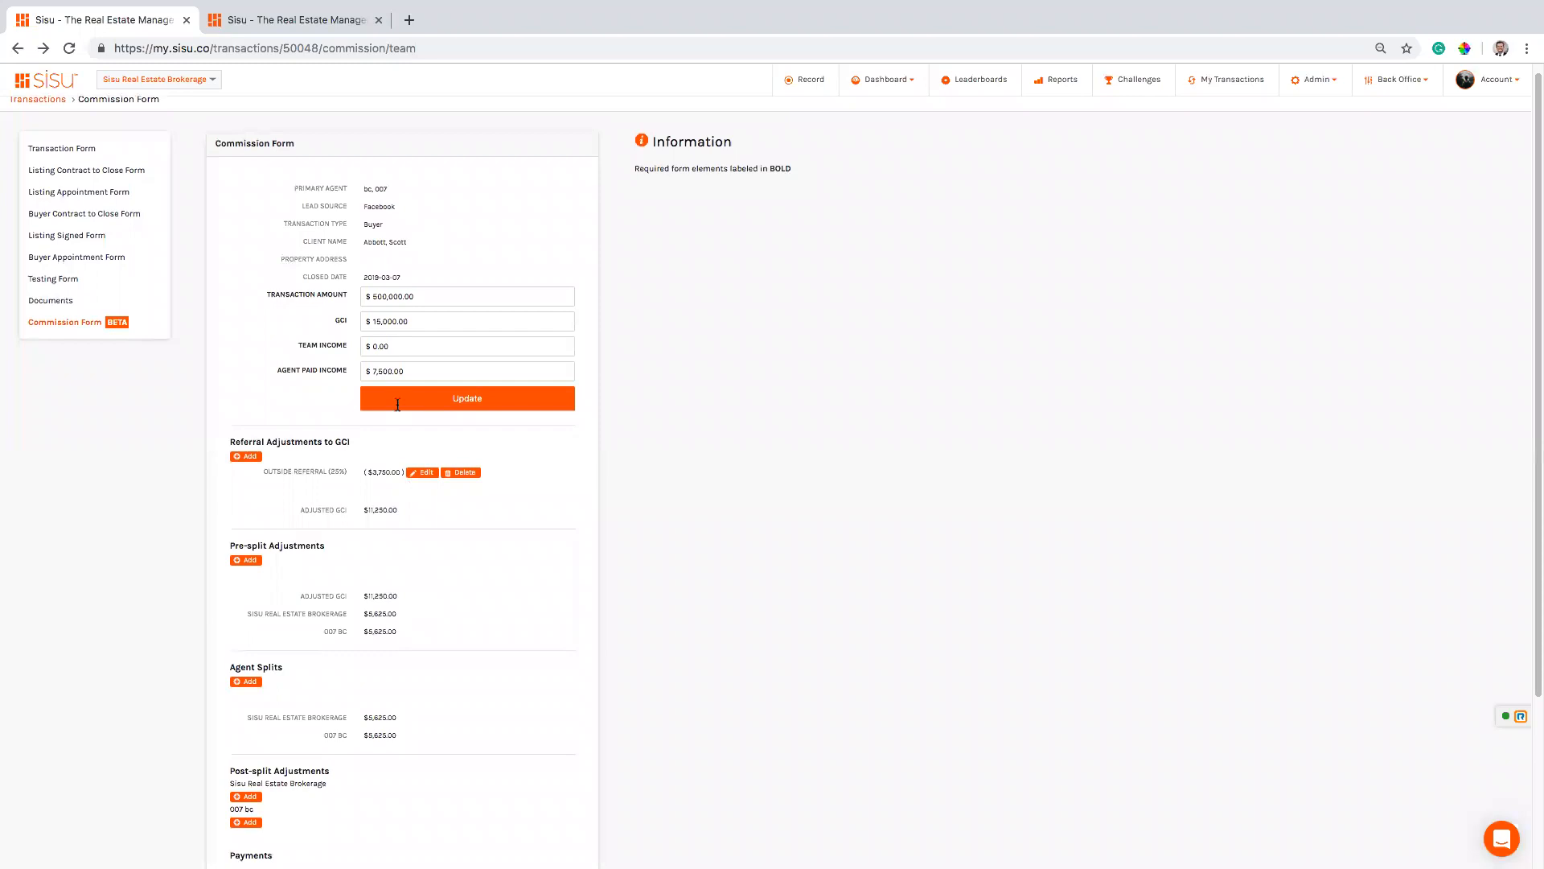
click(417, 321)
click(423, 370)
click(653, 344)
click(418, 366)
click(417, 322)
drag(404, 185, 355, 206)
click(618, 259)
click(429, 324)
click(421, 369)
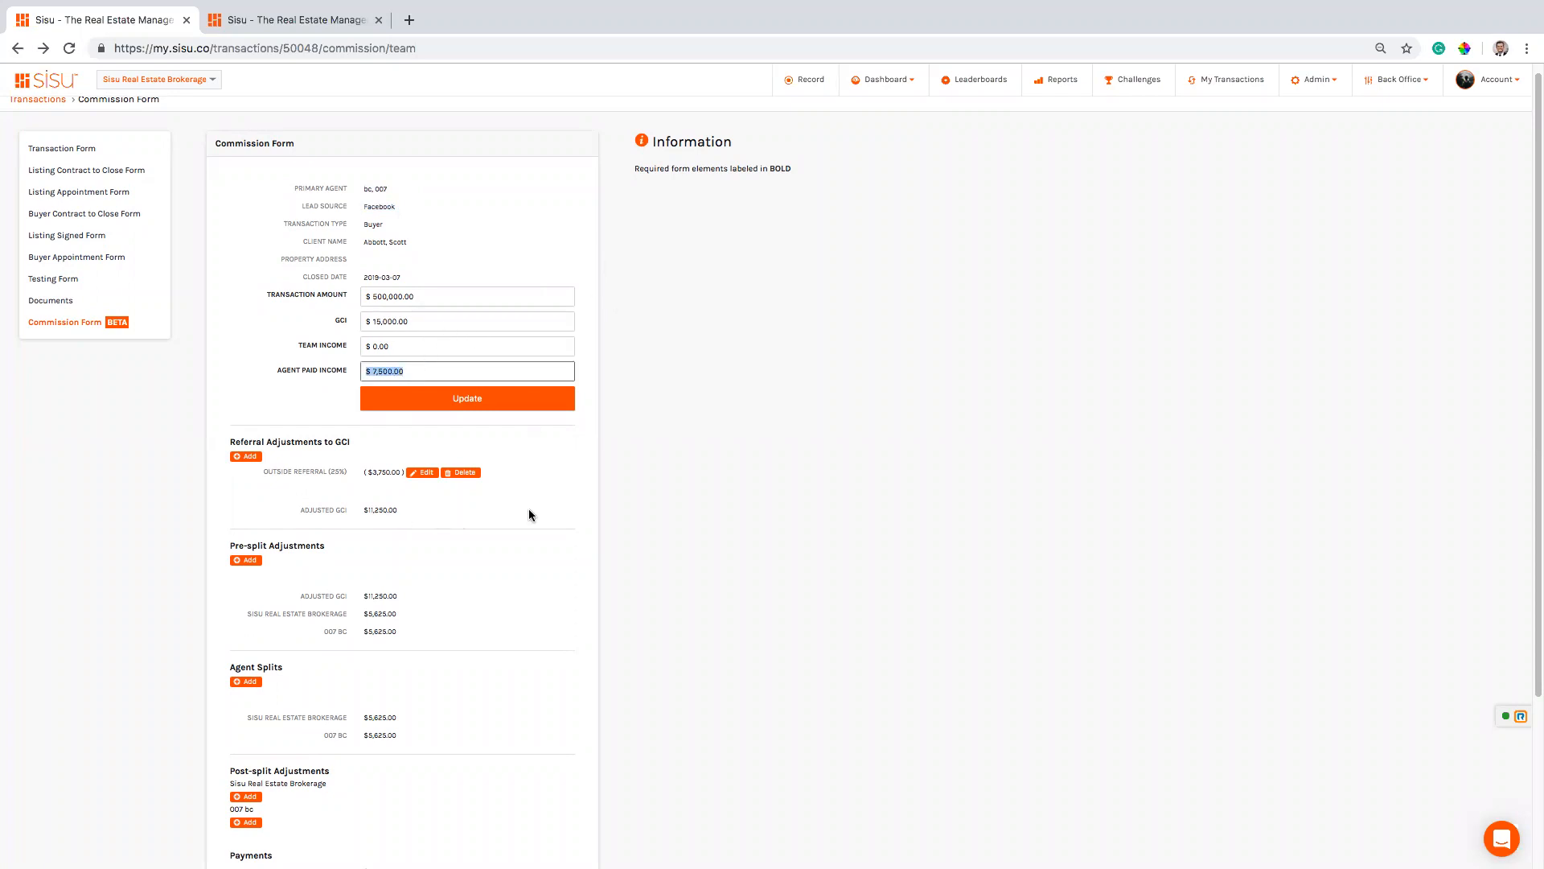
Examine how the adjusted GCI is shared between the brokerage and the agent, down to the payments section
click(380, 495)
drag(402, 617, 358, 630)
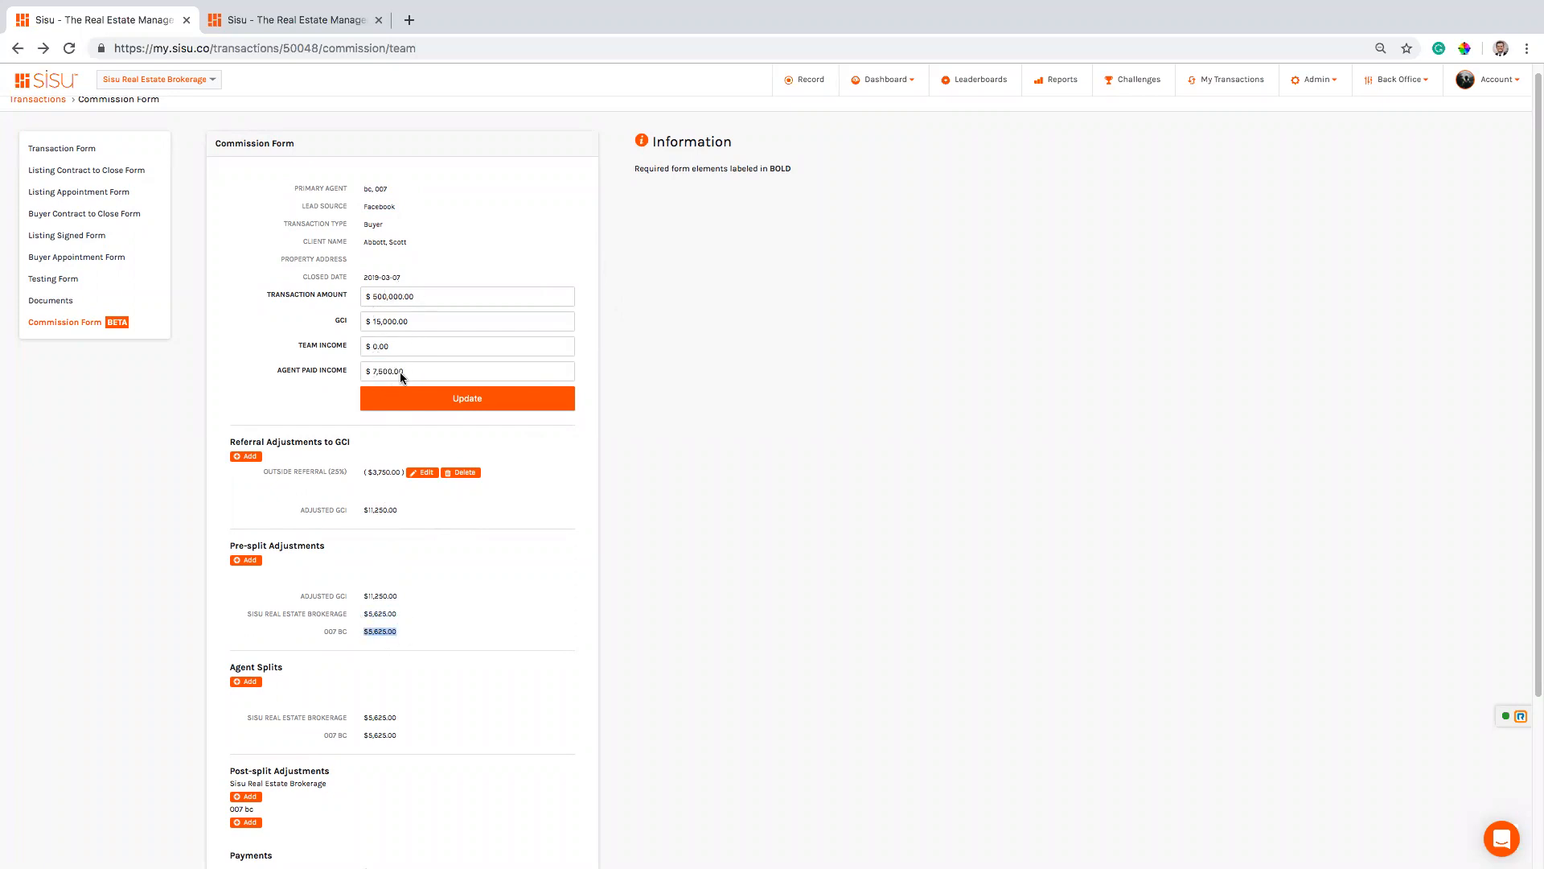
click(686, 515)
scroll(504, 585, down, 1)
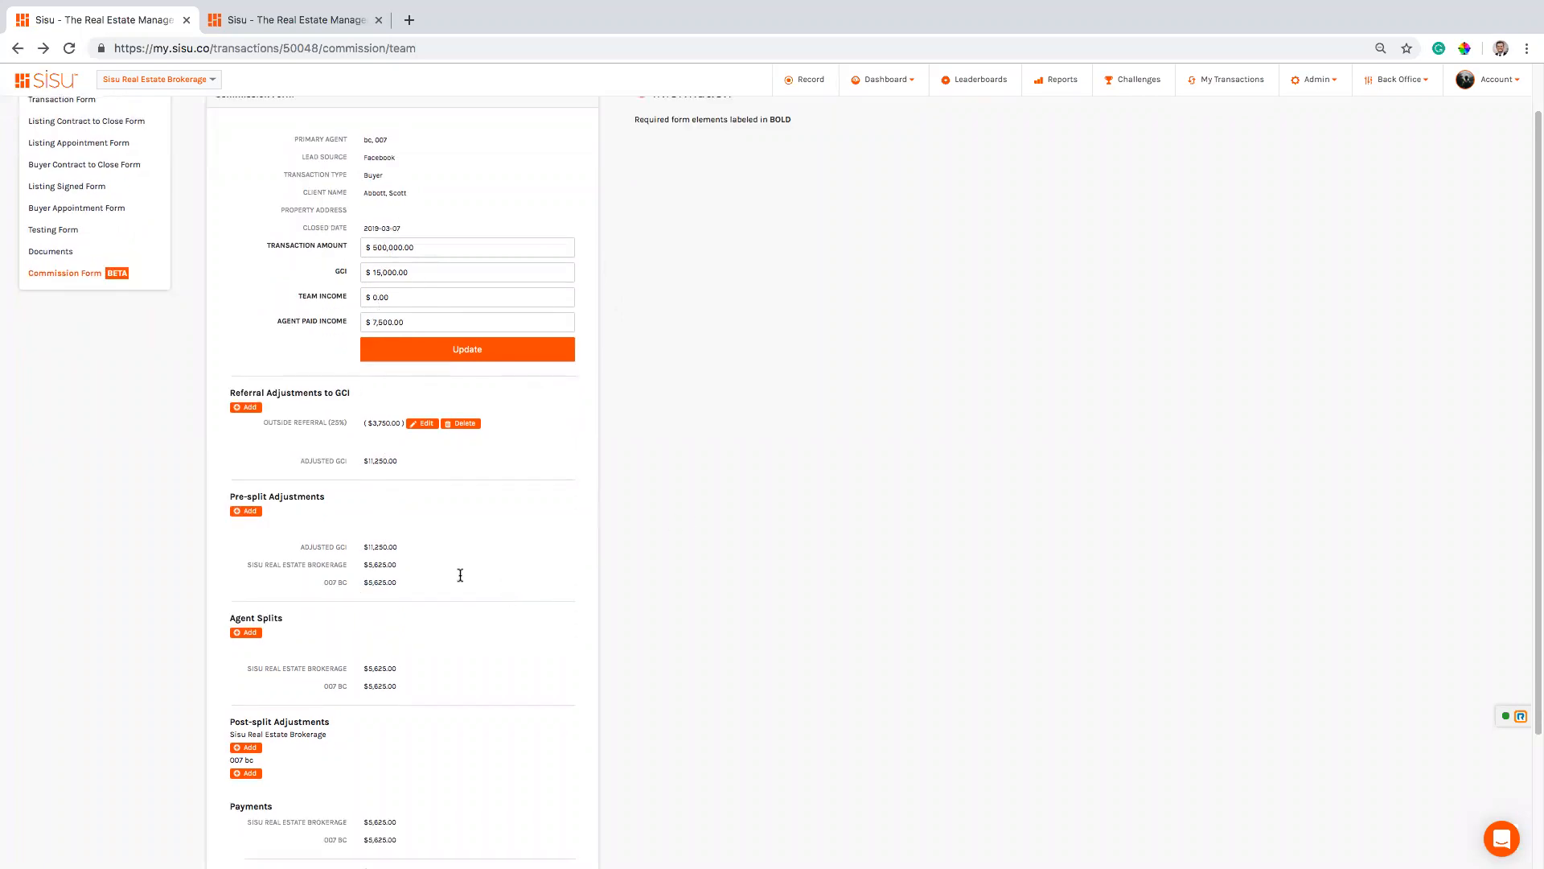
drag(396, 564, 359, 566)
scroll(479, 561, down, 1)
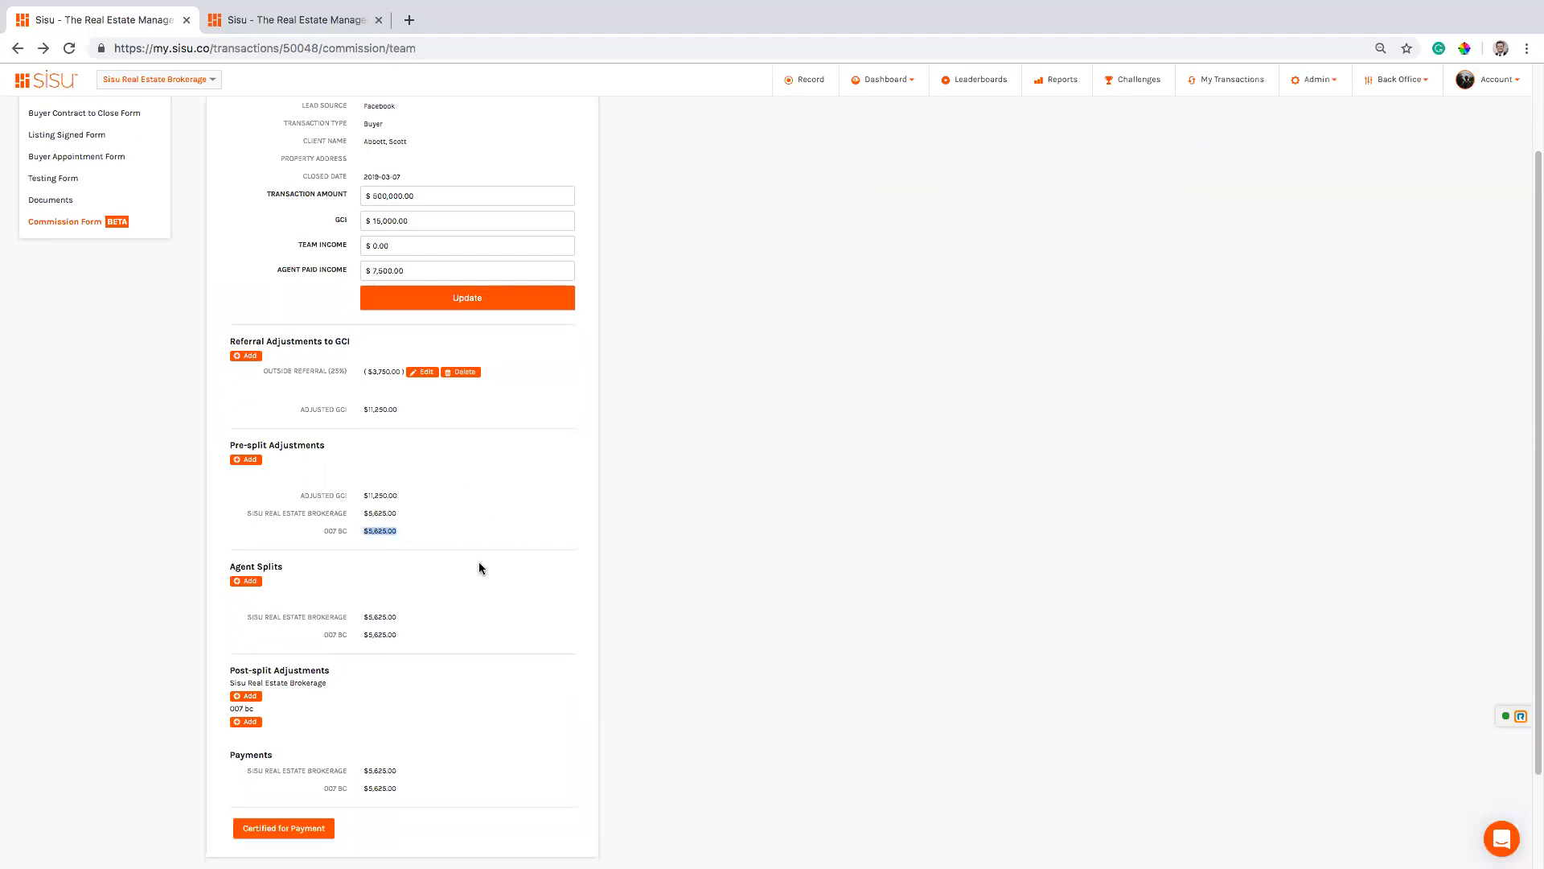
scroll(479, 568, down, 1)
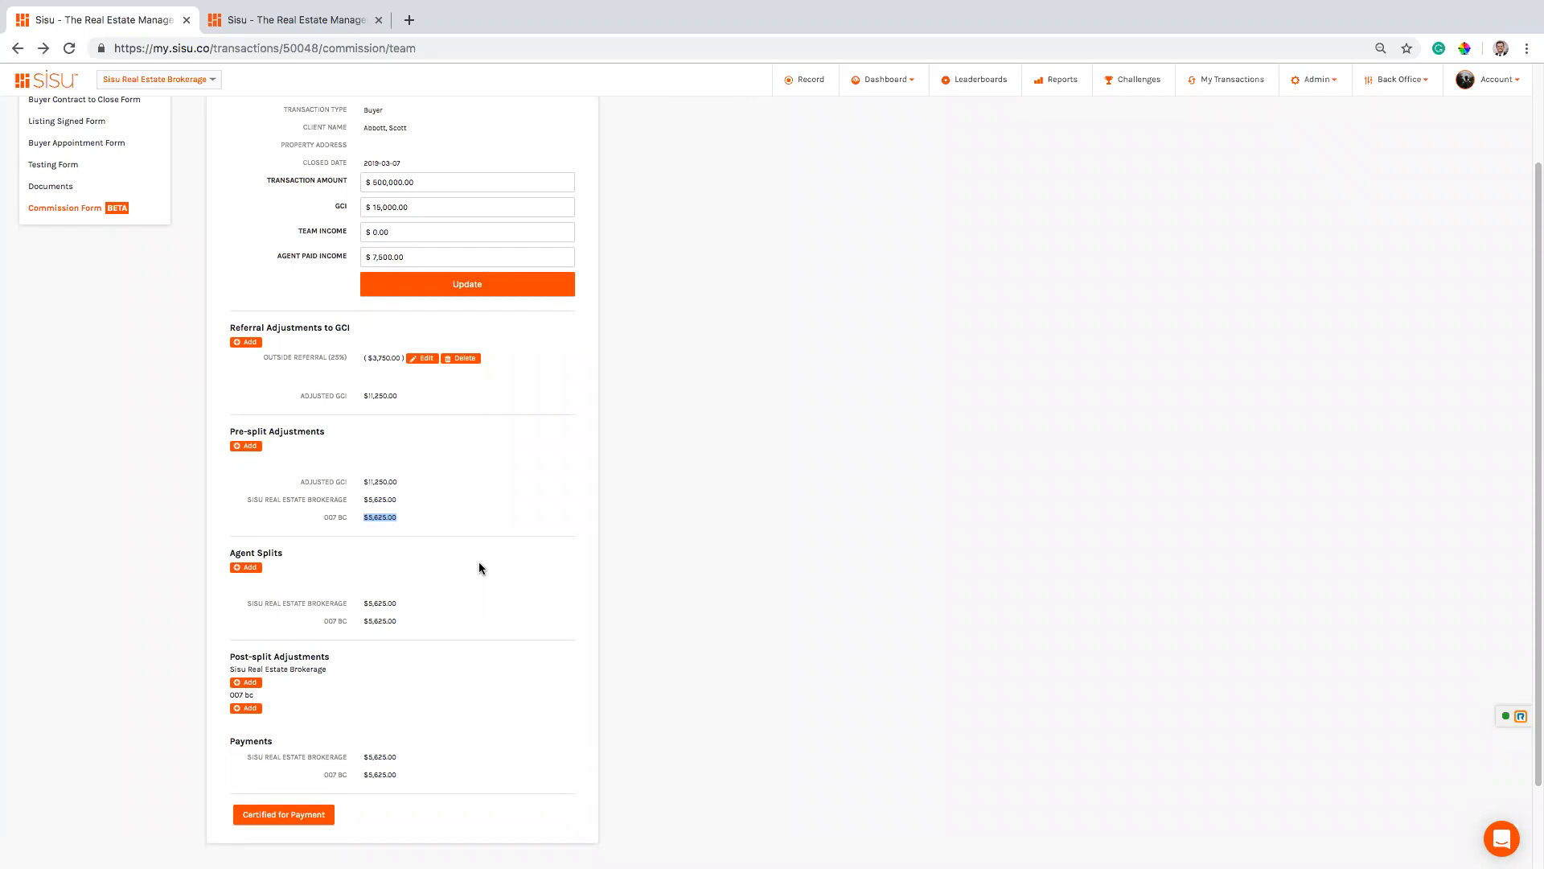
Start an agent split for a second agent with the reason code Agent and a dashboard credit of 50 %
click(249, 570)
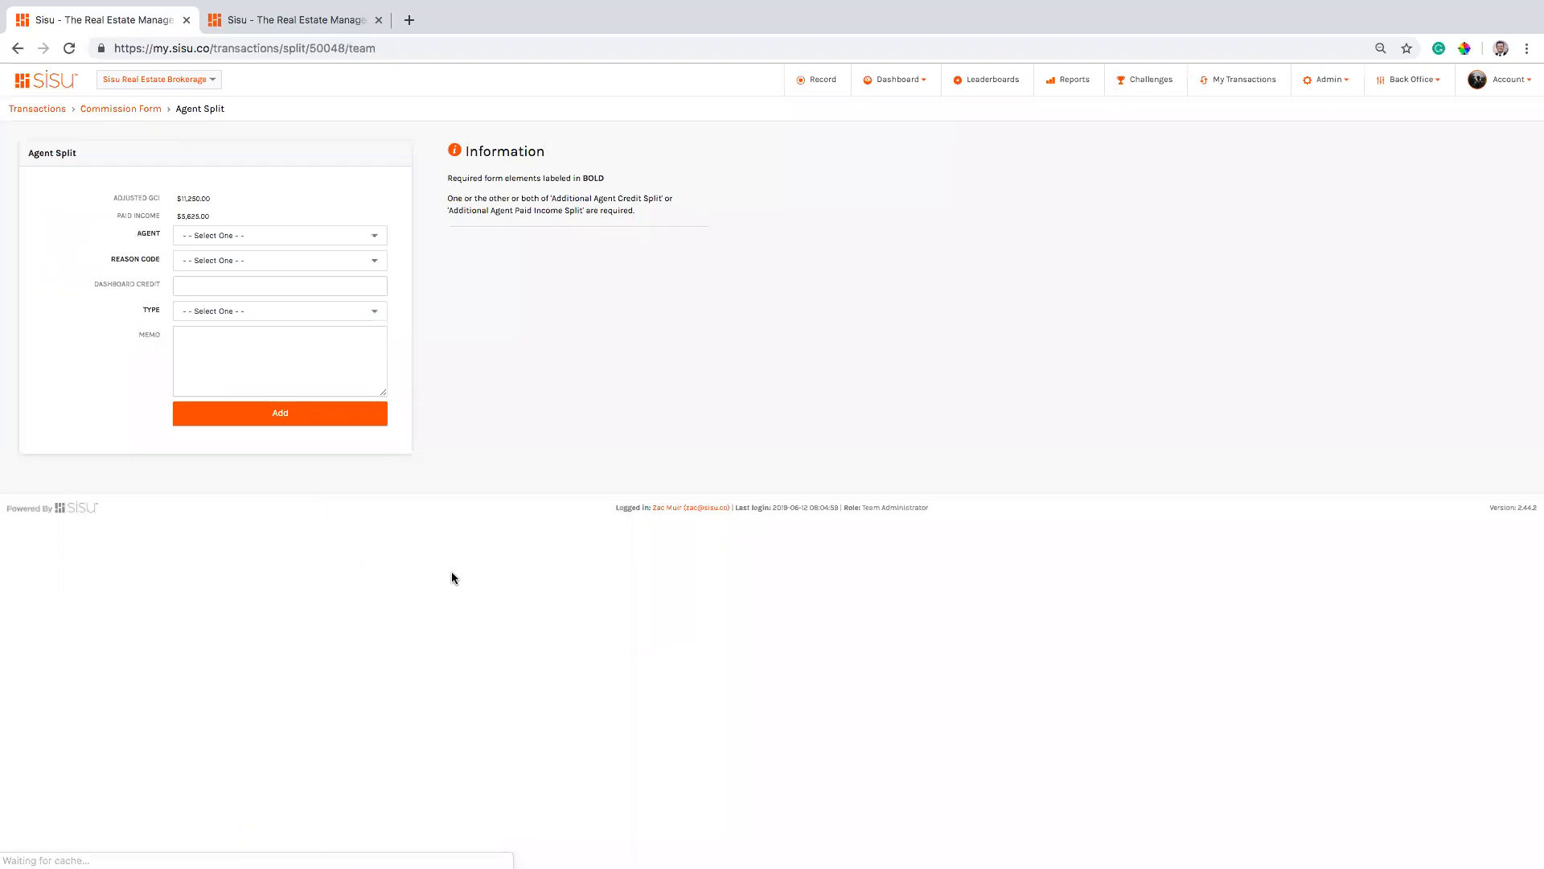
click(349, 236)
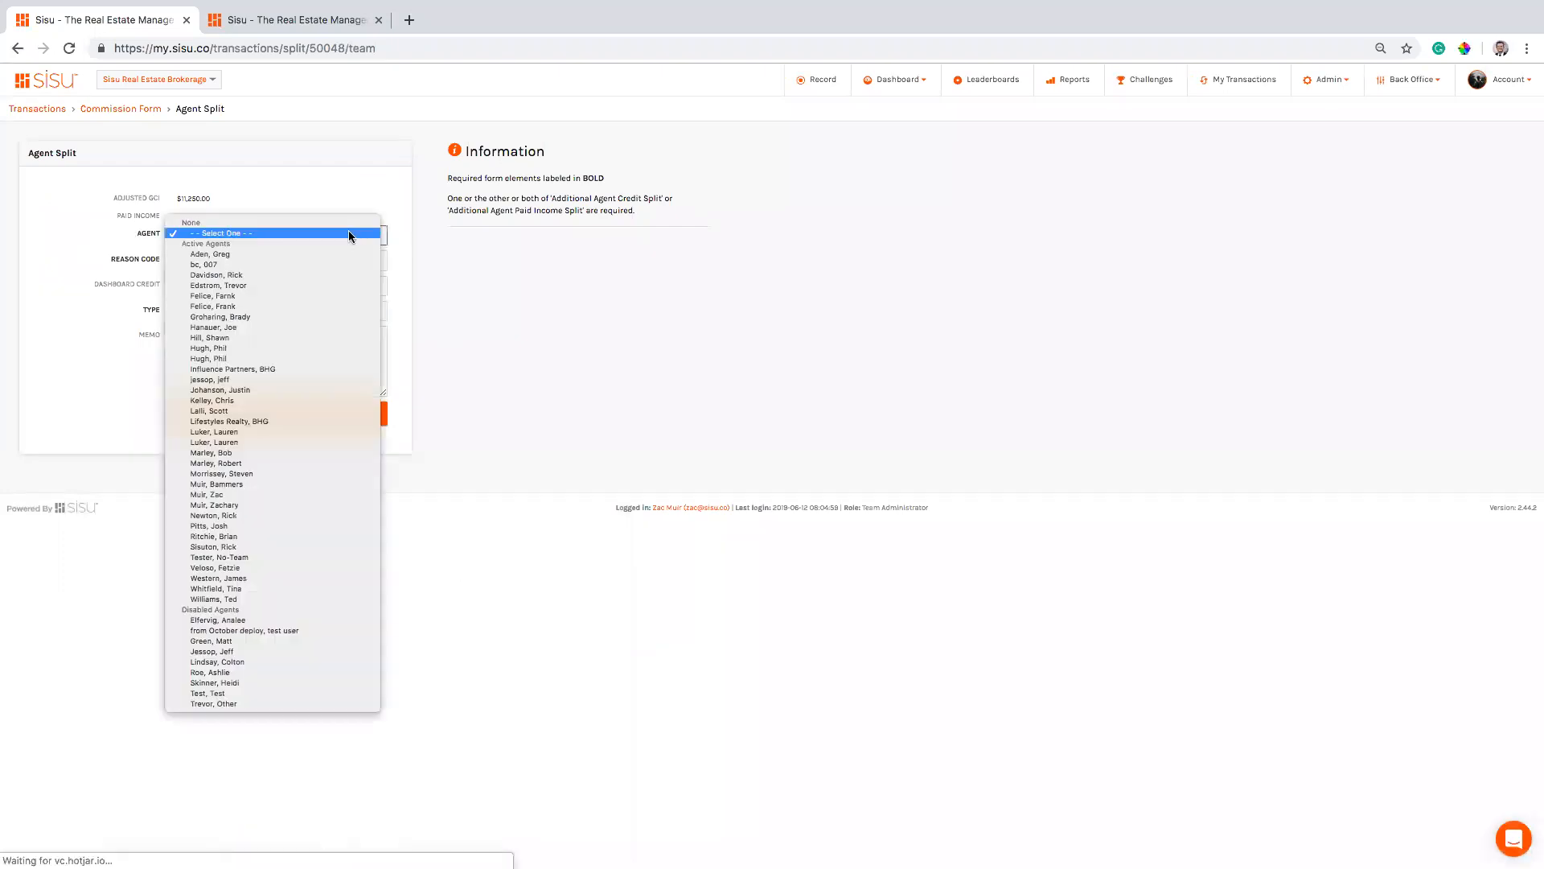
click(310, 285)
click(213, 262)
key(Return)
click(212, 287)
text(50 %)
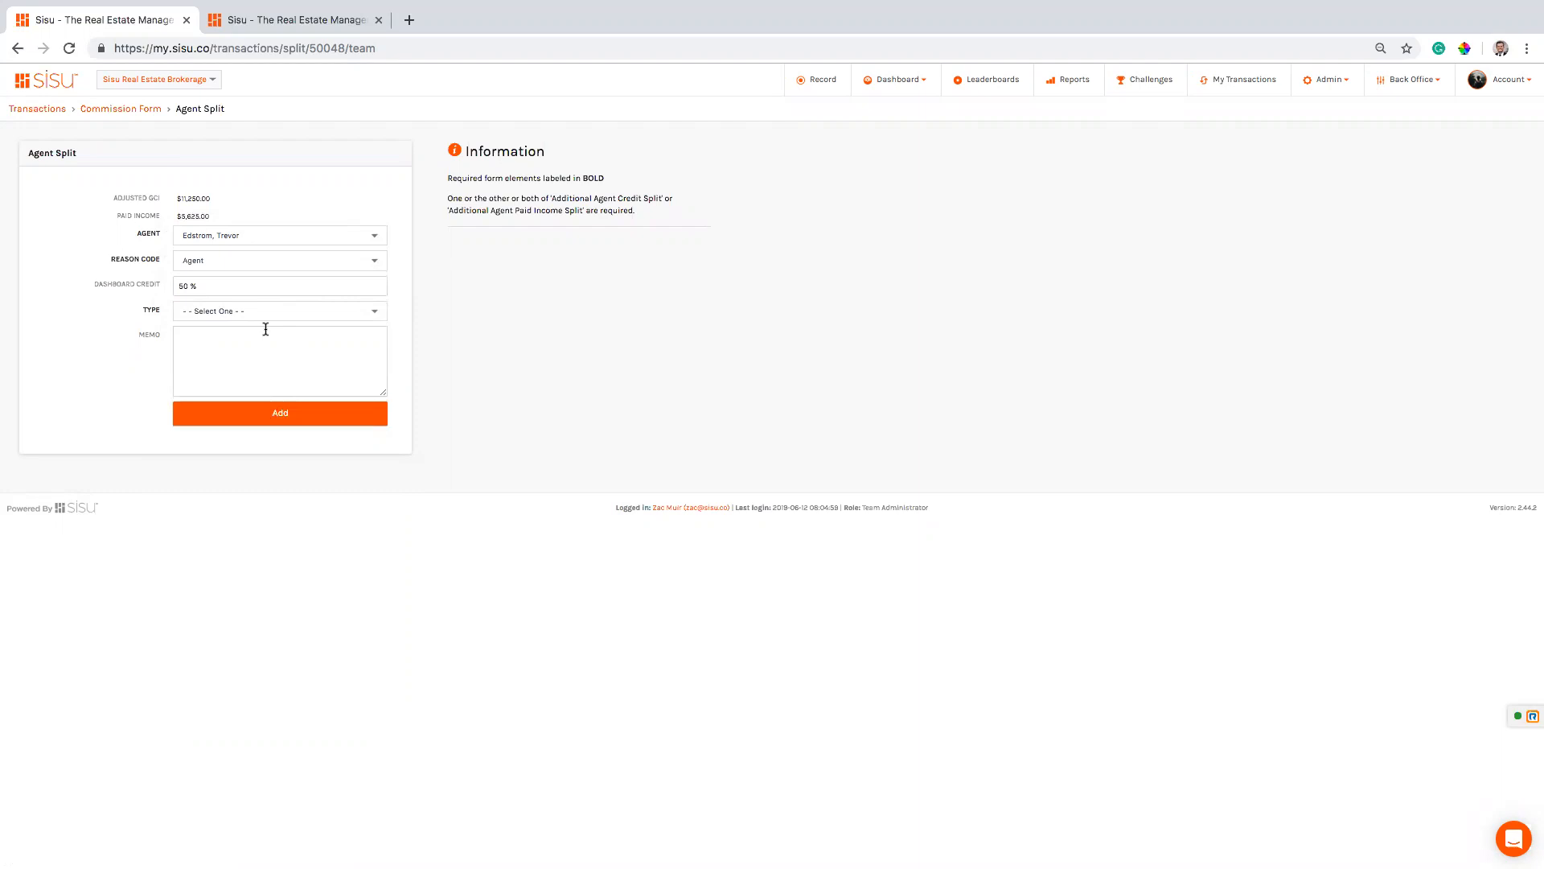
Set the split type to Percent with 50 % as the split amount paid, and add the split
click(273, 314)
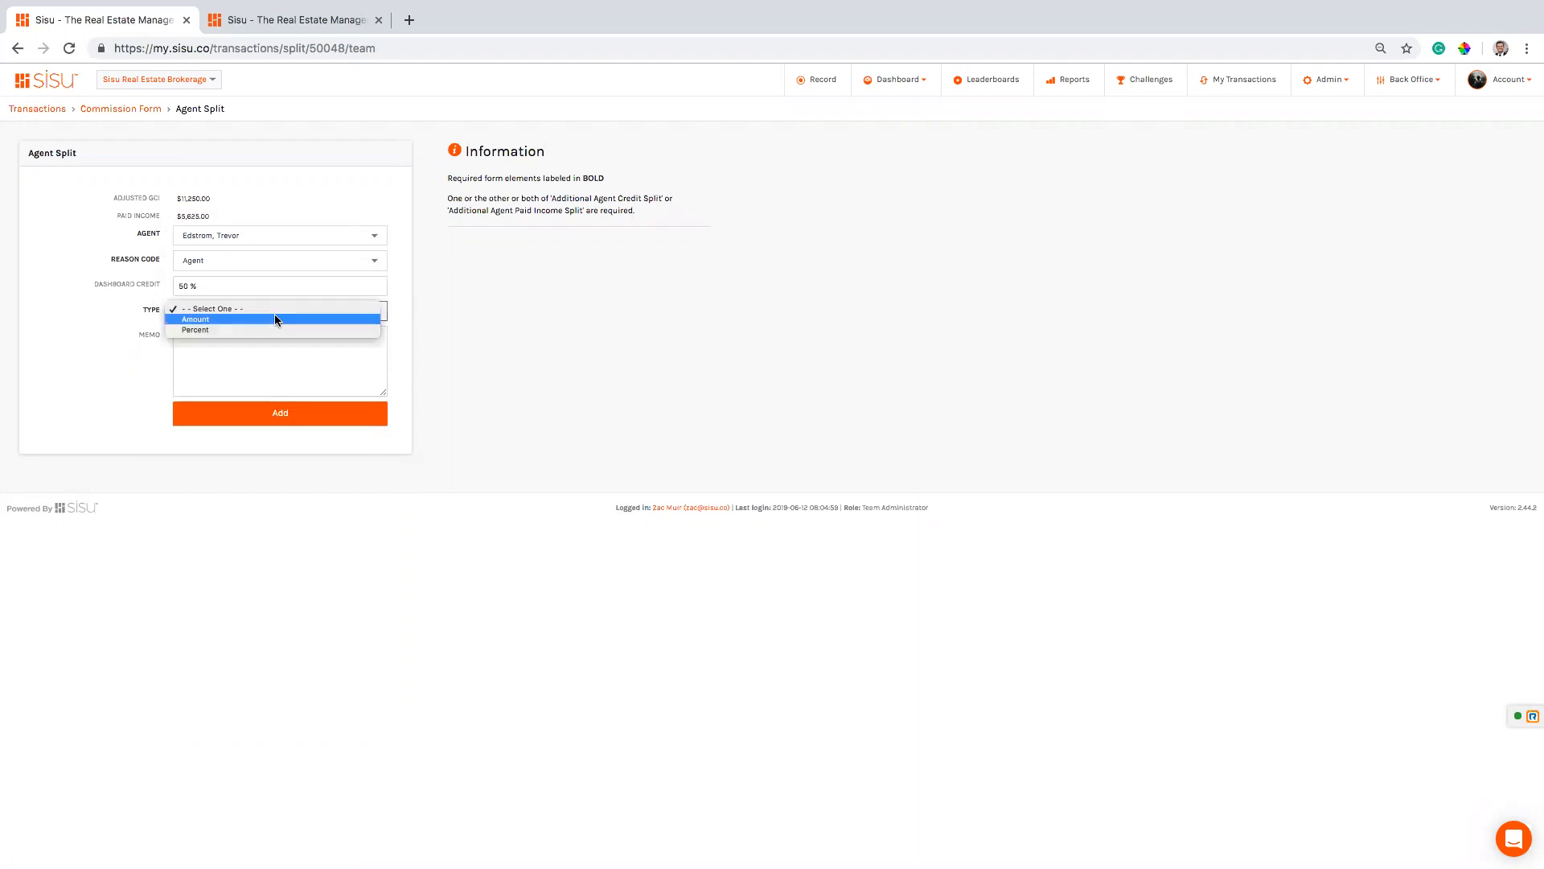
click(200, 330)
double_click(149, 311)
click(187, 334)
text(50)
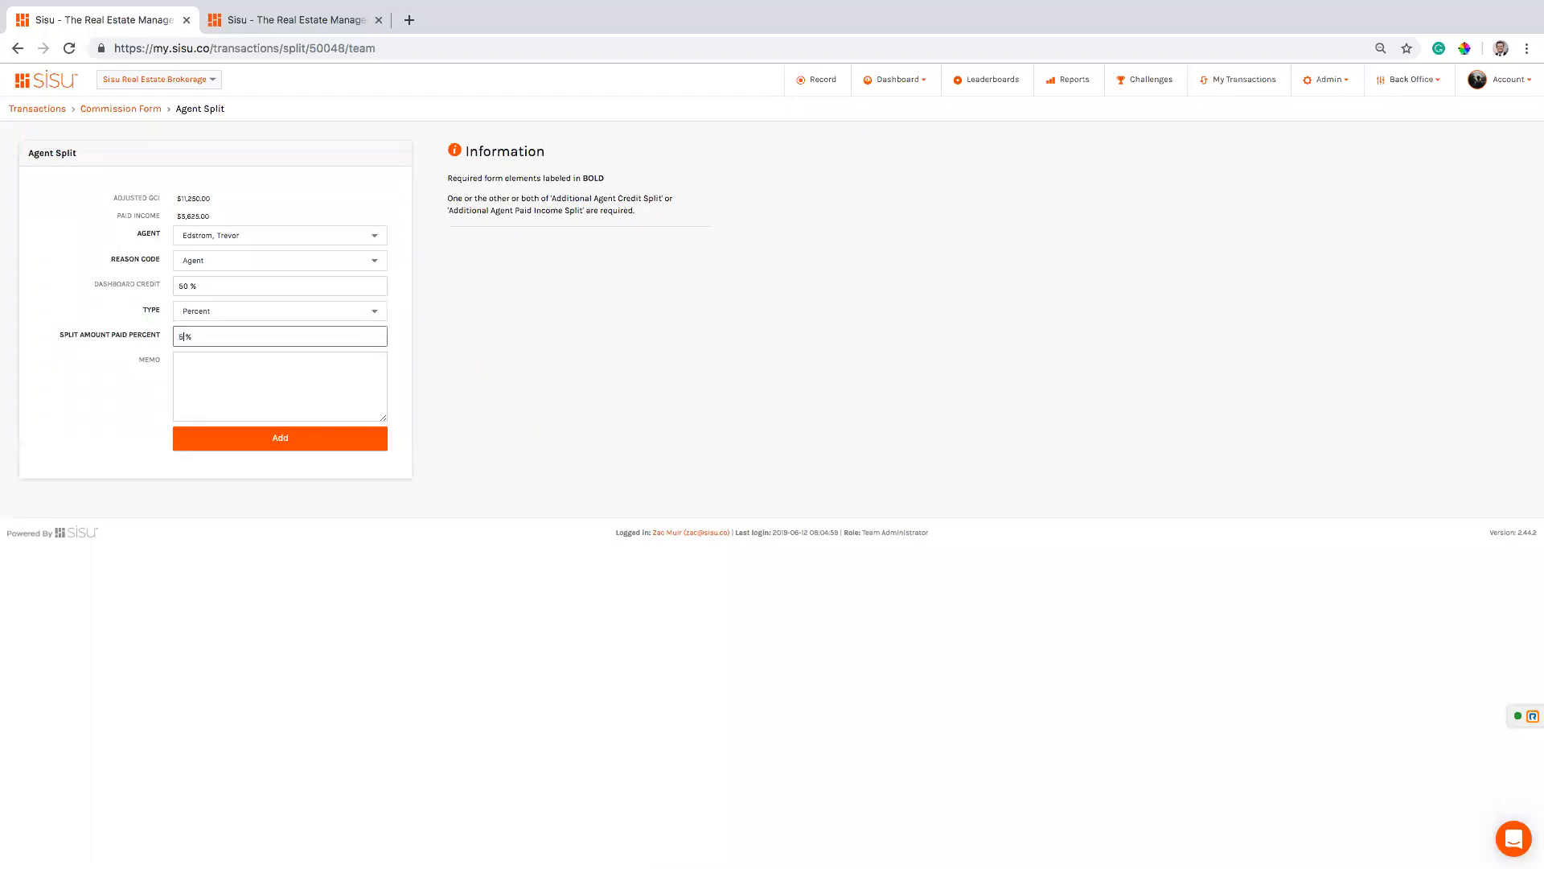
click(422, 321)
click(276, 444)
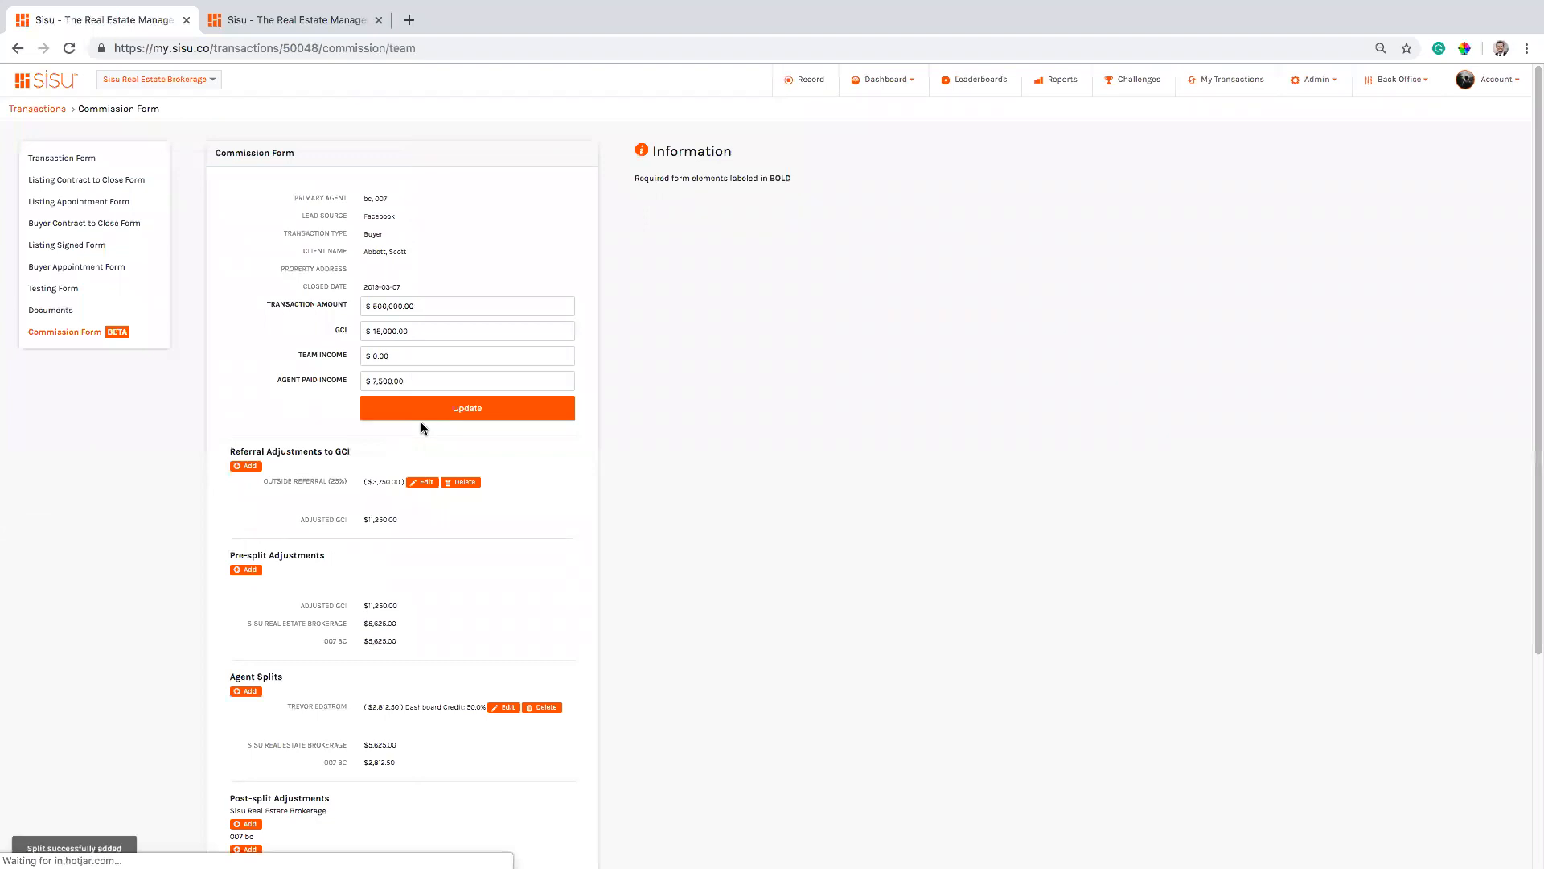
Examine how the agent split affects the shares of the brokerage and both agents, down to the post-split adjustments and payments
scroll(618, 604, down, 2)
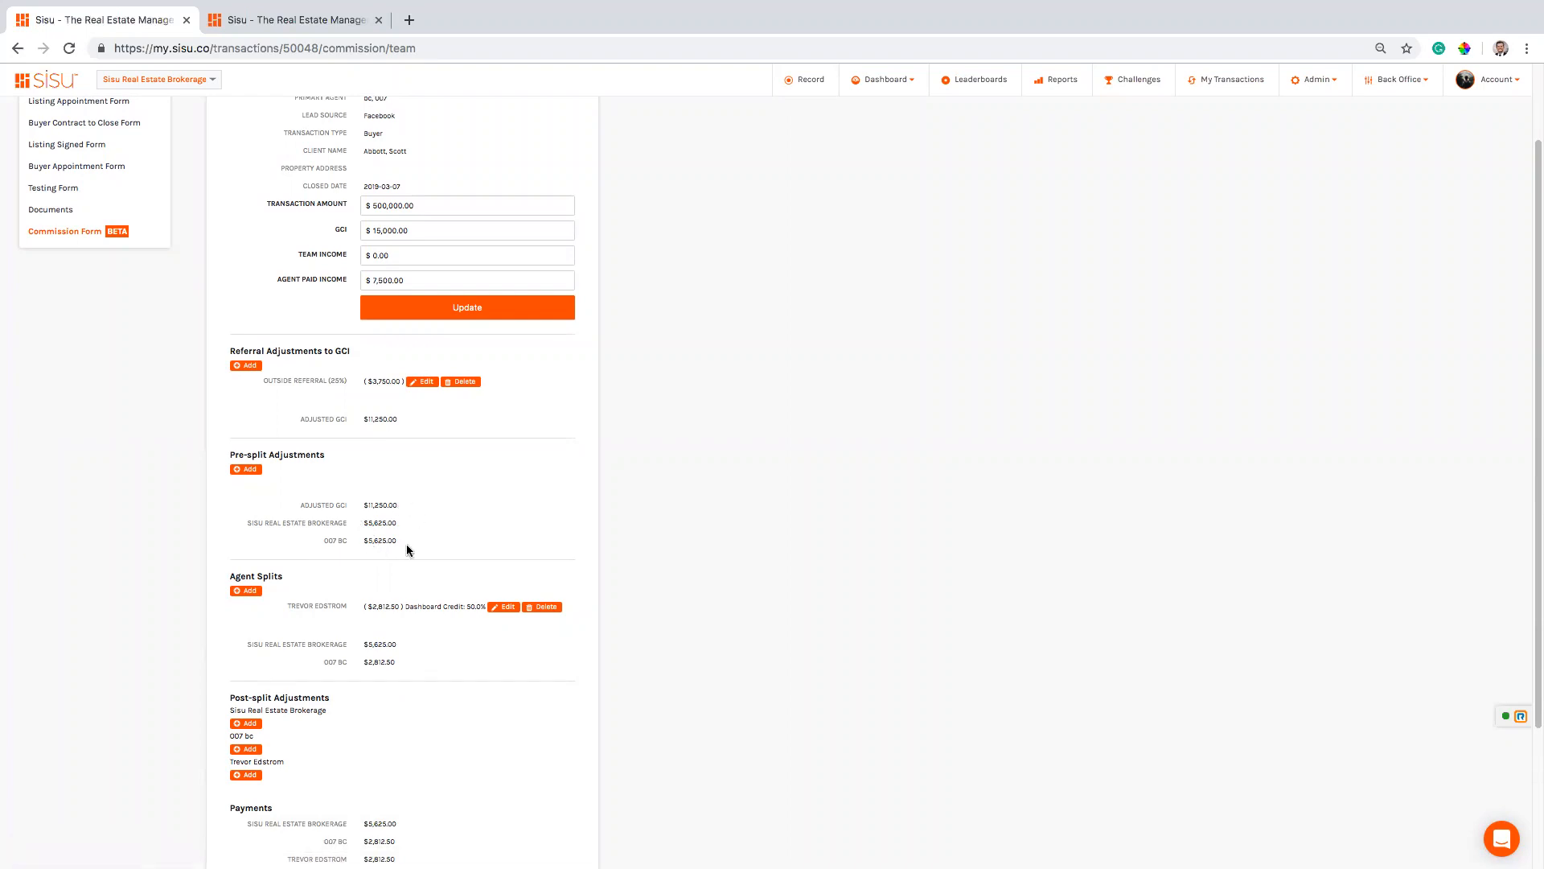
scroll(371, 617, down, 1)
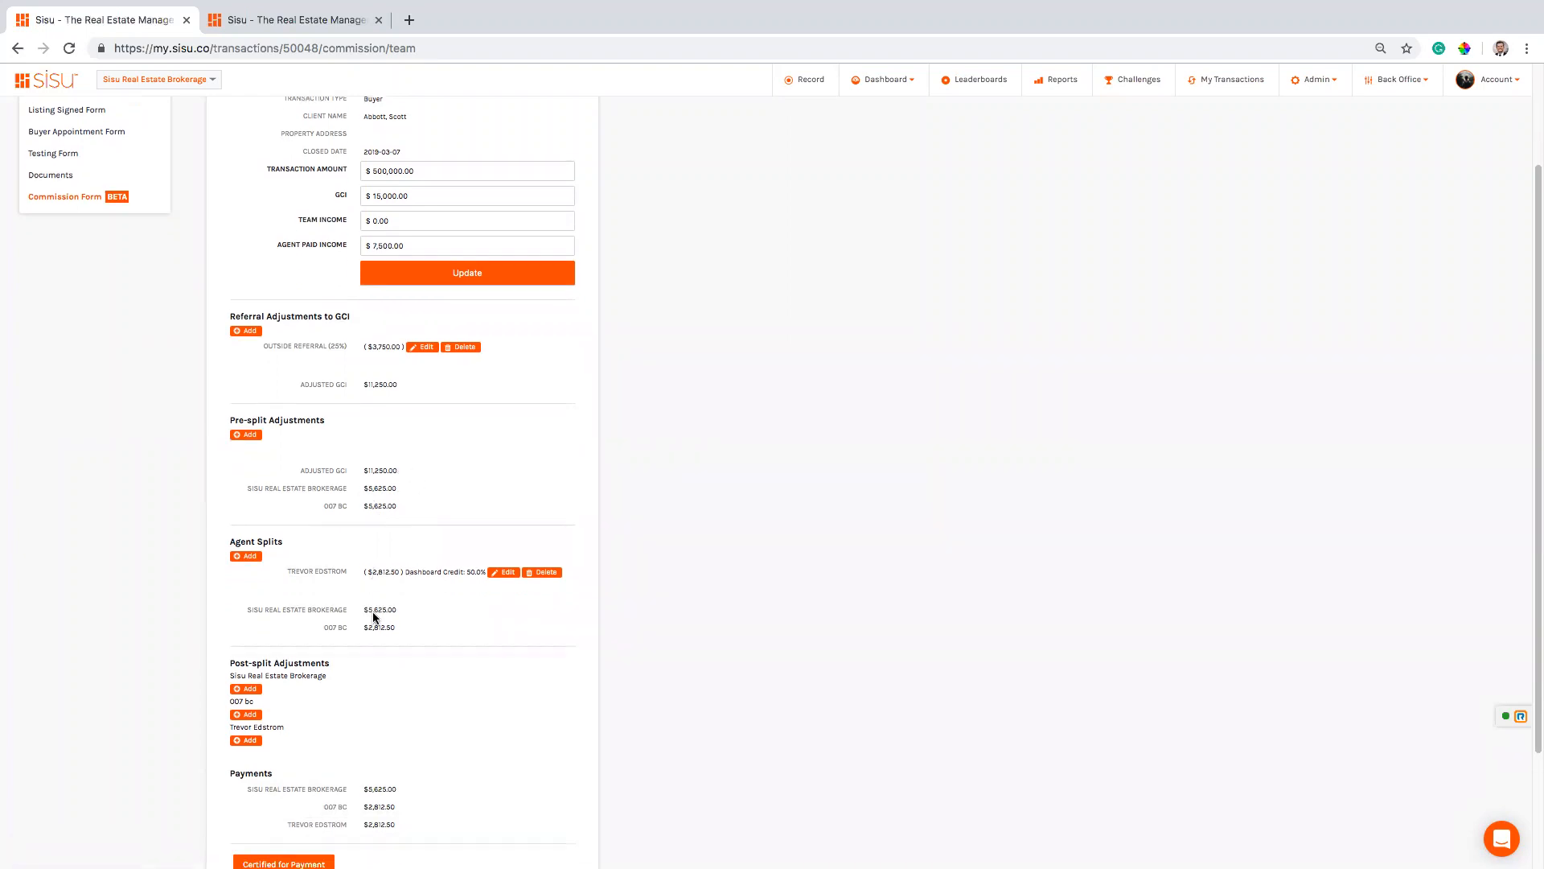
drag(400, 571, 352, 579)
click(397, 628)
drag(406, 612, 370, 608)
click(465, 618)
scroll(402, 626, down, 1)
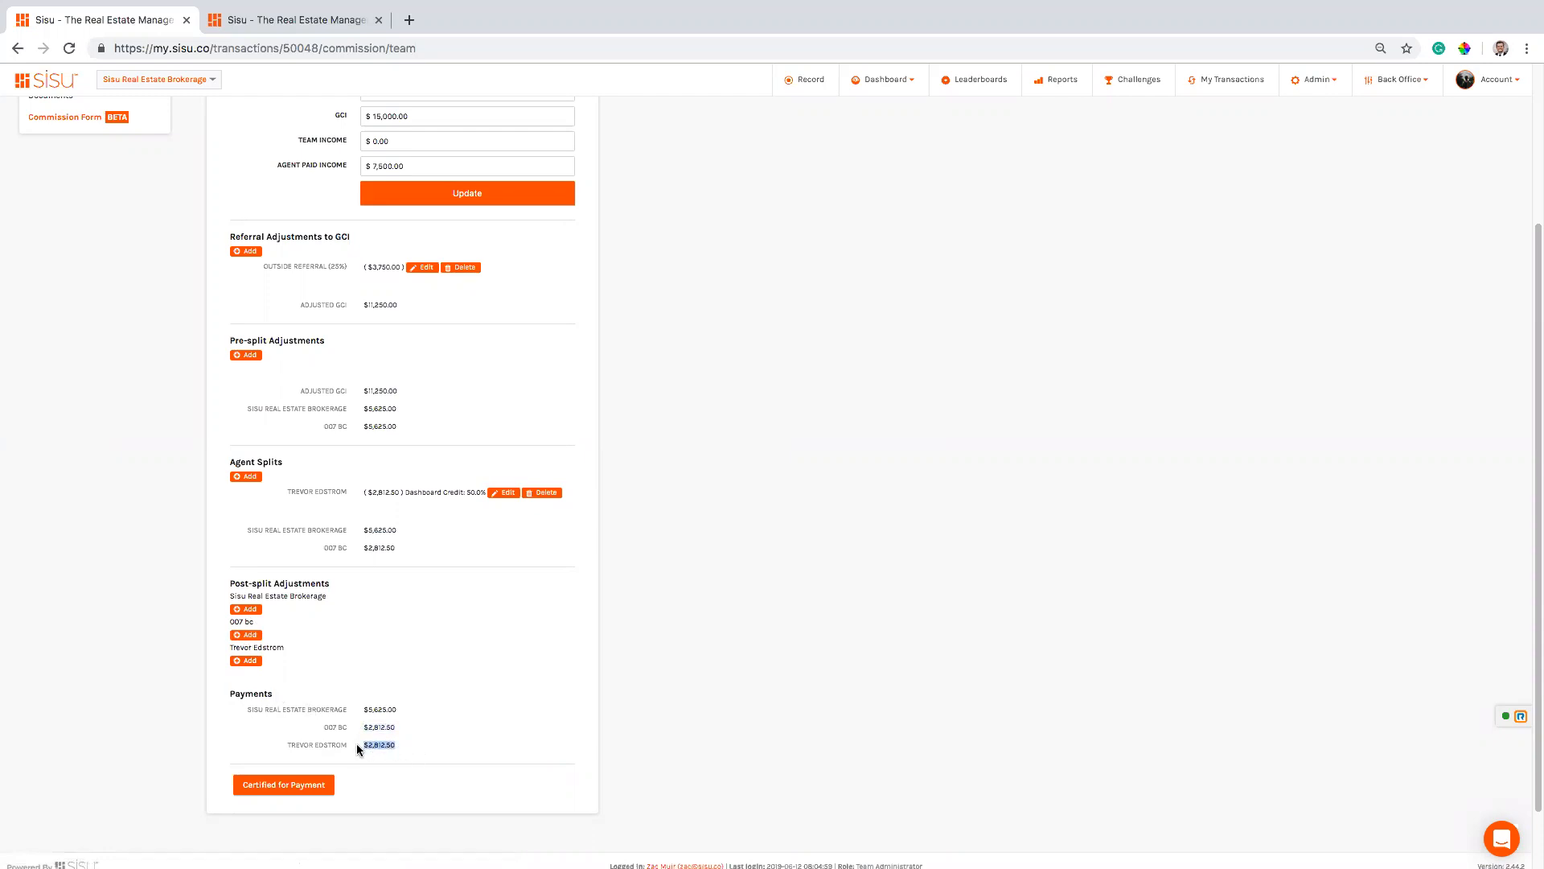
triple_click(256, 597)
click(599, 650)
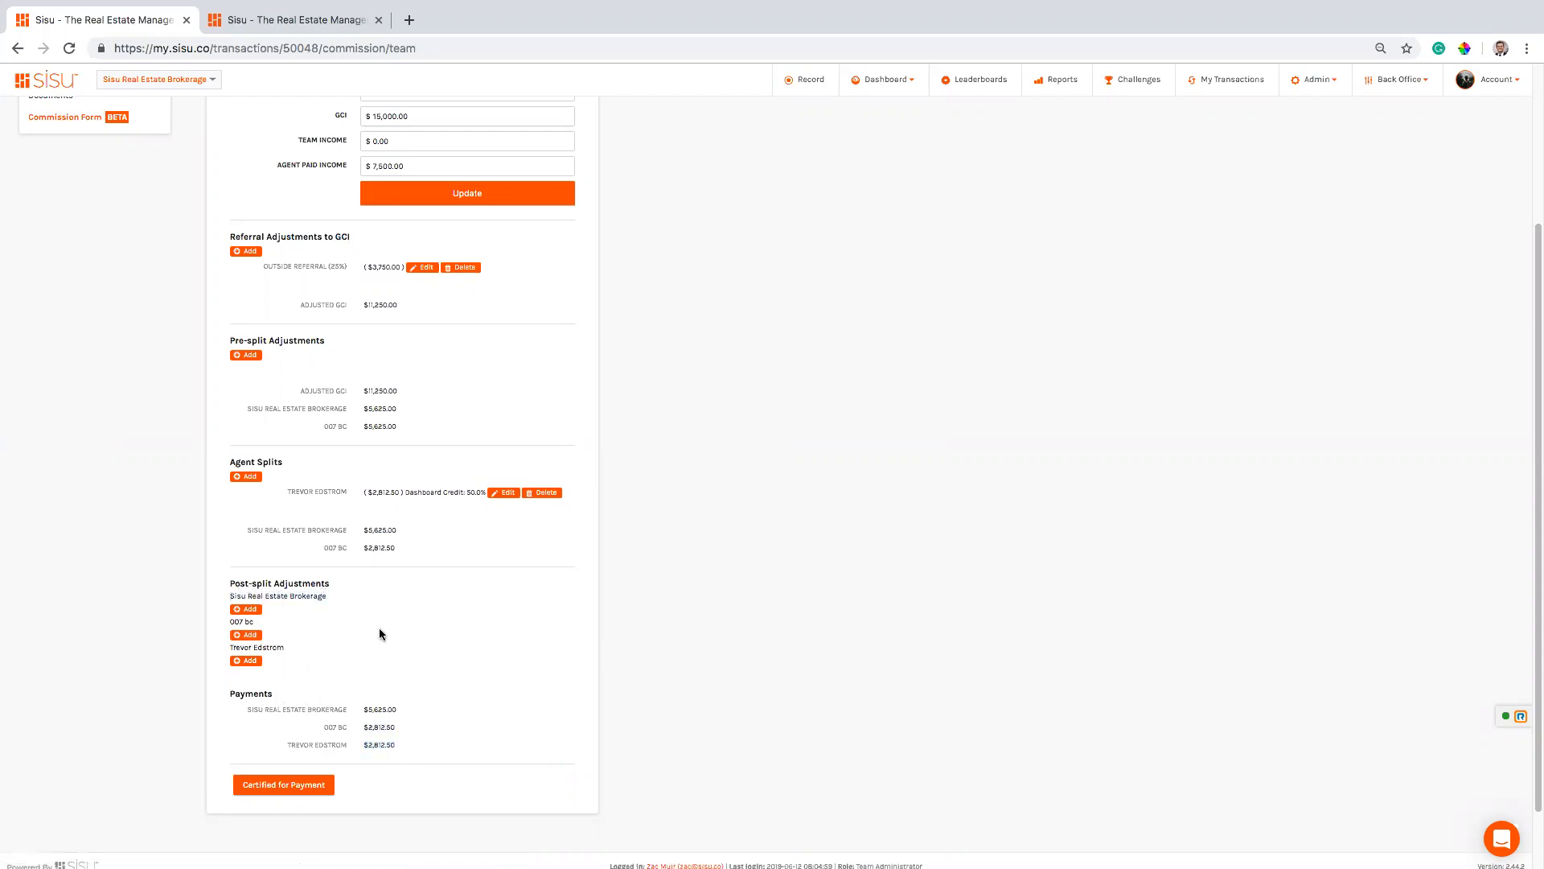
Add a post-split adjustment for Sisu Real Estate Brokerage with the category Listing Marketing Expenses, deducting an amount of $475
click(247, 611)
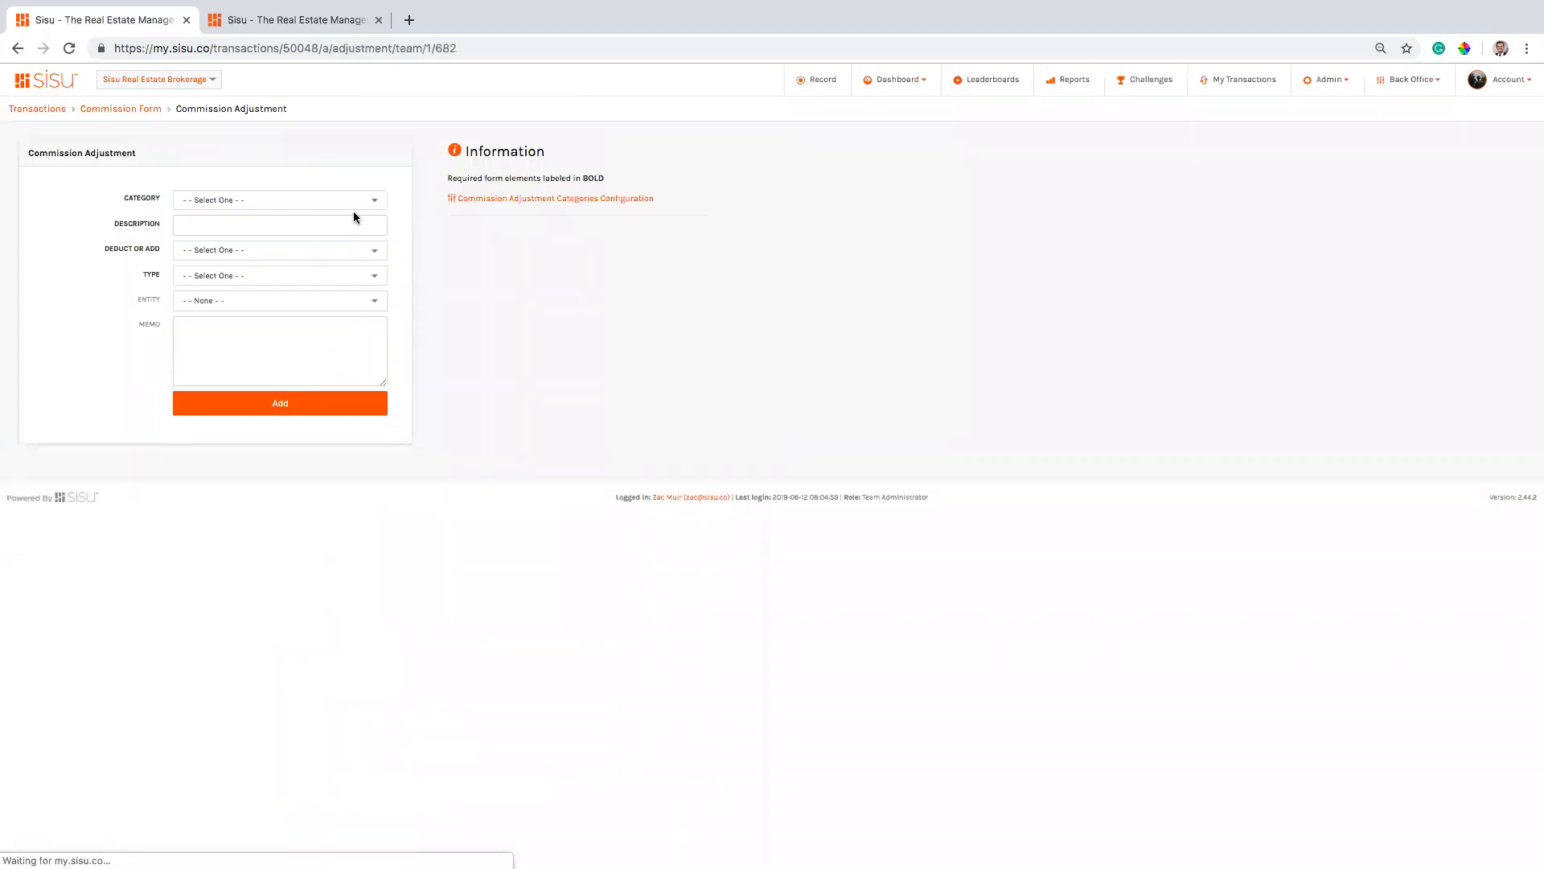
click(348, 201)
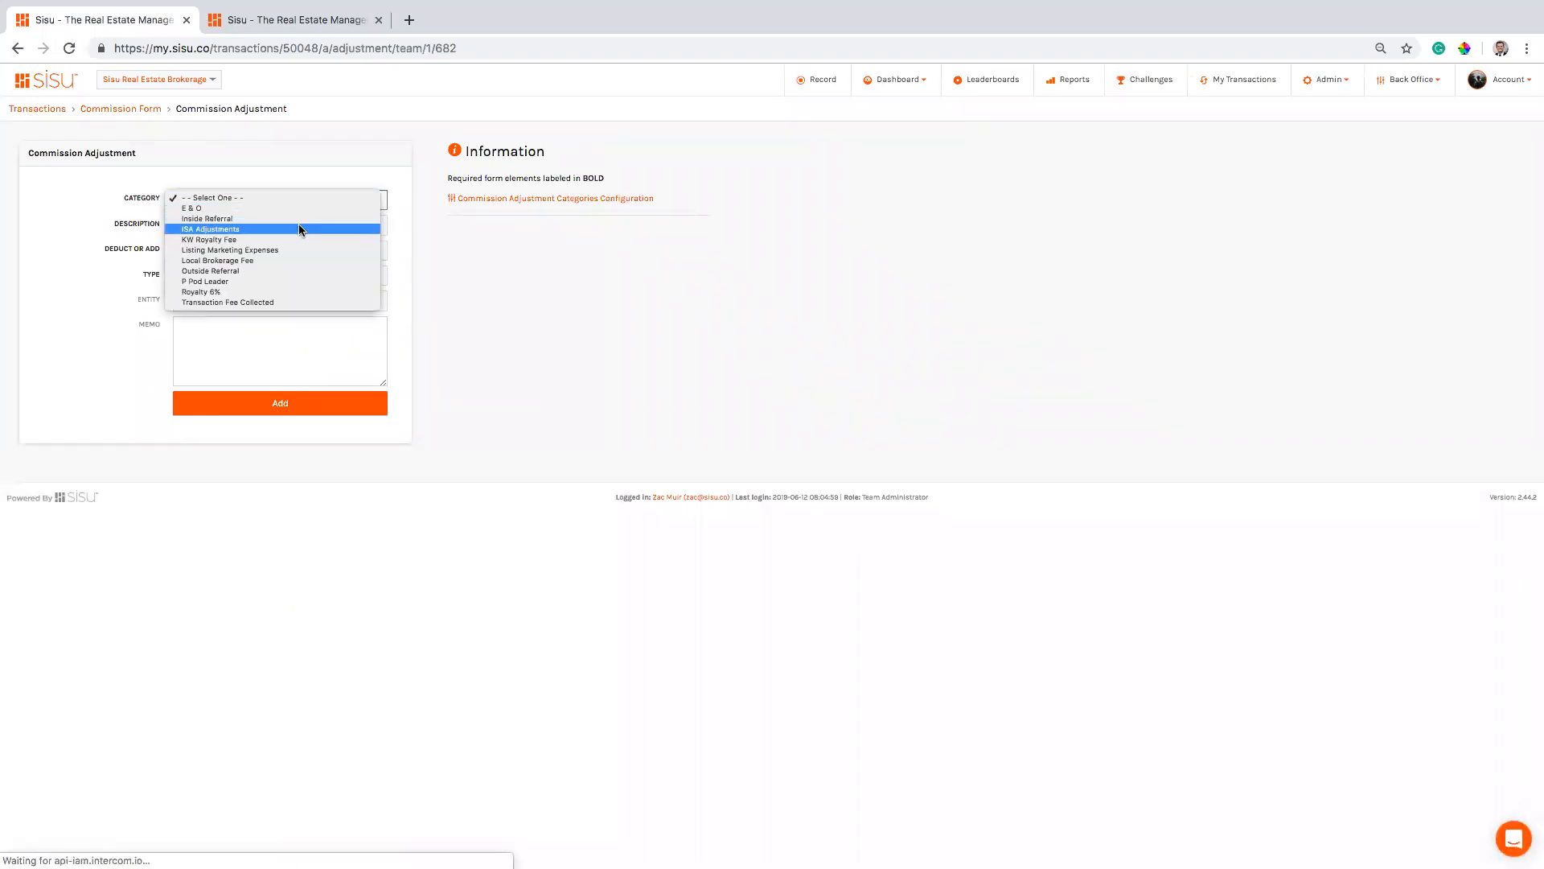
click(287, 249)
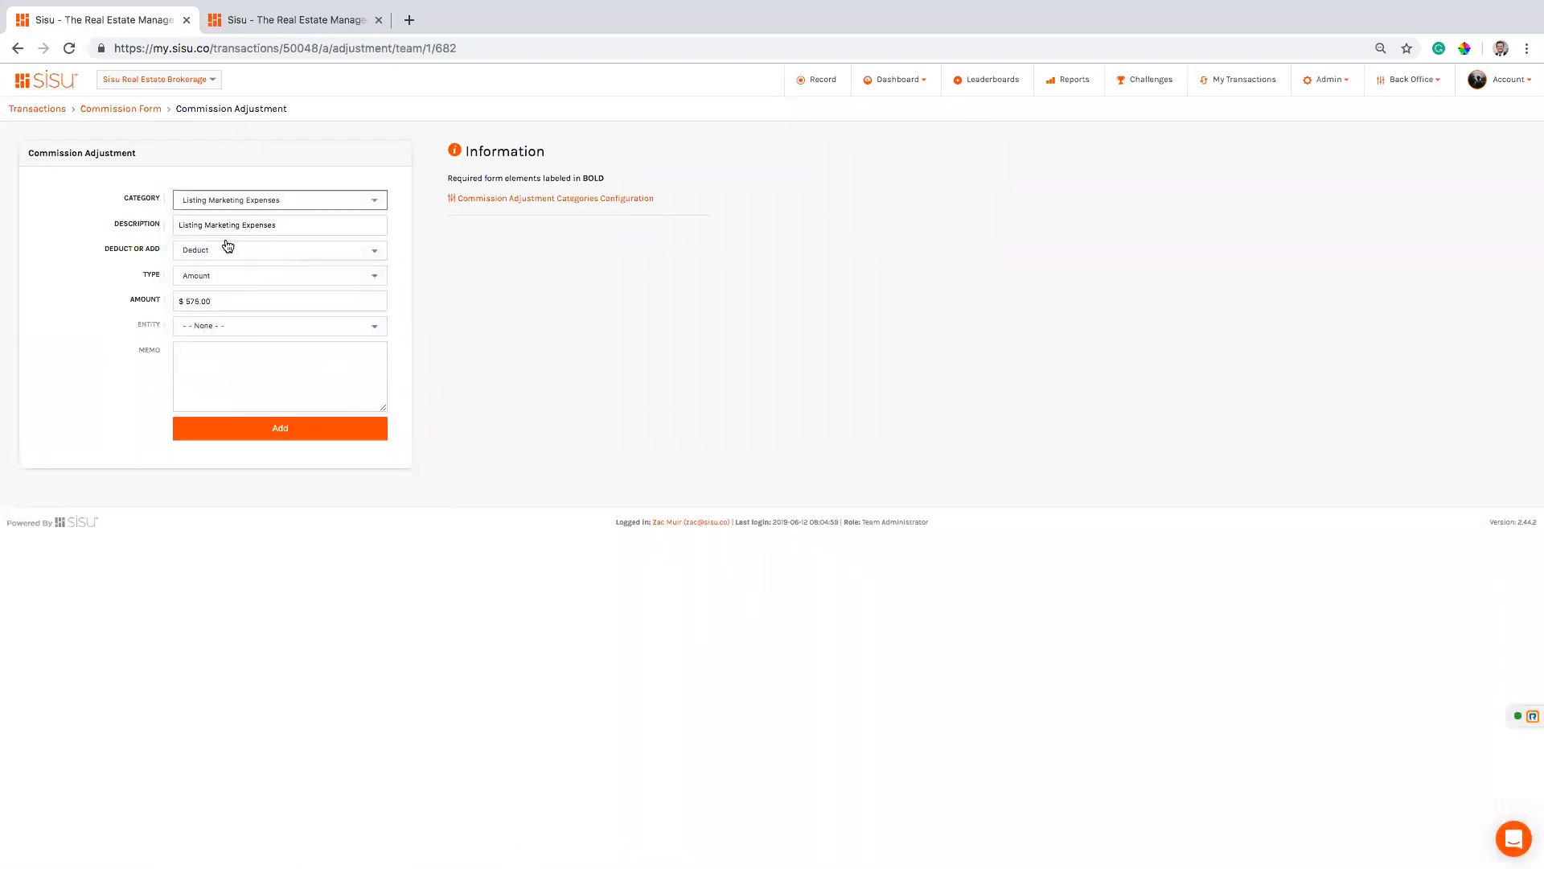
click(217, 301)
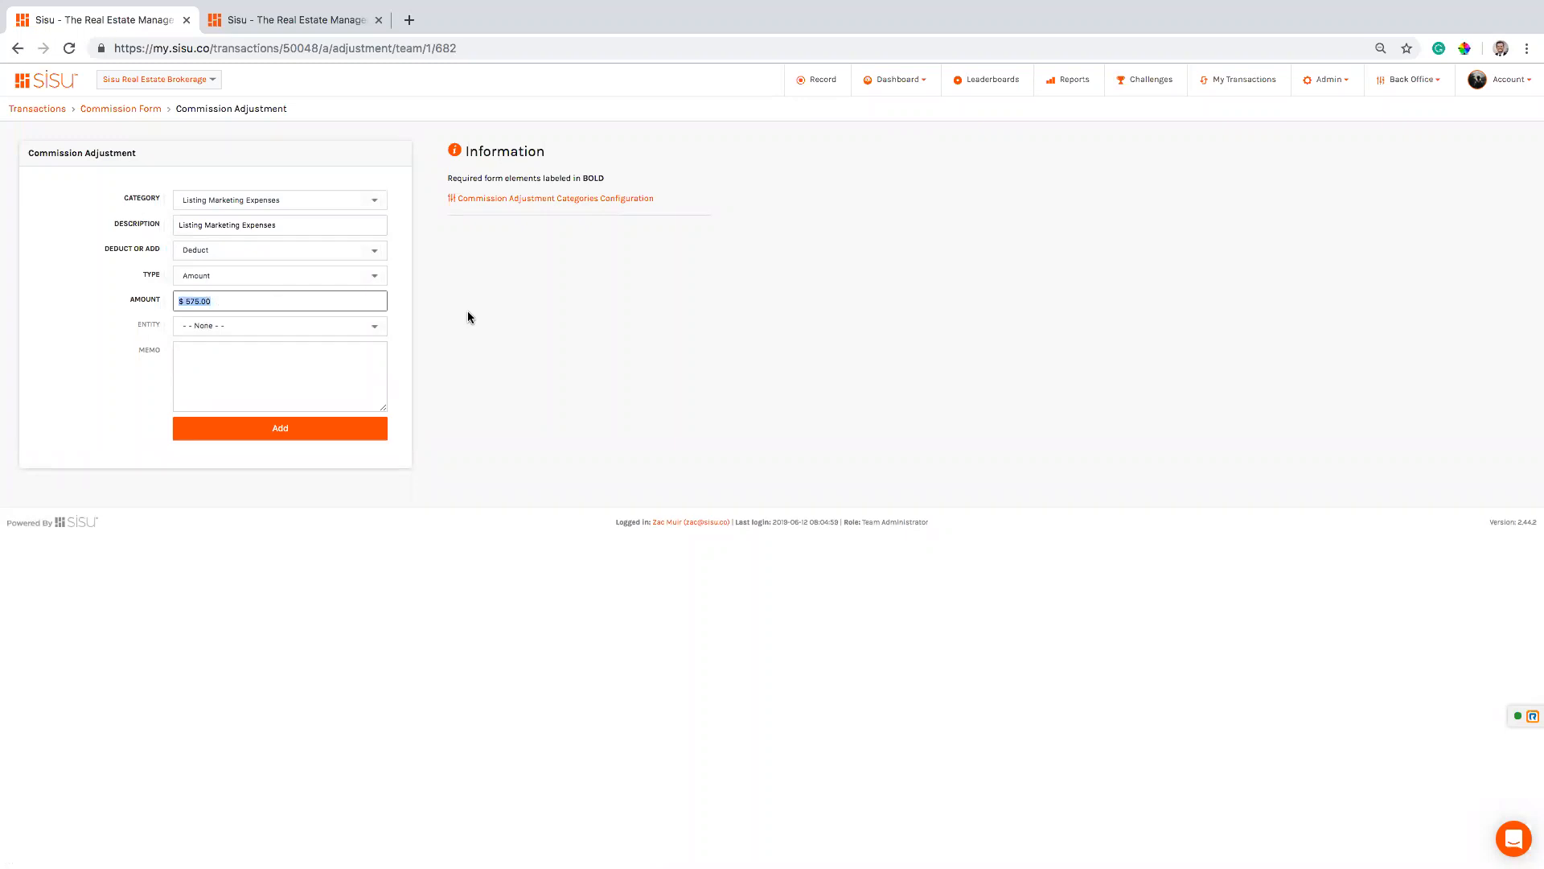
text(475)
click(343, 428)
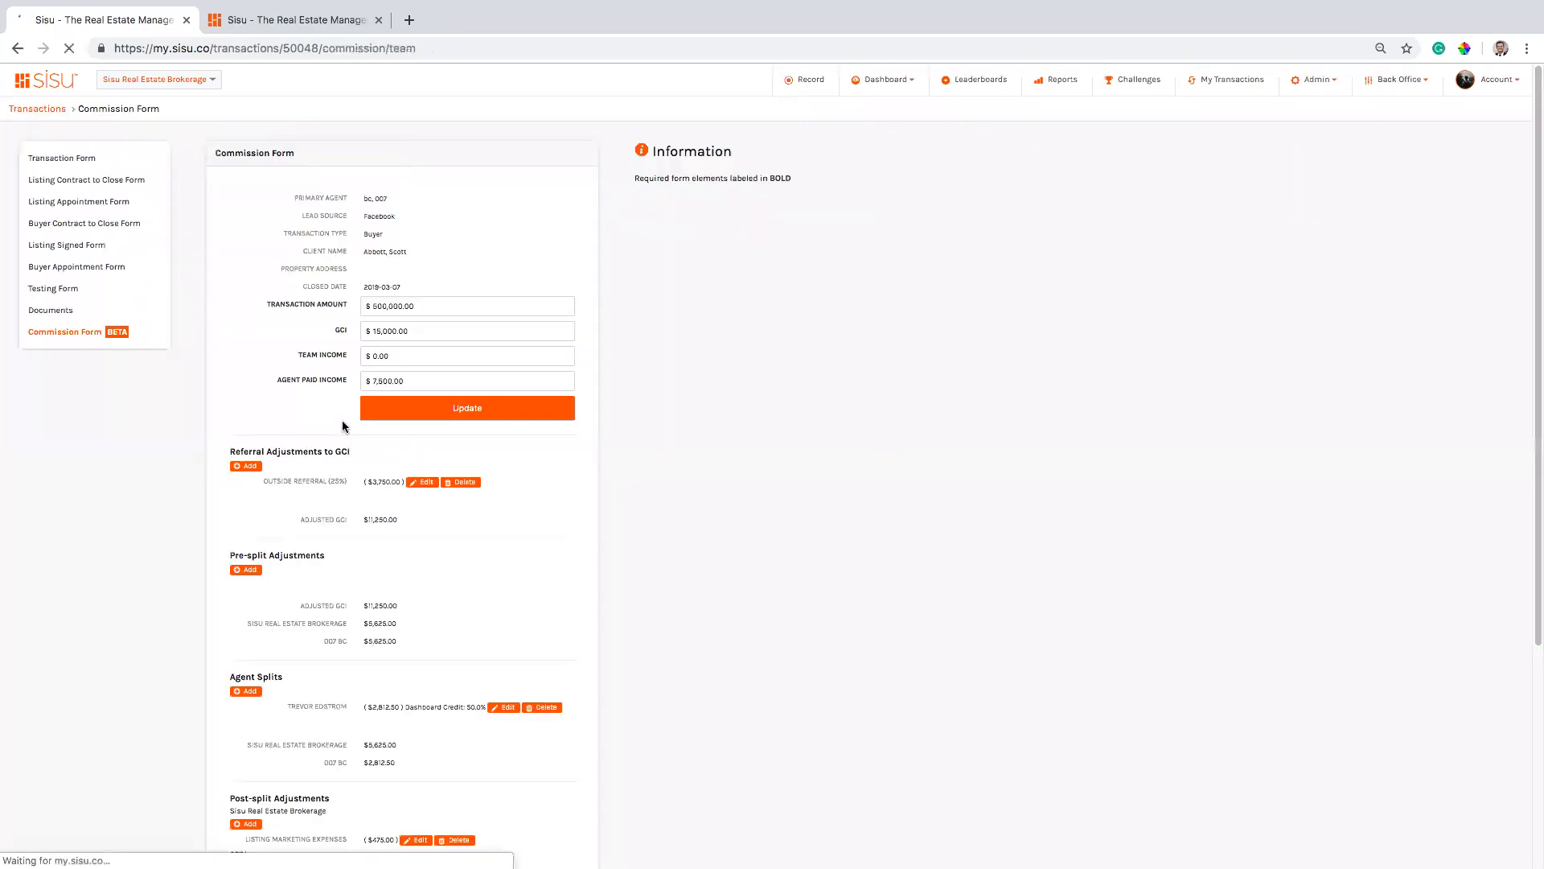
Delete the brokerage's Listing Marketing Expenses adjustment and the second agent's split, and check the remaining shares
scroll(497, 518, down, 3)
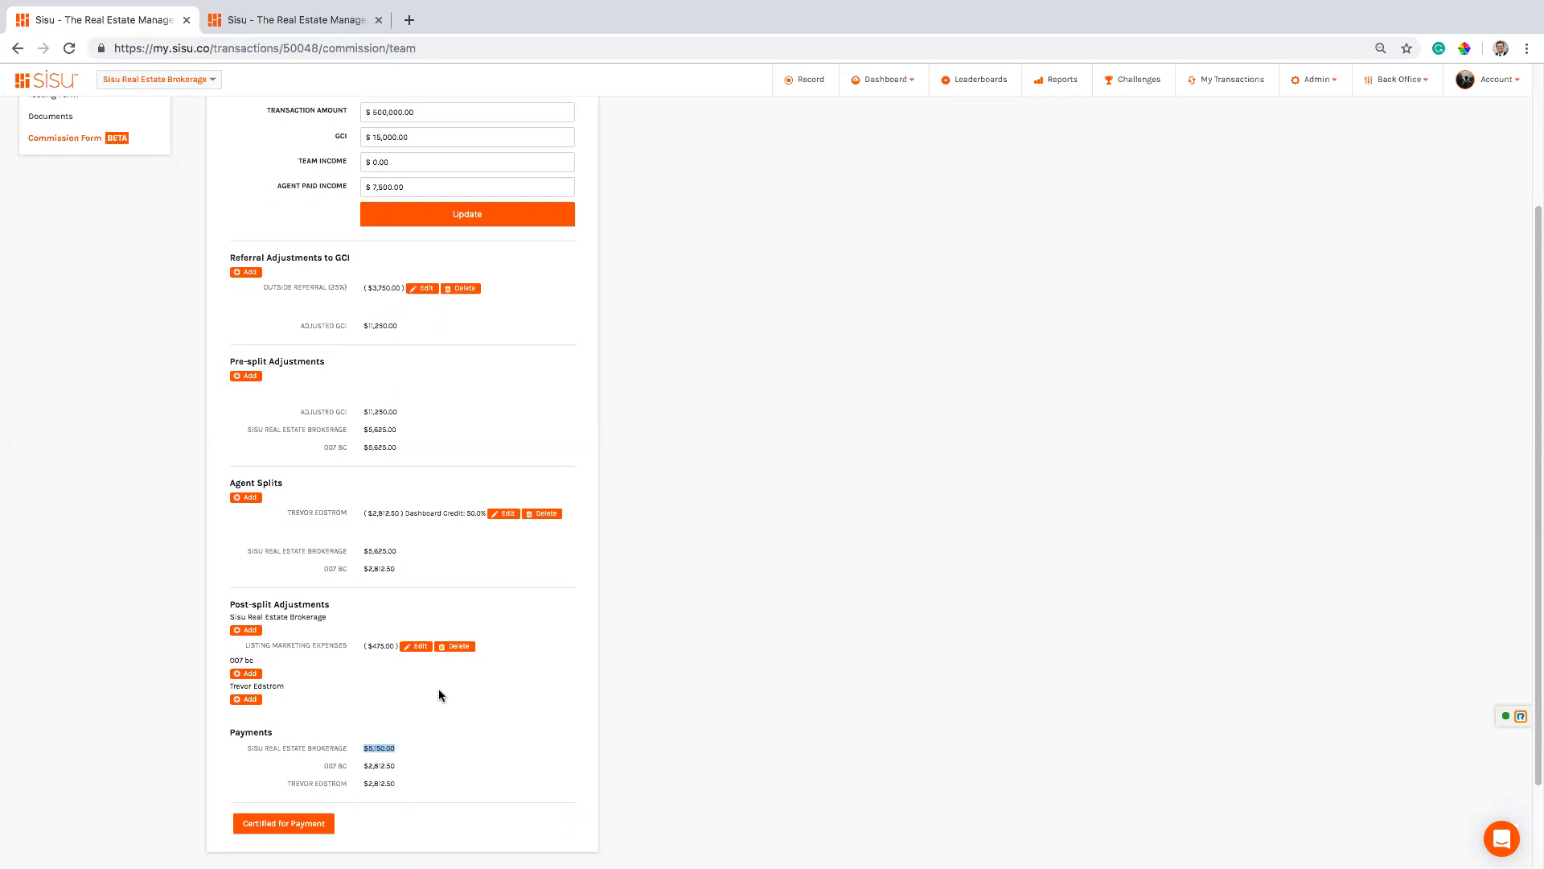
click(459, 654)
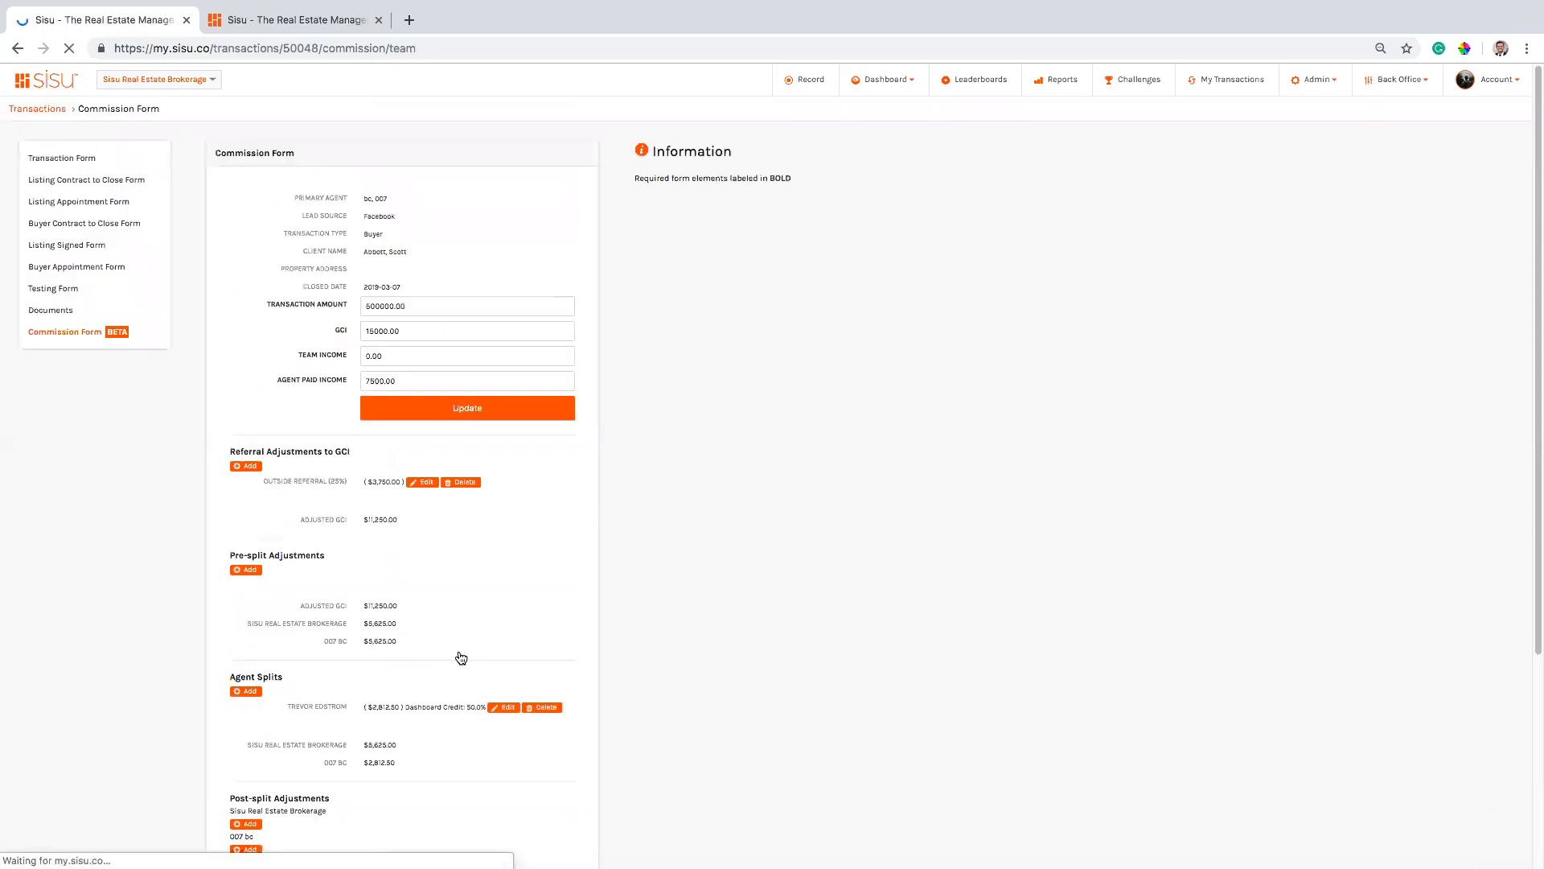
scroll(460, 655, down, 1)
click(547, 661)
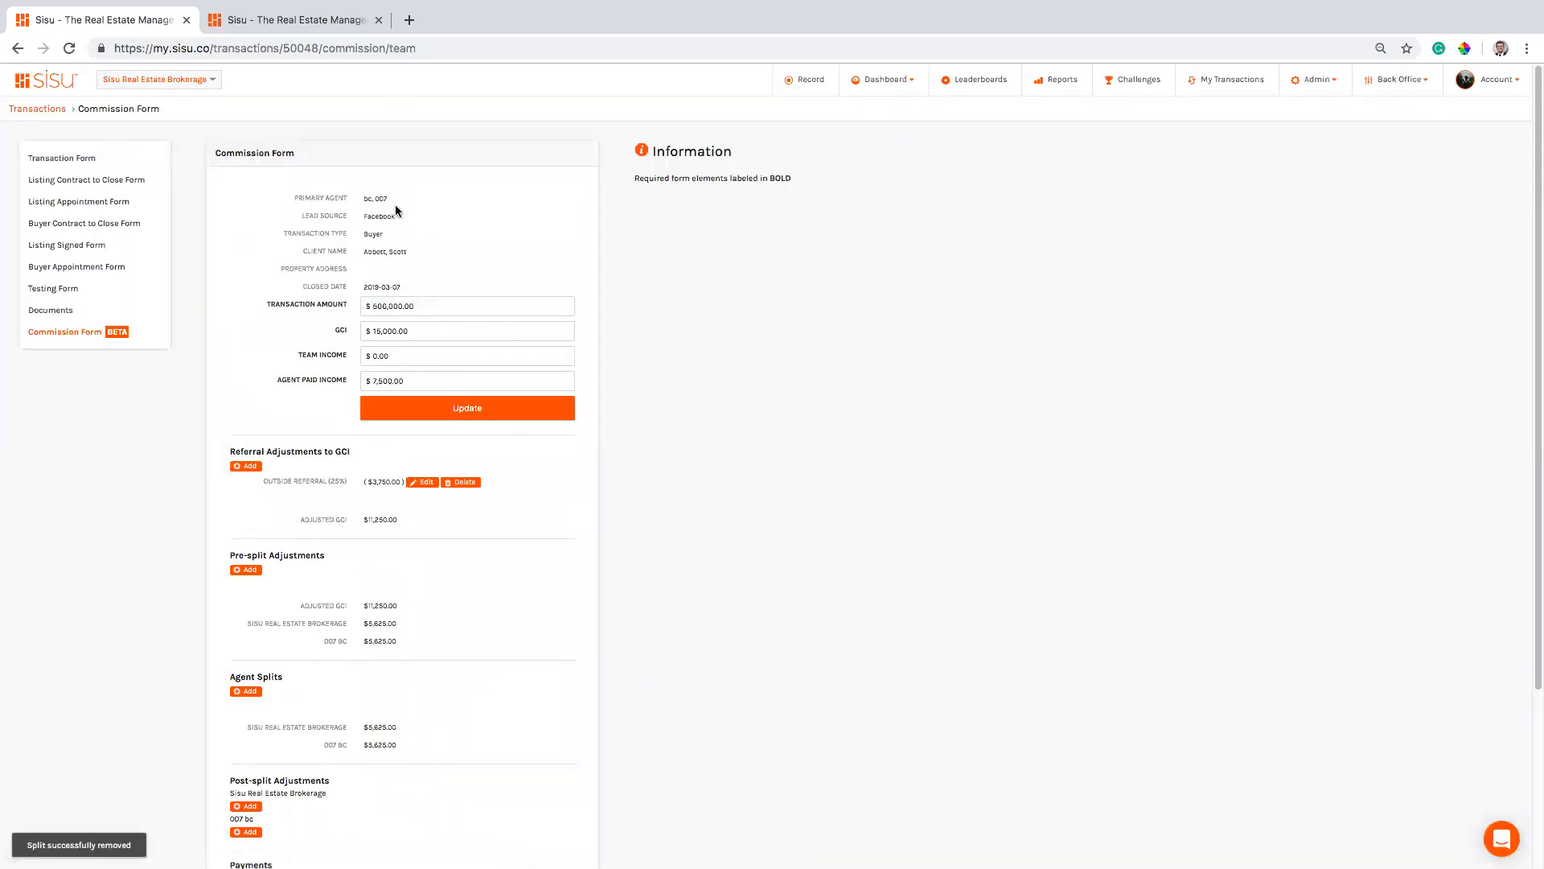
scroll(423, 300, down, 1)
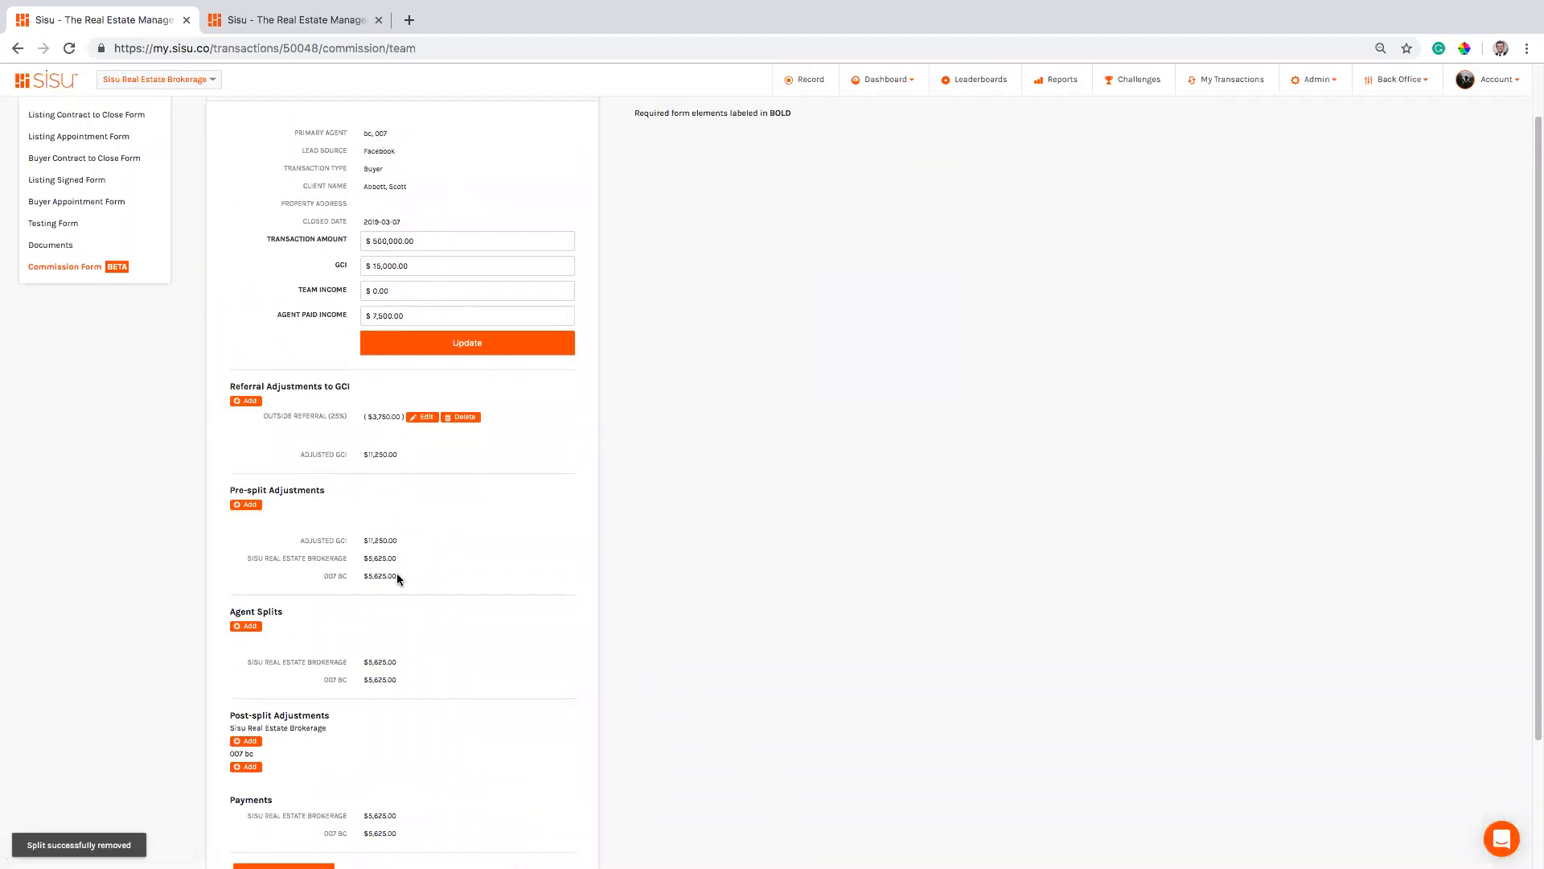
drag(400, 664, 507, 676)
click(514, 676)
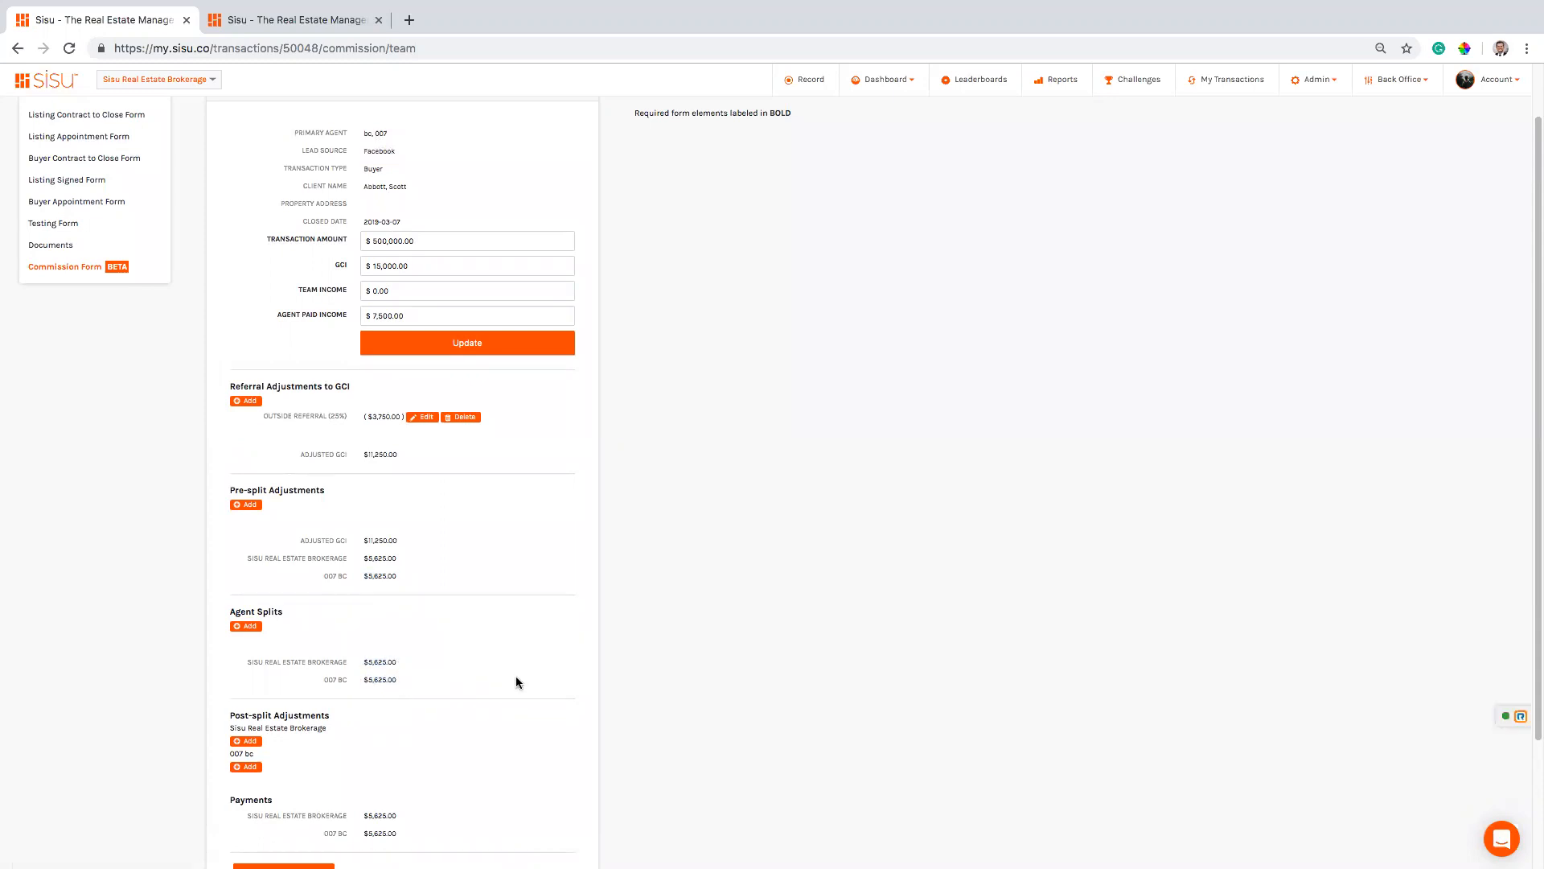
Start a new agent split for an ISA, choosing the agent, the reason code ISA and a dashboard credit of 0 %
click(249, 627)
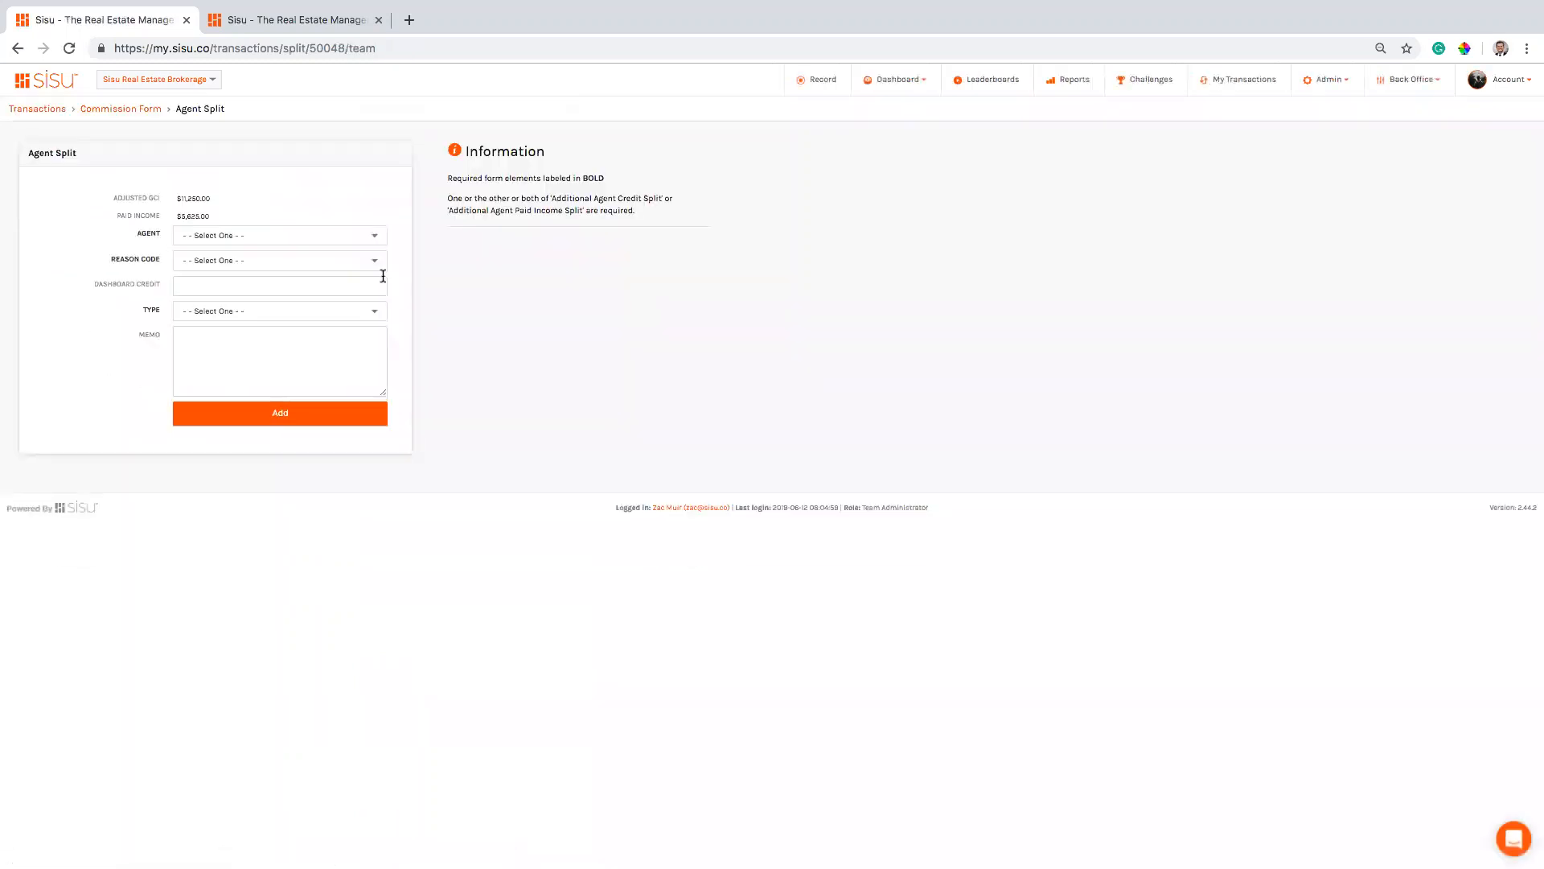
click(364, 235)
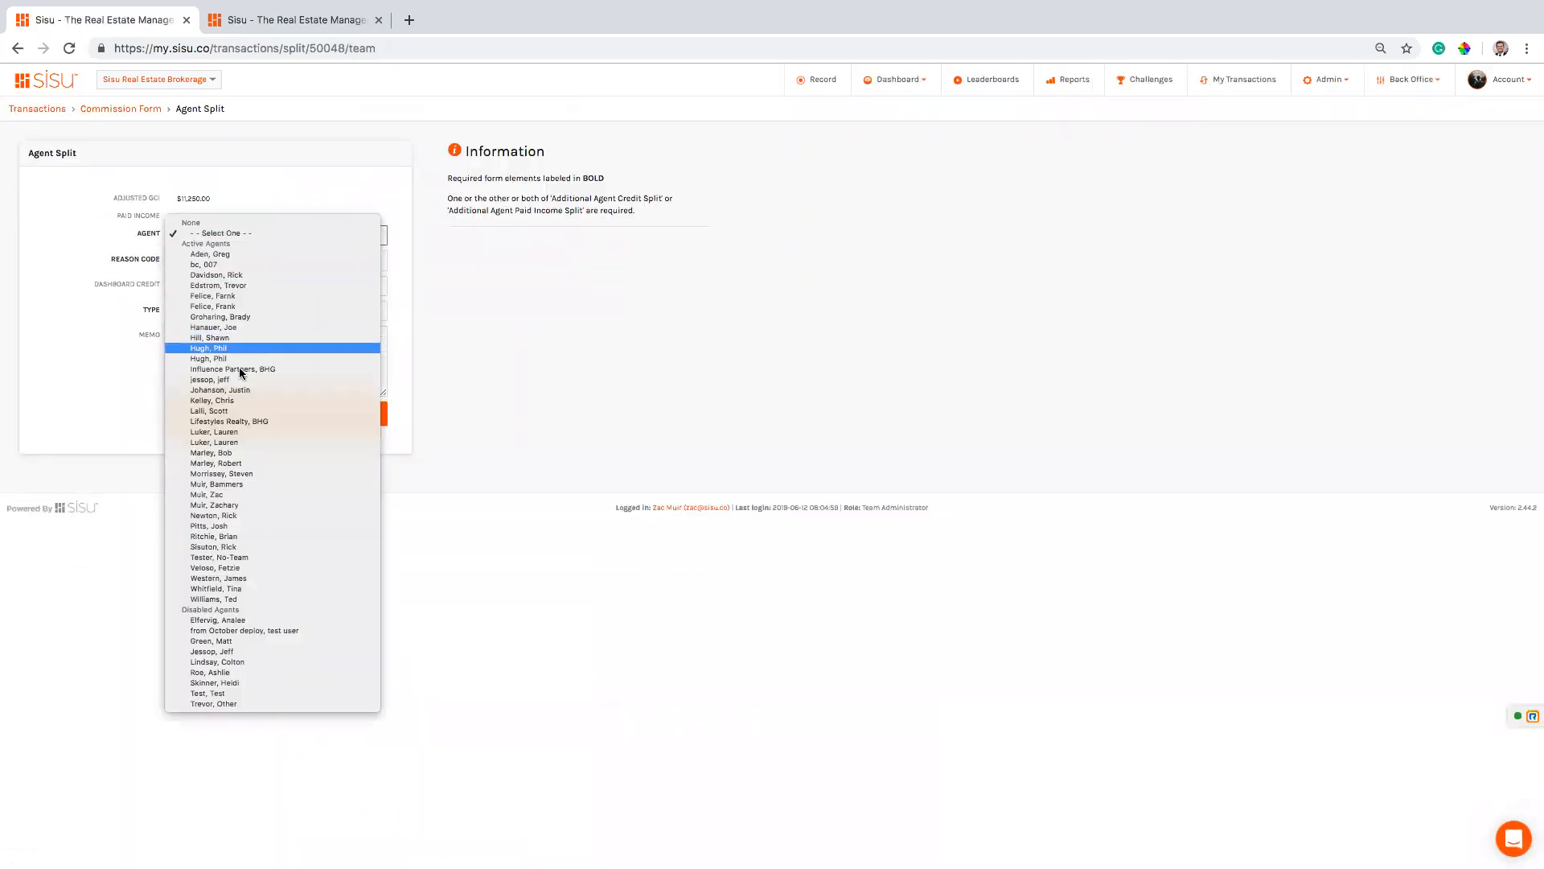
click(254, 452)
click(307, 262)
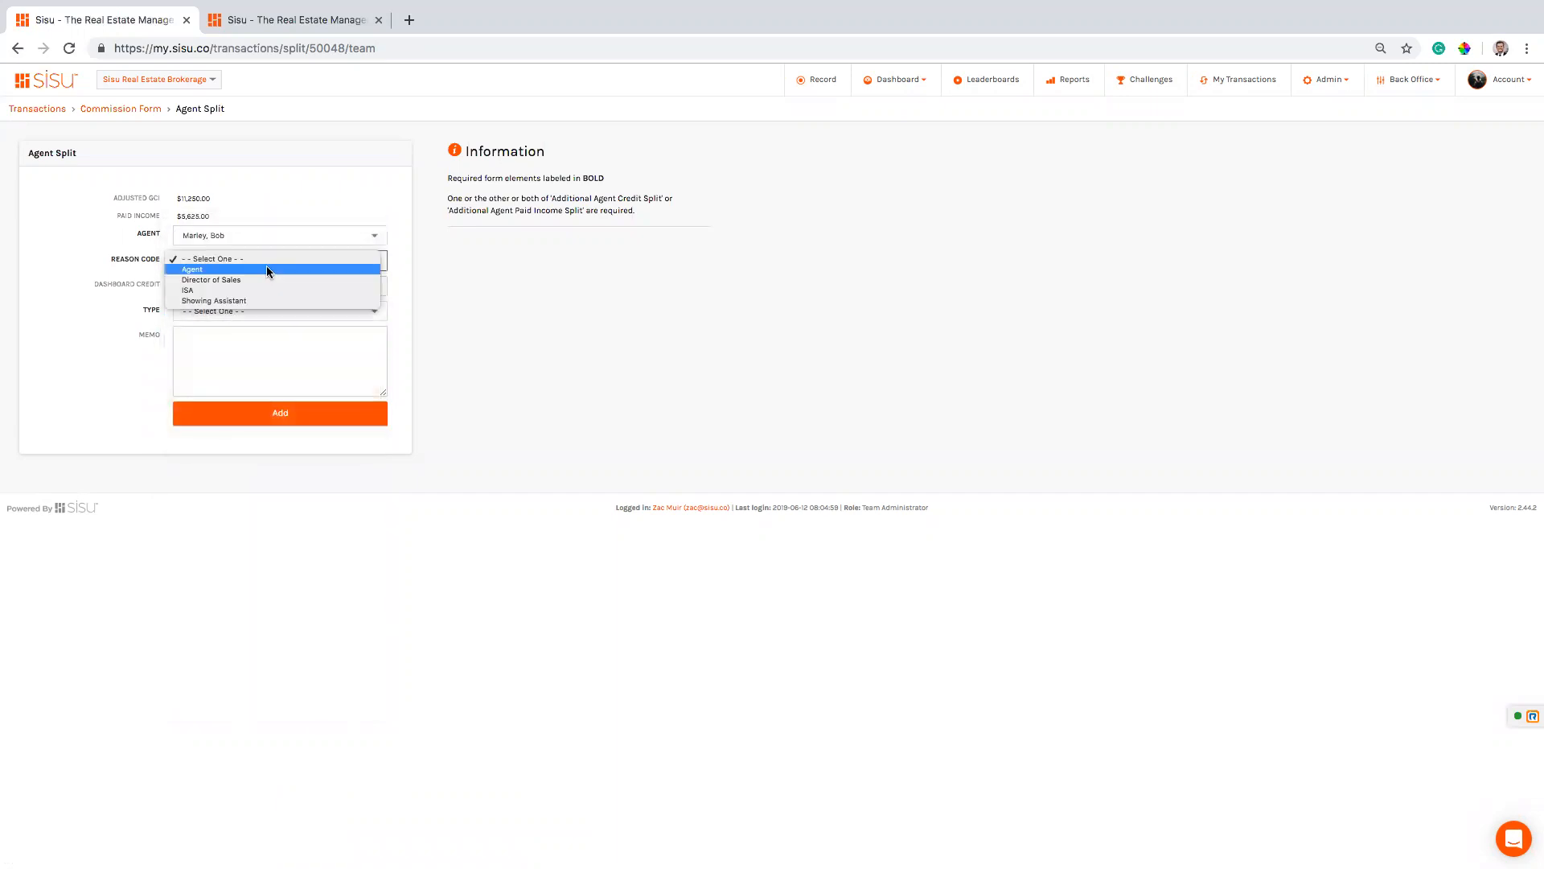
click(223, 300)
click(241, 262)
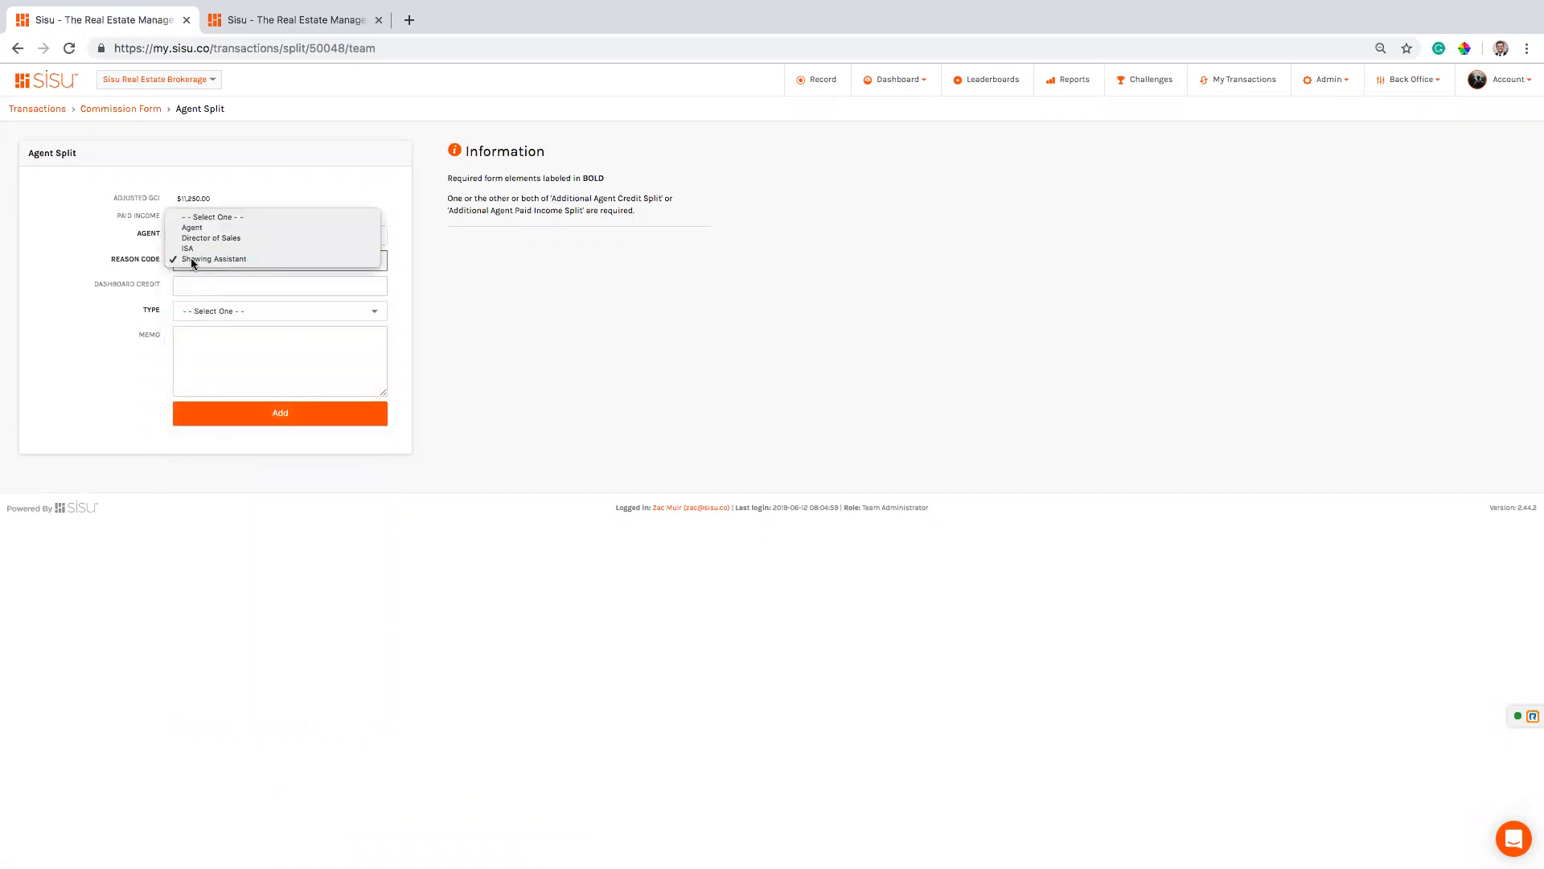
click(195, 250)
click(203, 284)
key(Down)
key(Return)
Set the ISA split's type to Percent, enter the percentage paid, and add the split to the commission form
click(326, 311)
click(272, 330)
click(218, 329)
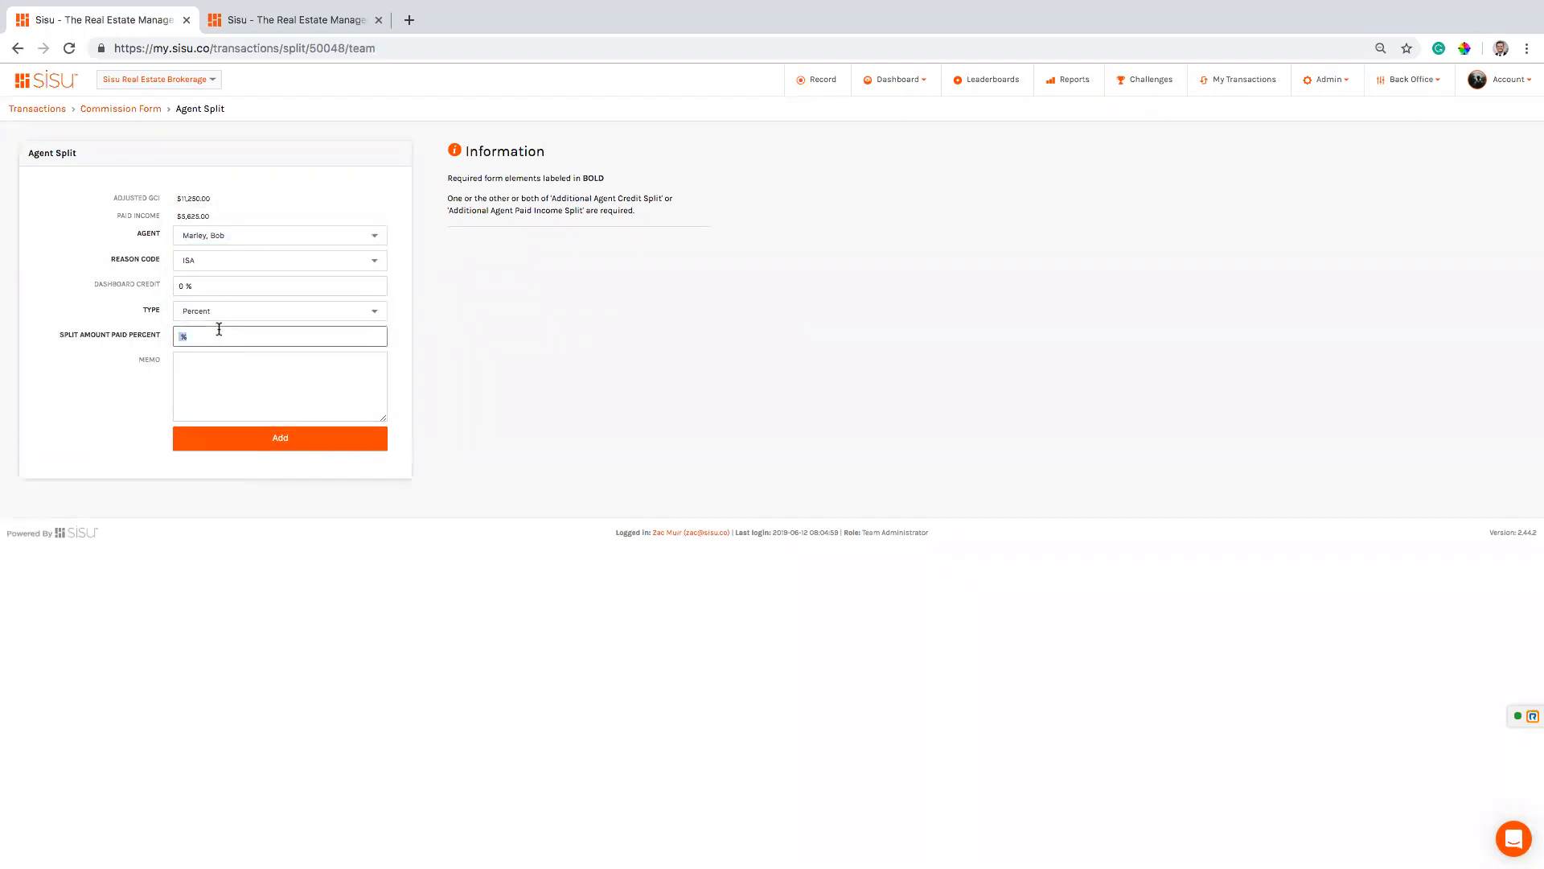
click(316, 429)
click(267, 447)
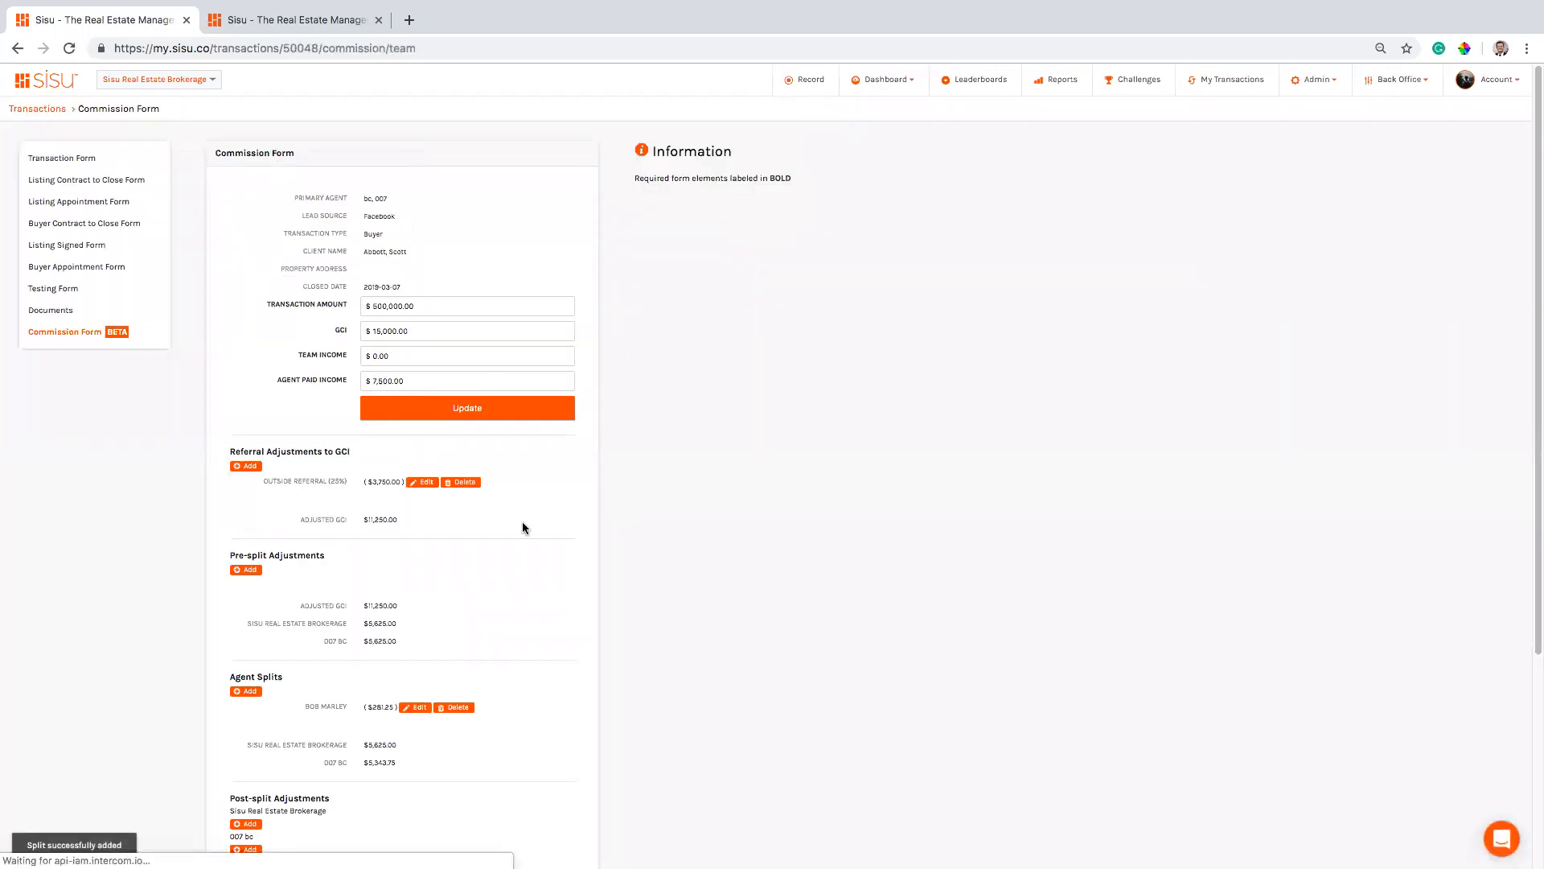
Compare the ISA's split with the primary agent's income, and update the split amount paid to $562.50 with the type Amount
scroll(482, 563, down, 2)
drag(367, 632, 395, 633)
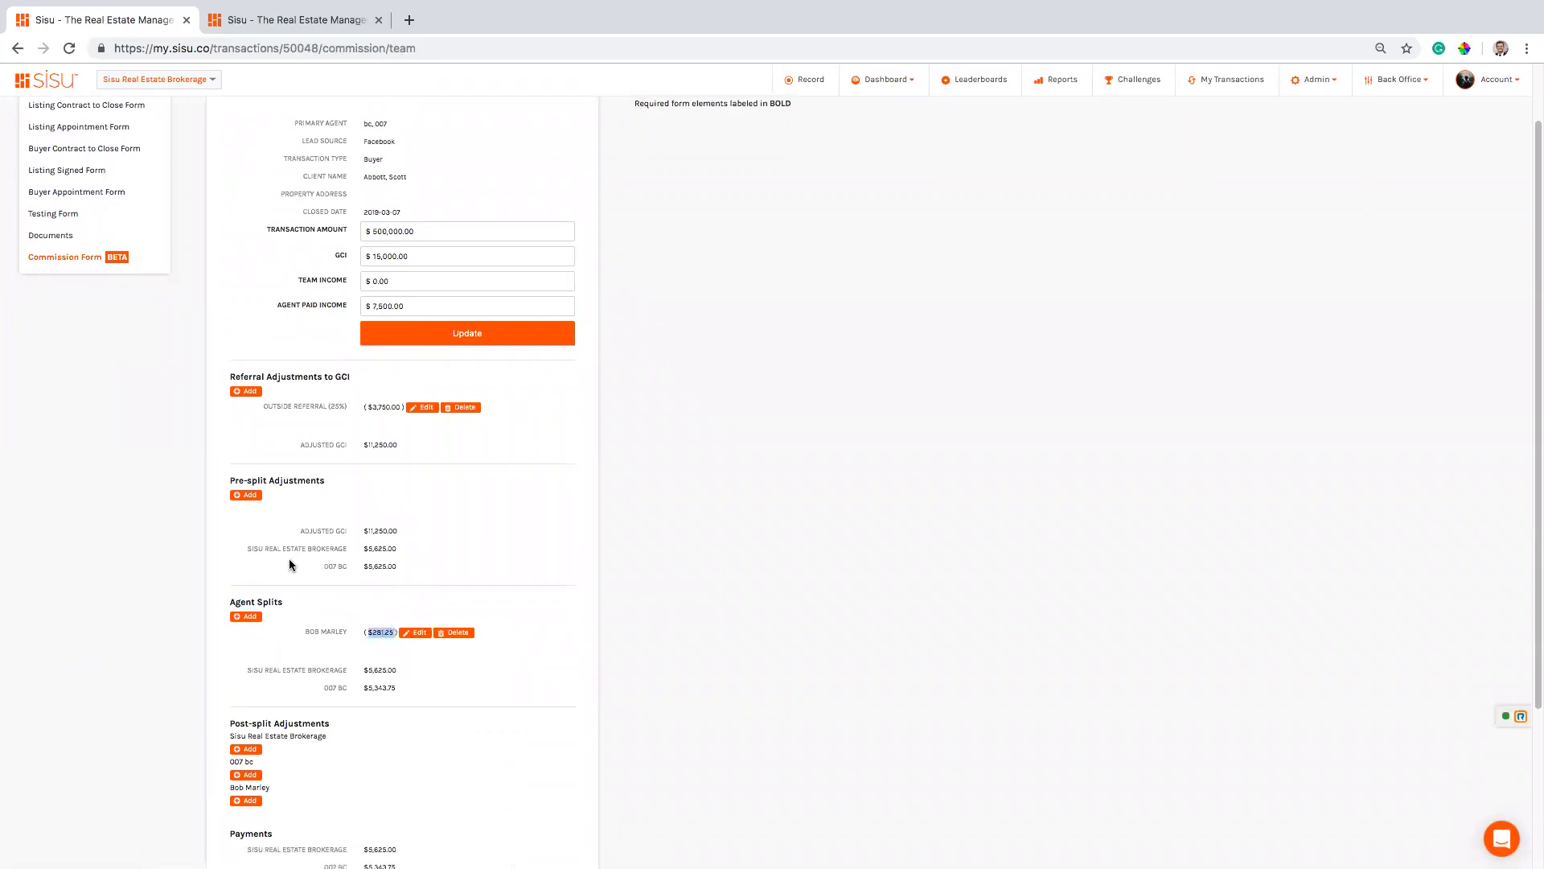
drag(398, 567, 359, 571)
click(603, 611)
scroll(493, 606, down, 1)
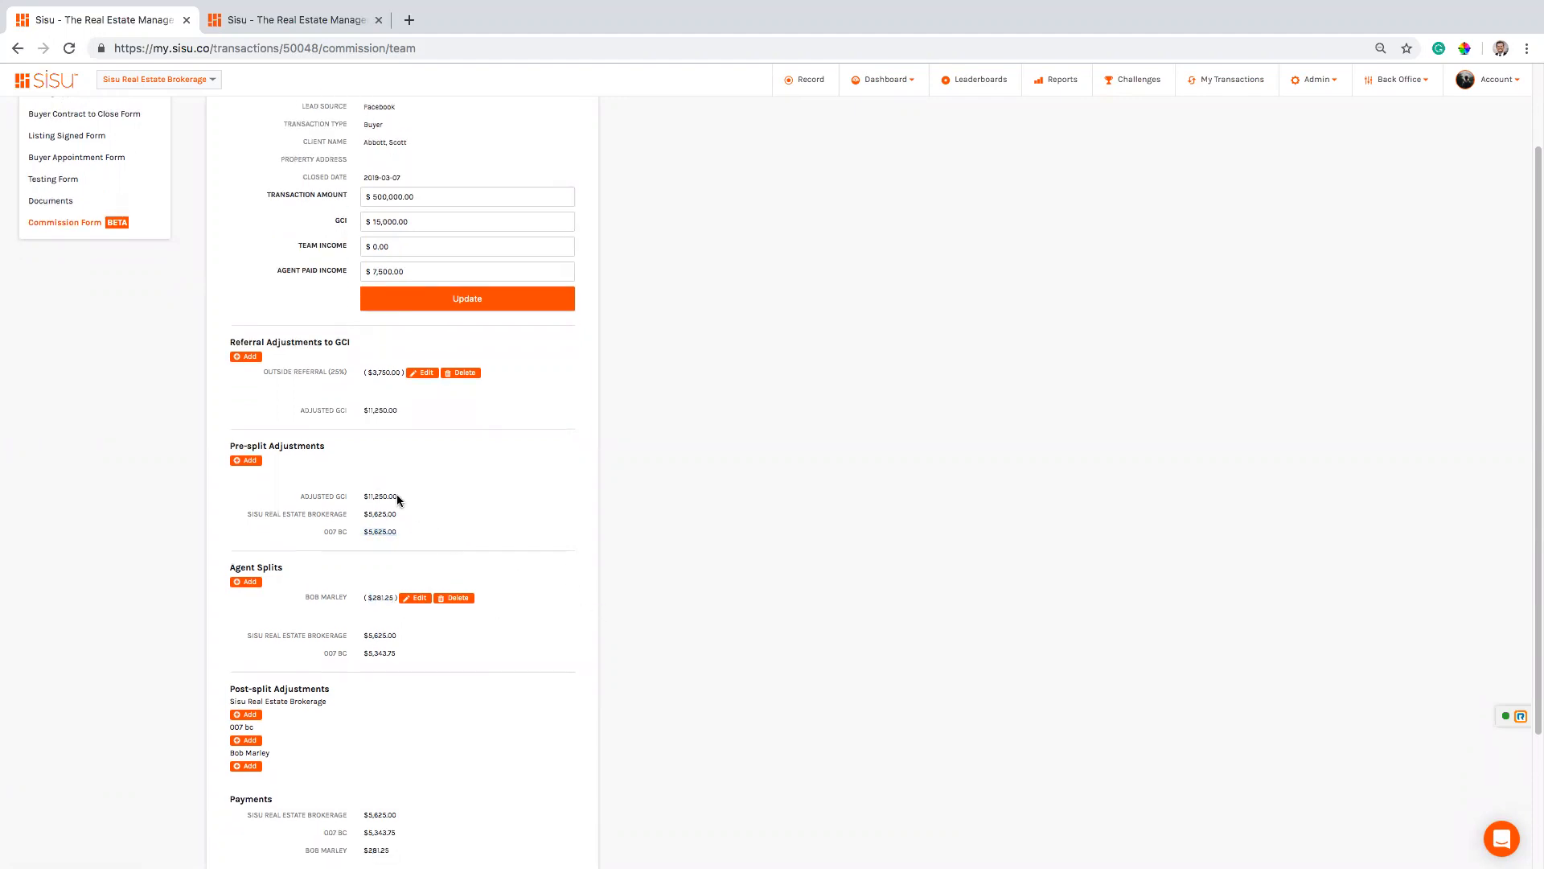
click(546, 594)
click(416, 599)
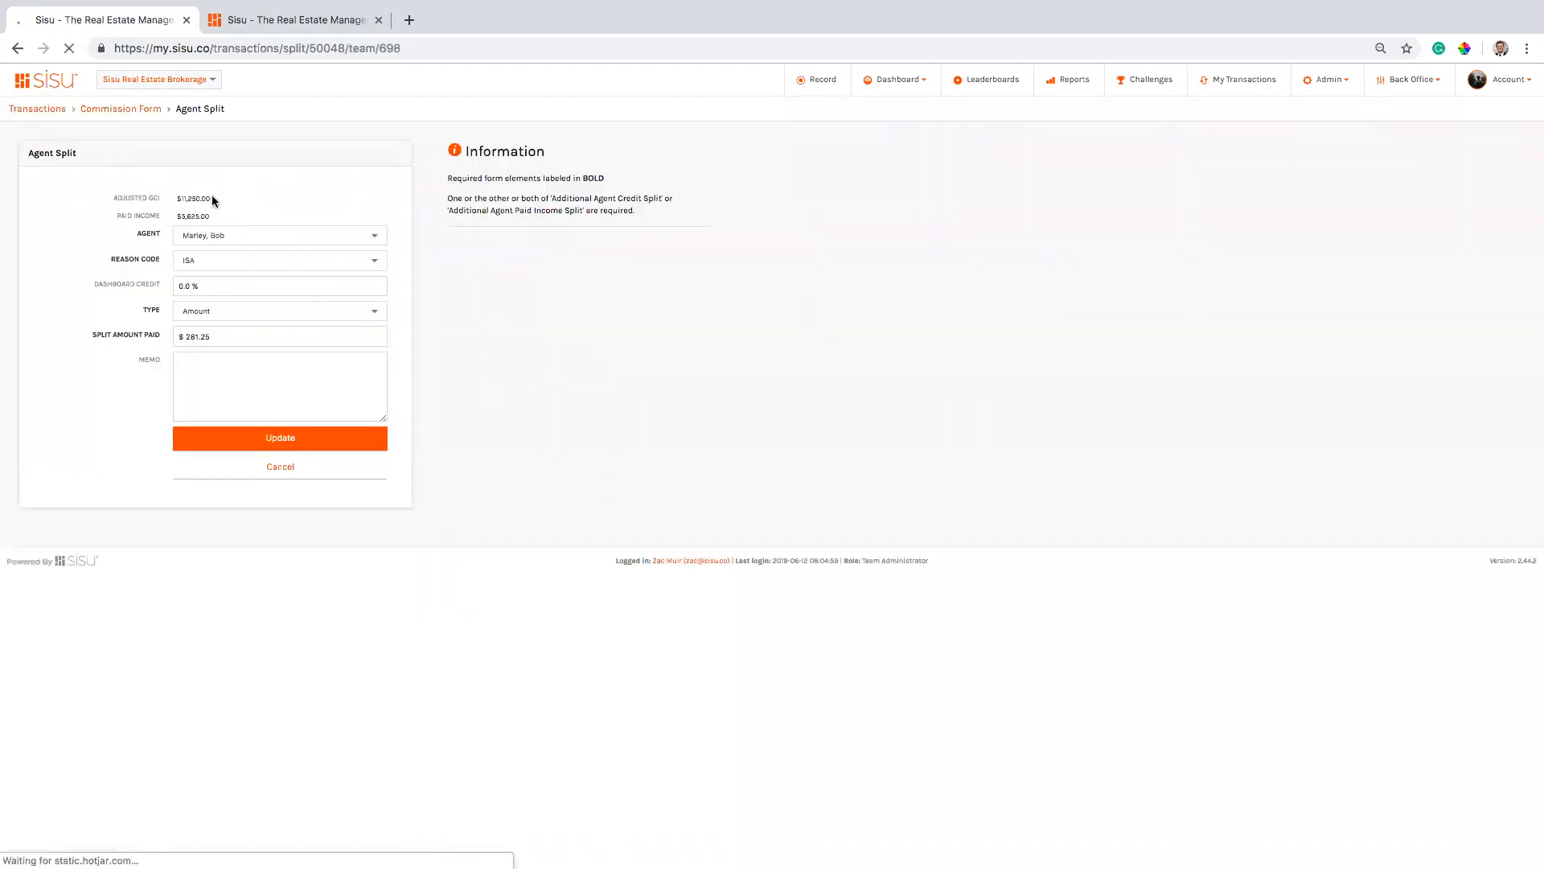
click(252, 319)
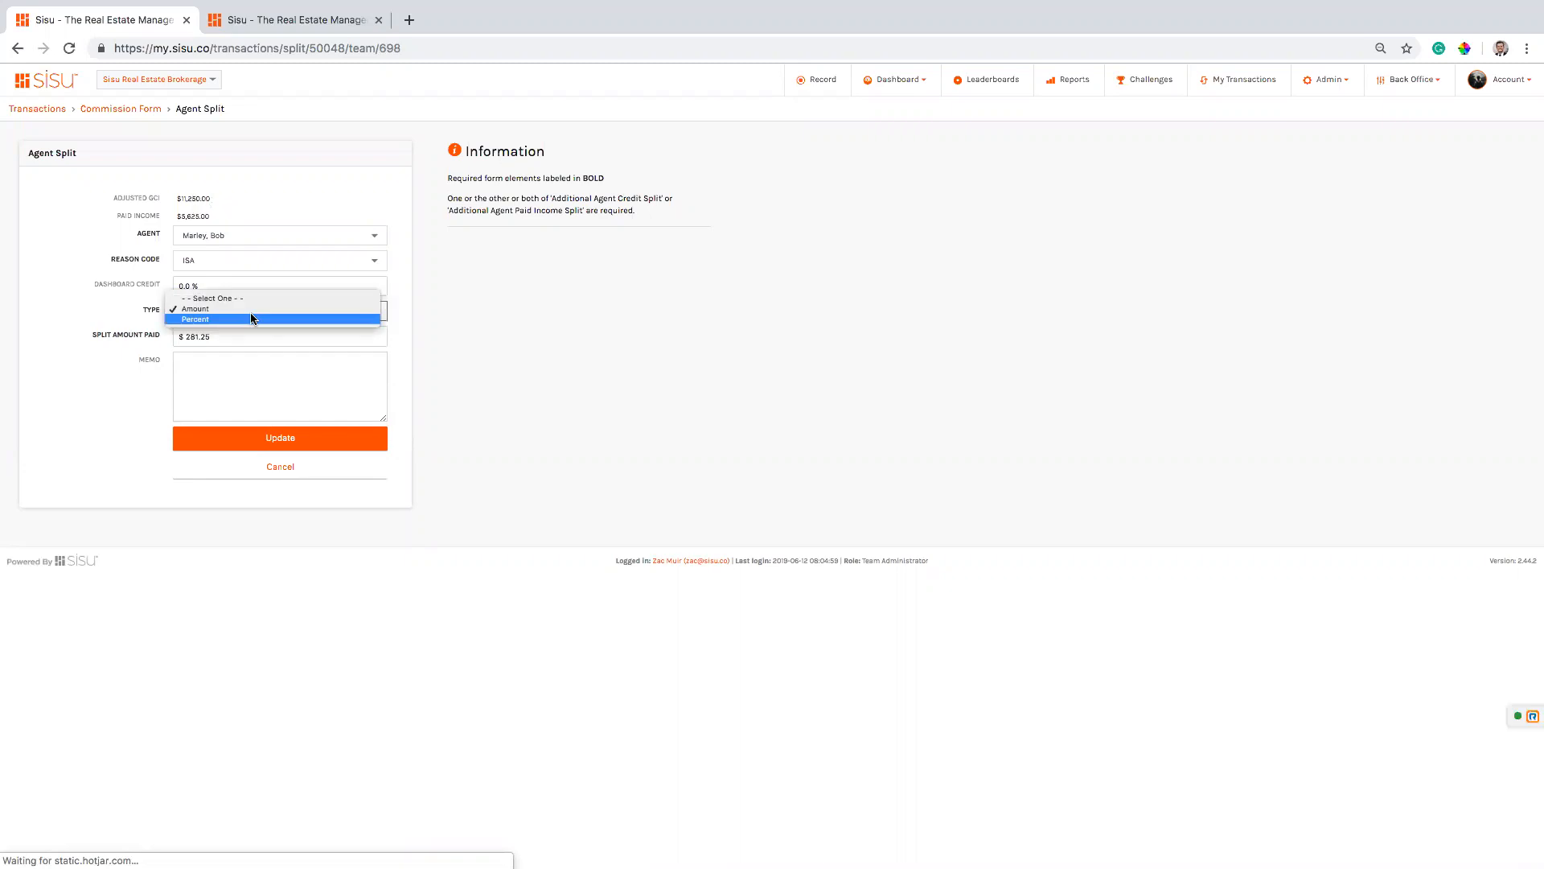
click(241, 309)
click(251, 341)
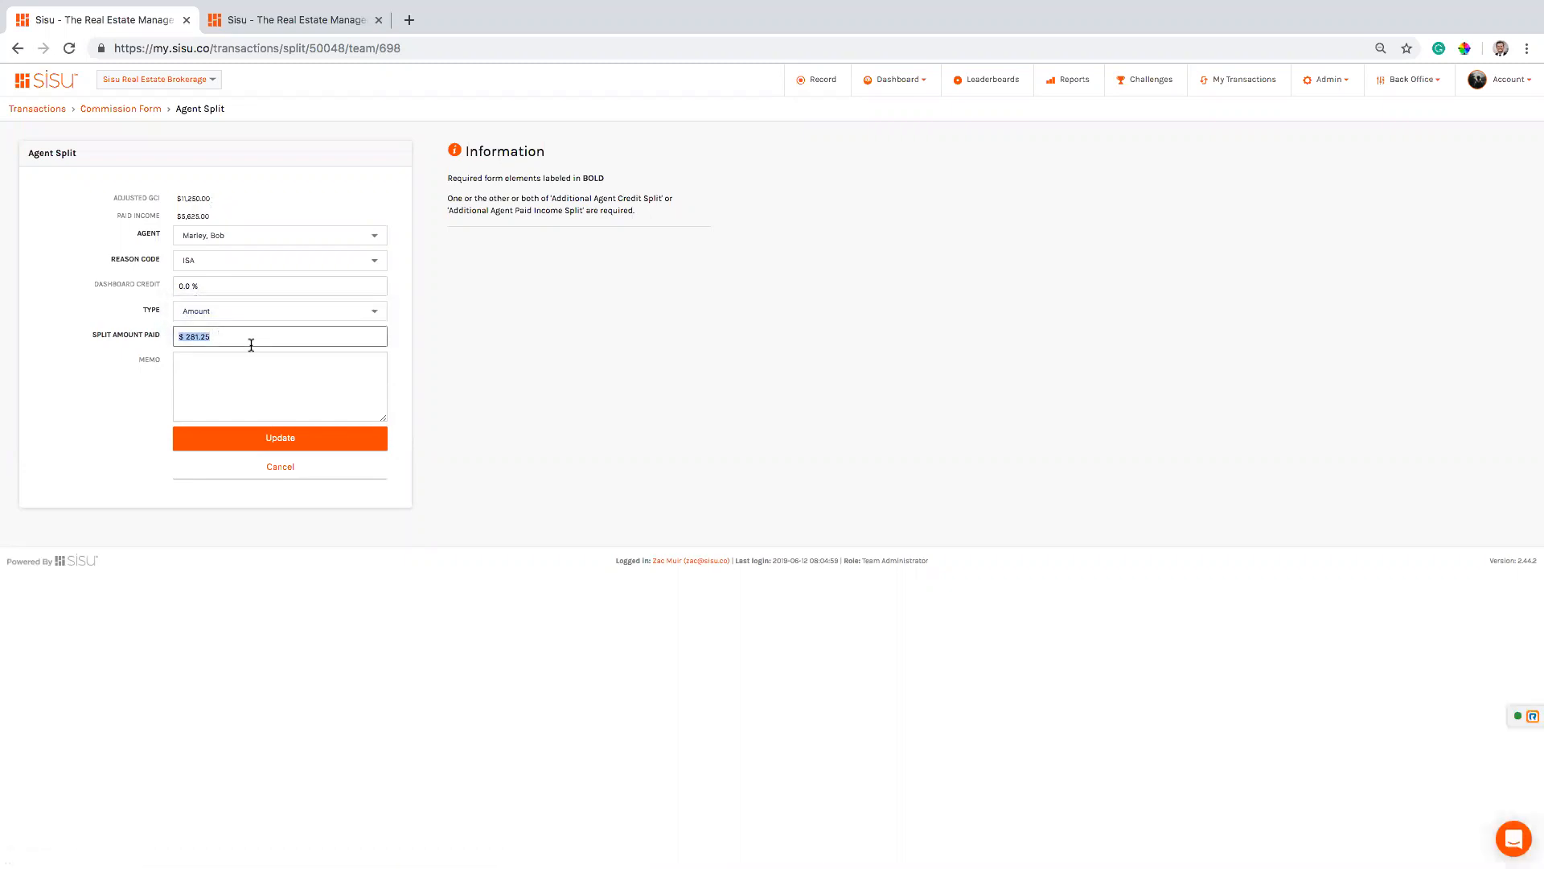
text(562.5)
click(277, 436)
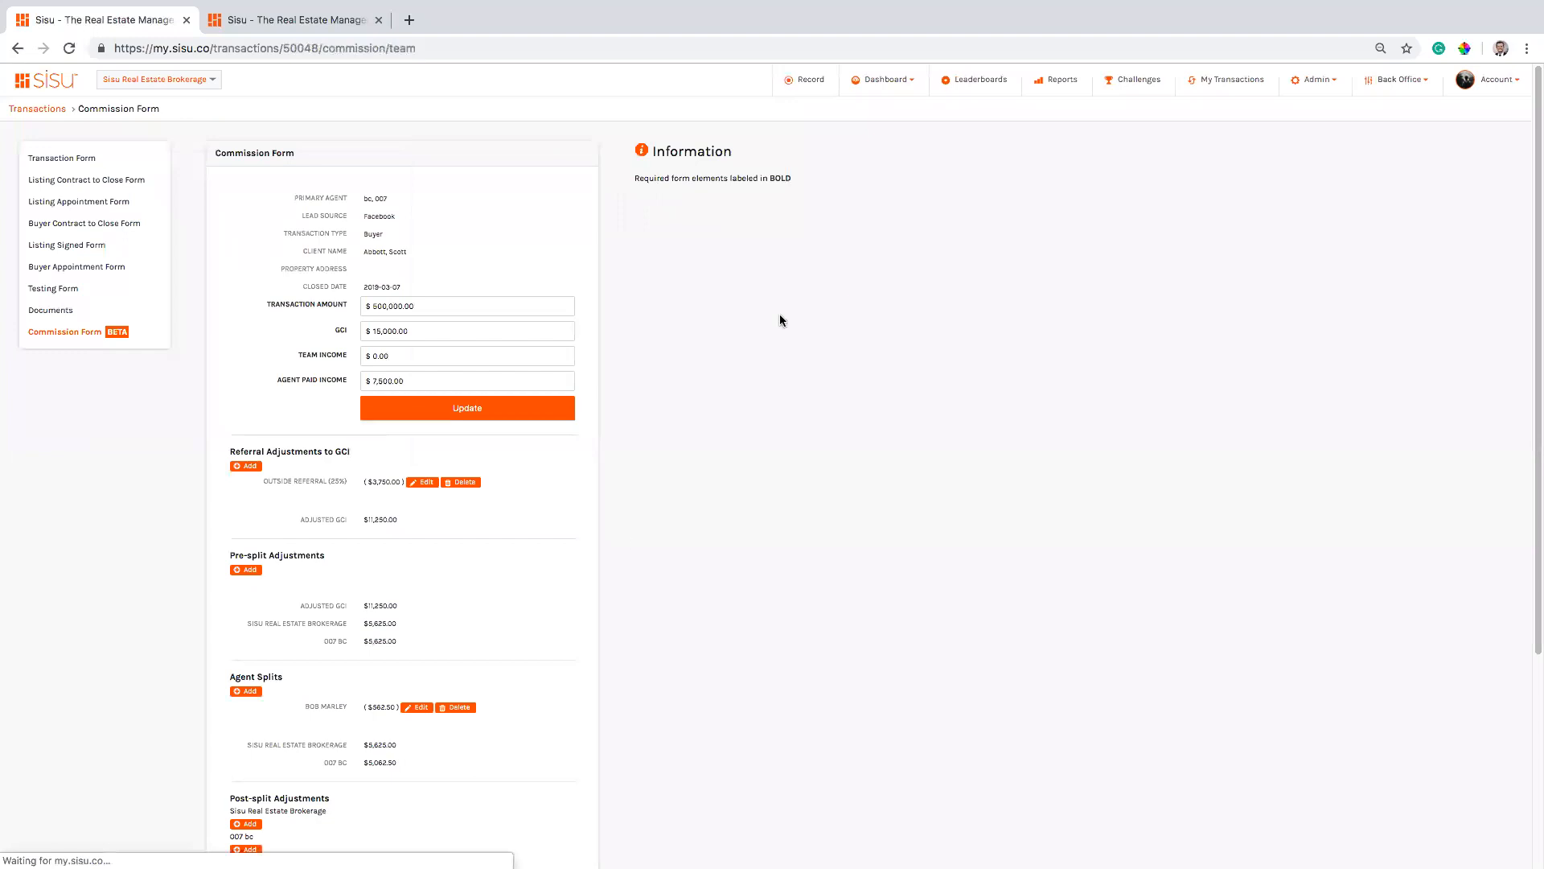
Check the ISA's split amount and the primary agent's remaining income under the agent splits
scroll(547, 708, down, 3)
drag(367, 510, 396, 509)
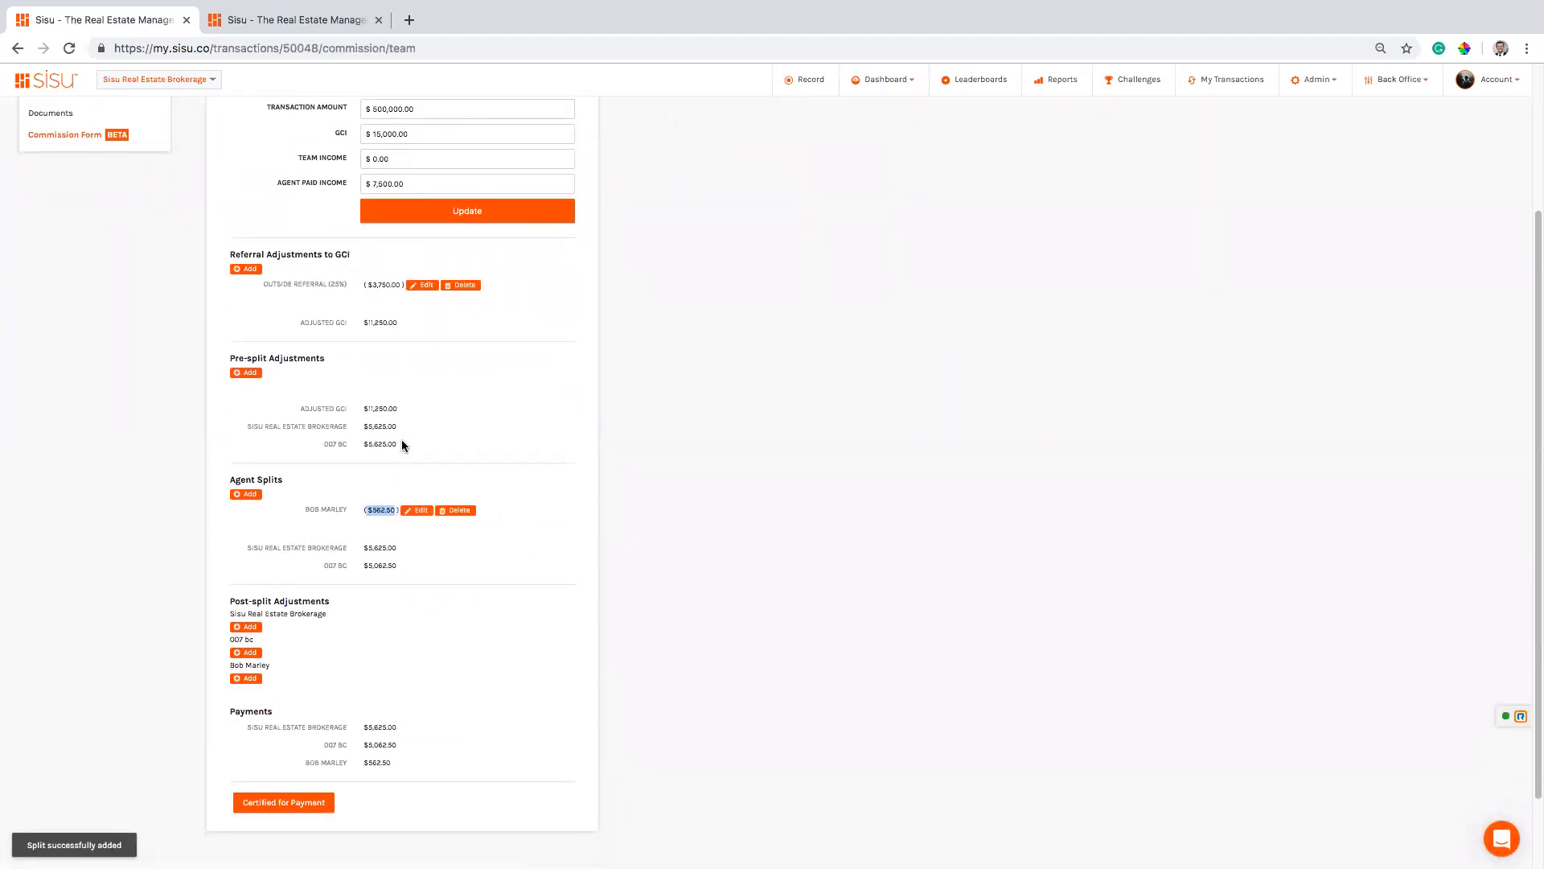
drag(397, 565, 359, 566)
click(475, 569)
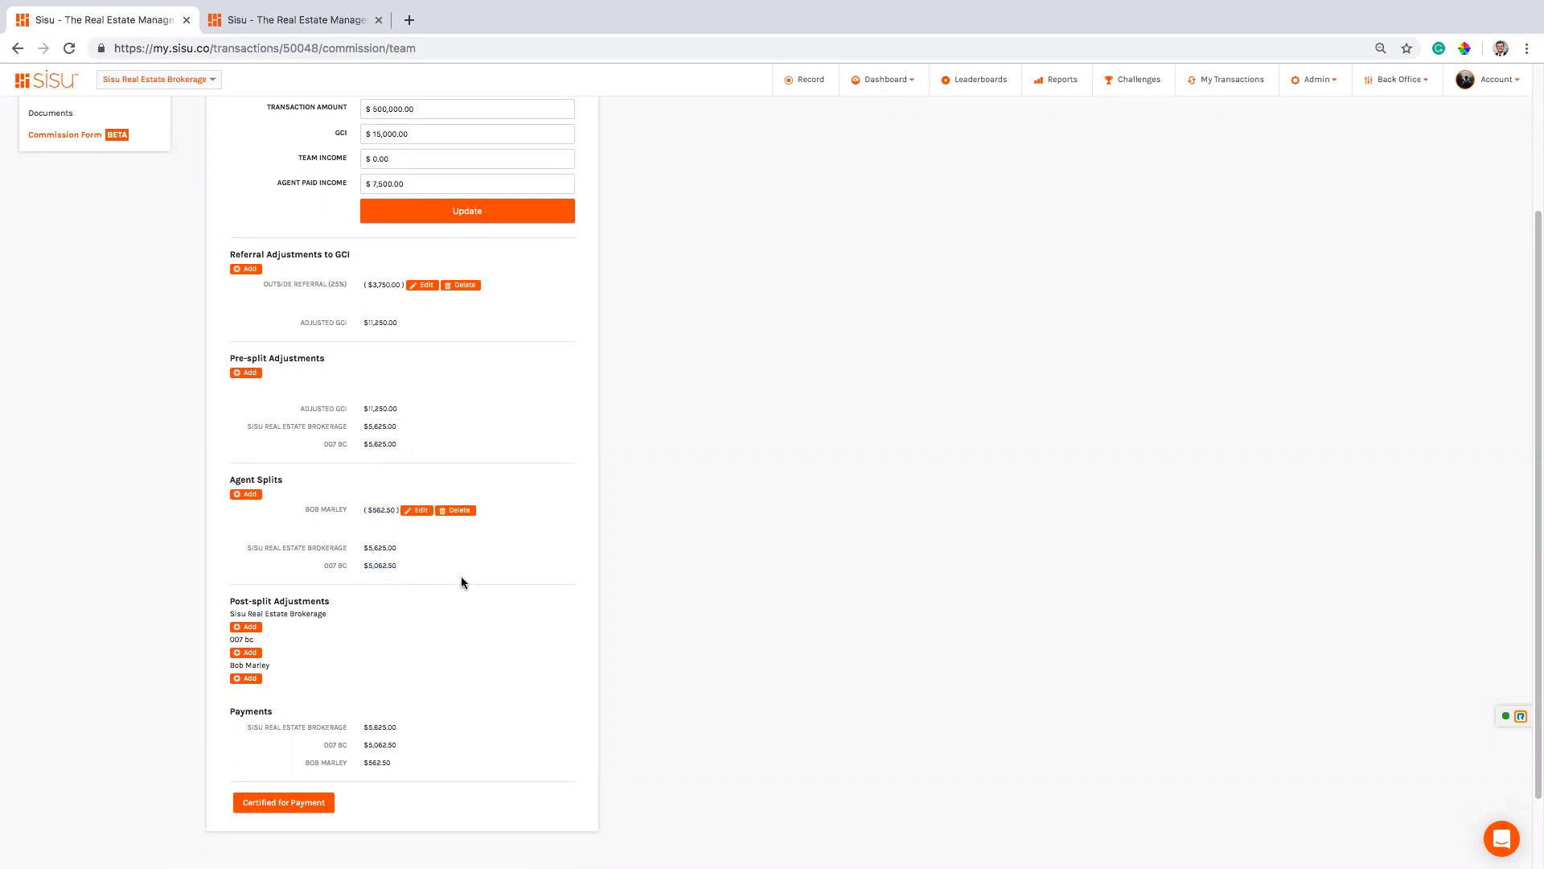
Add a post-split adjustment to the brokerage with the category ISA Adjustments, deducting an amount of $562.50
scroll(461, 576, down, 1)
click(246, 594)
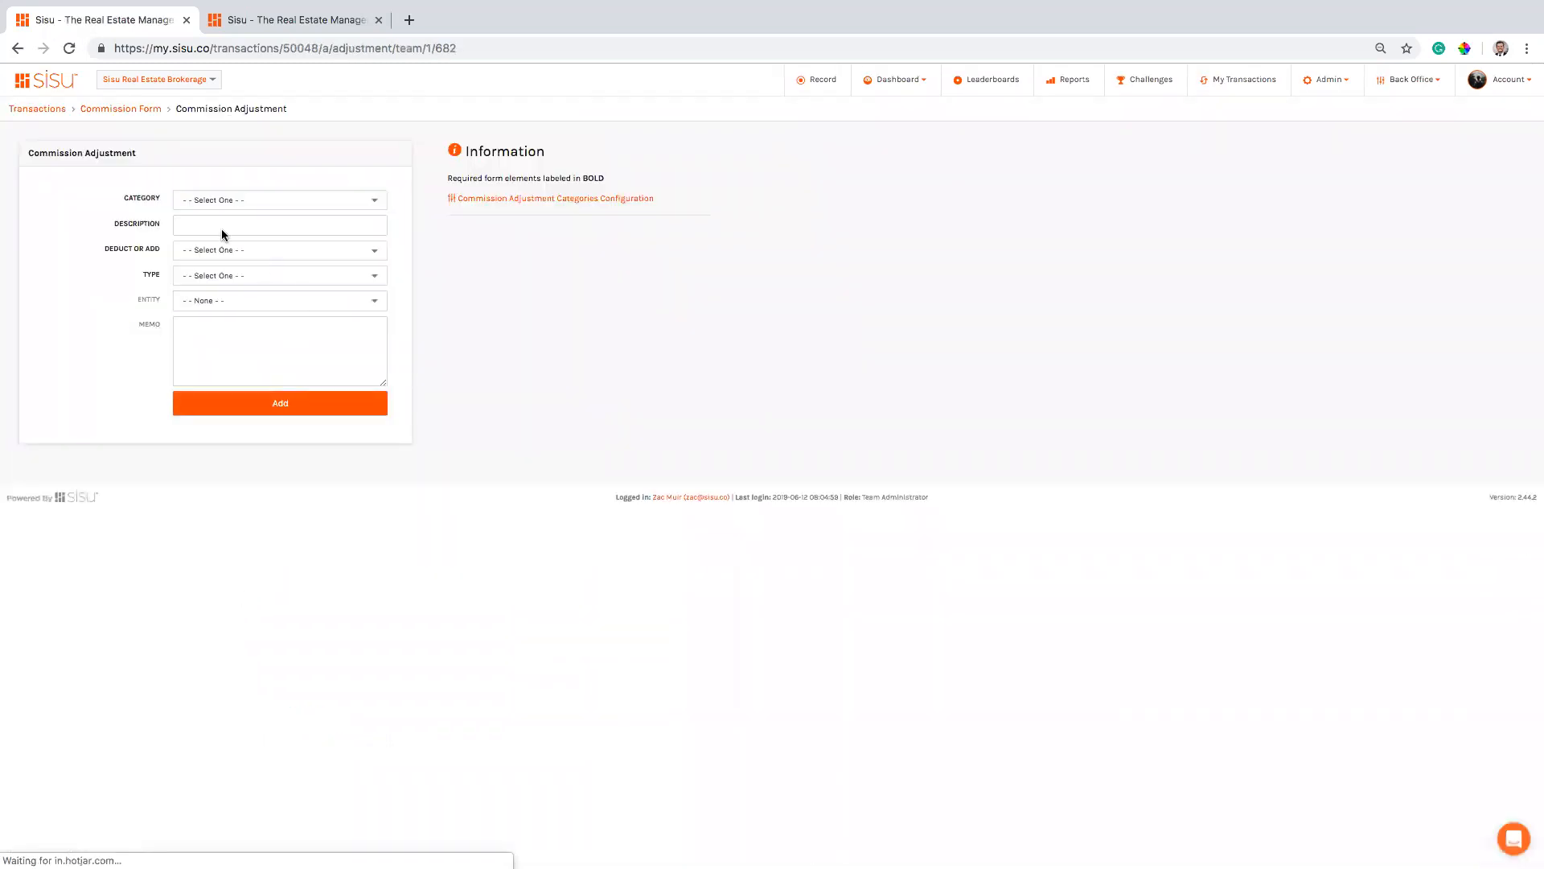
click(241, 200)
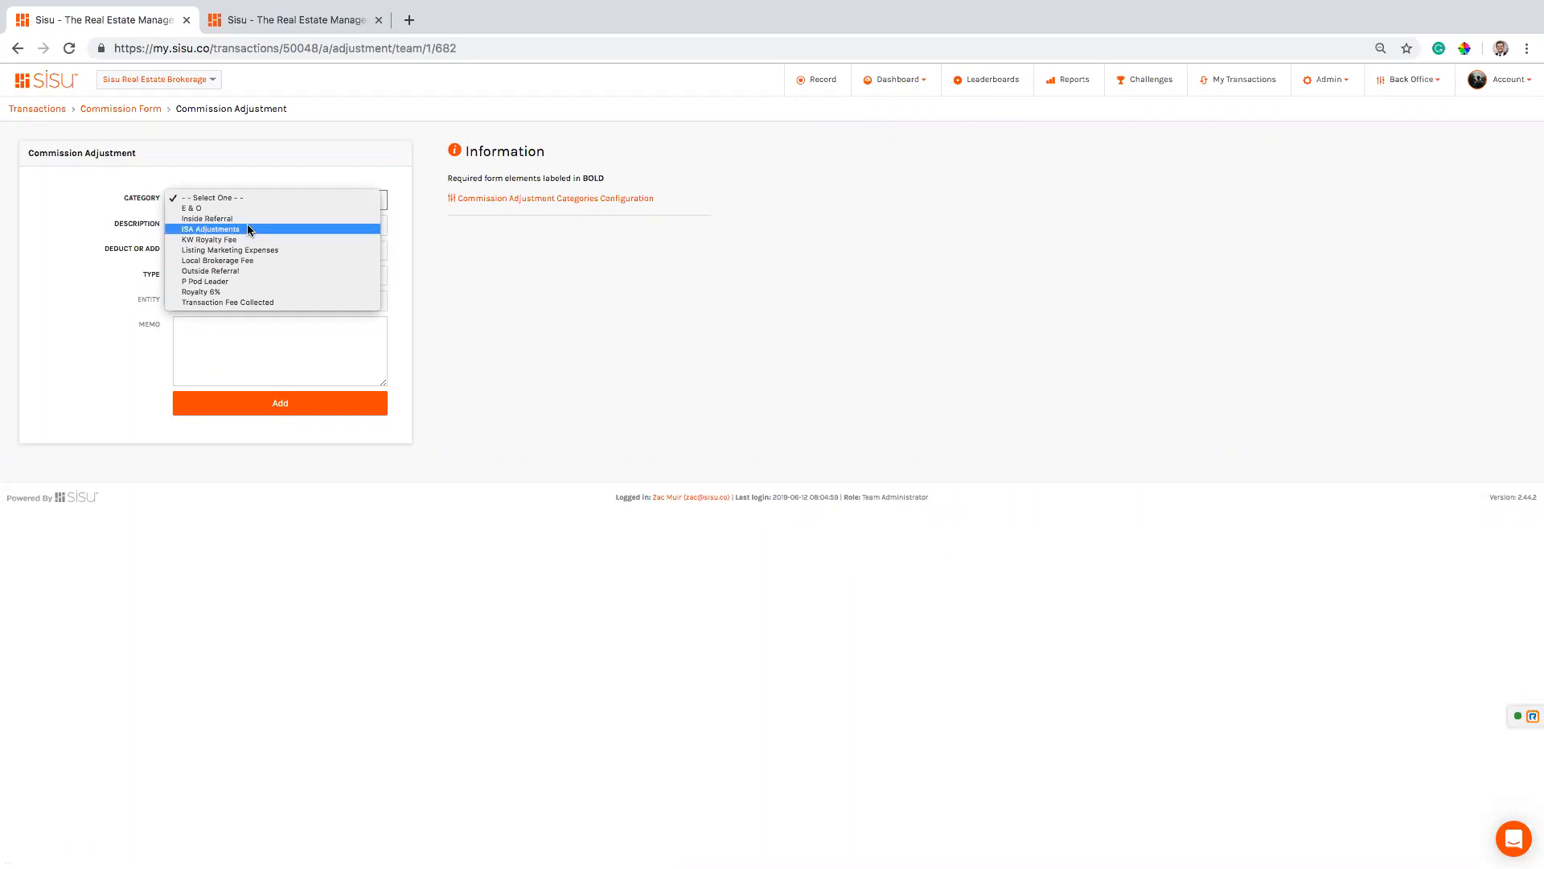
click(248, 230)
click(226, 251)
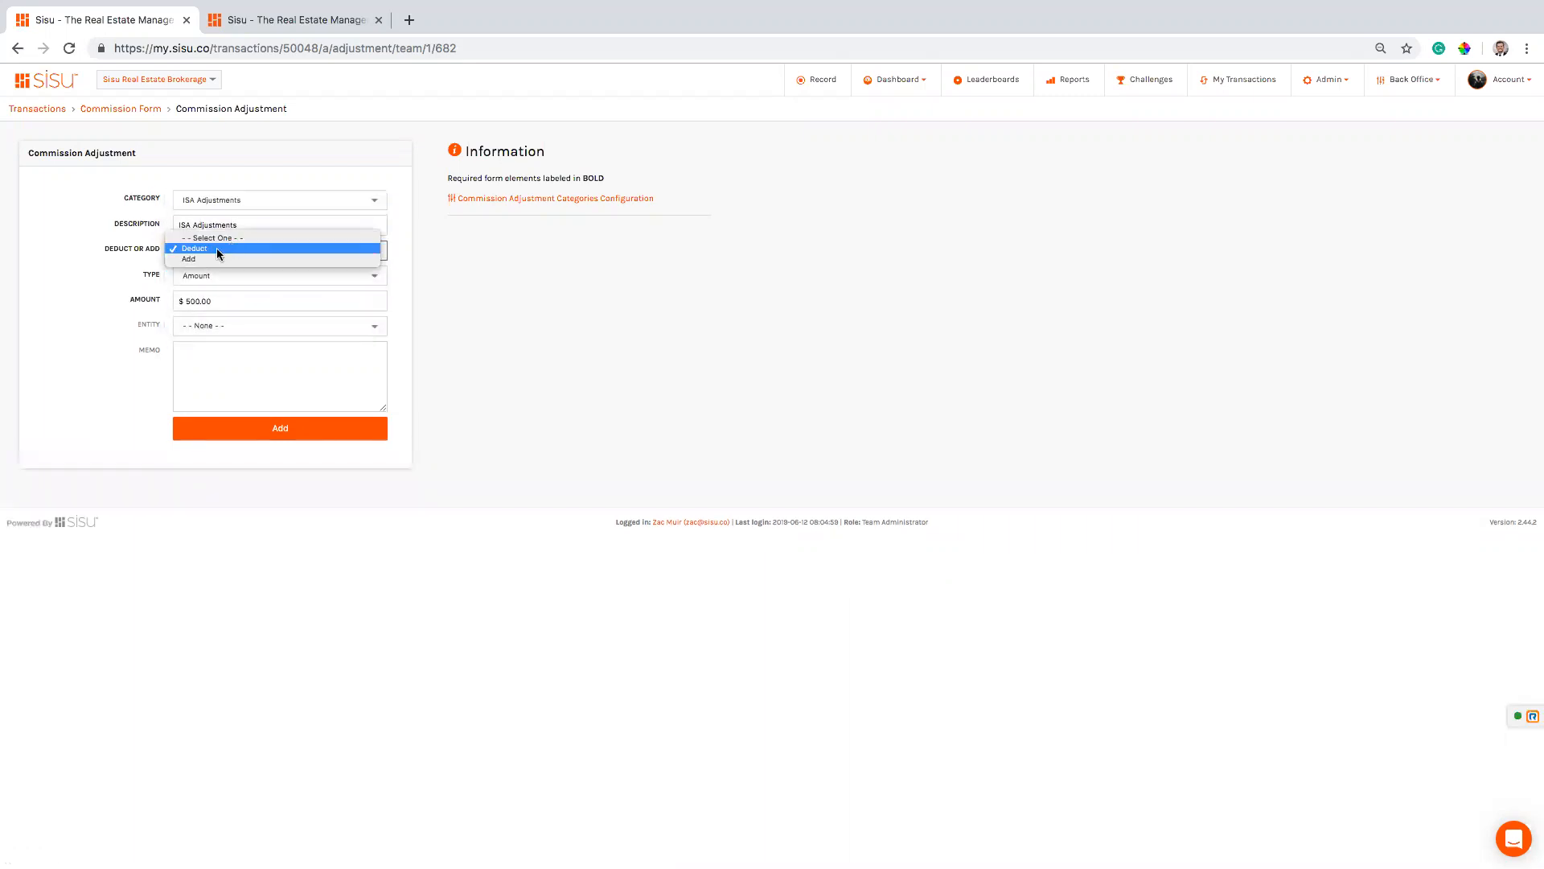
click(219, 248)
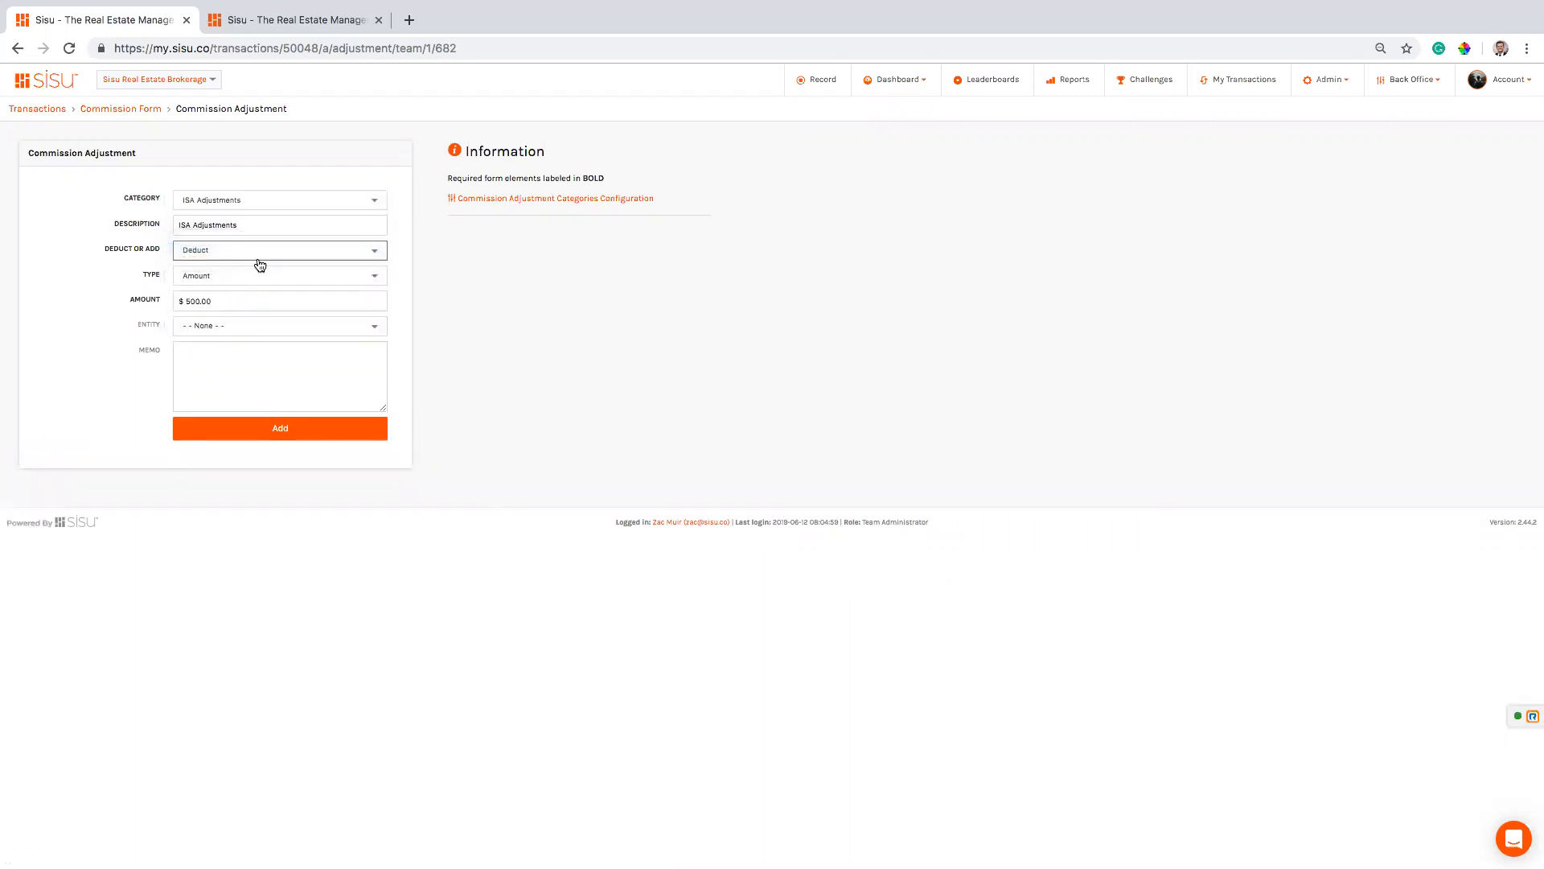
click(221, 299)
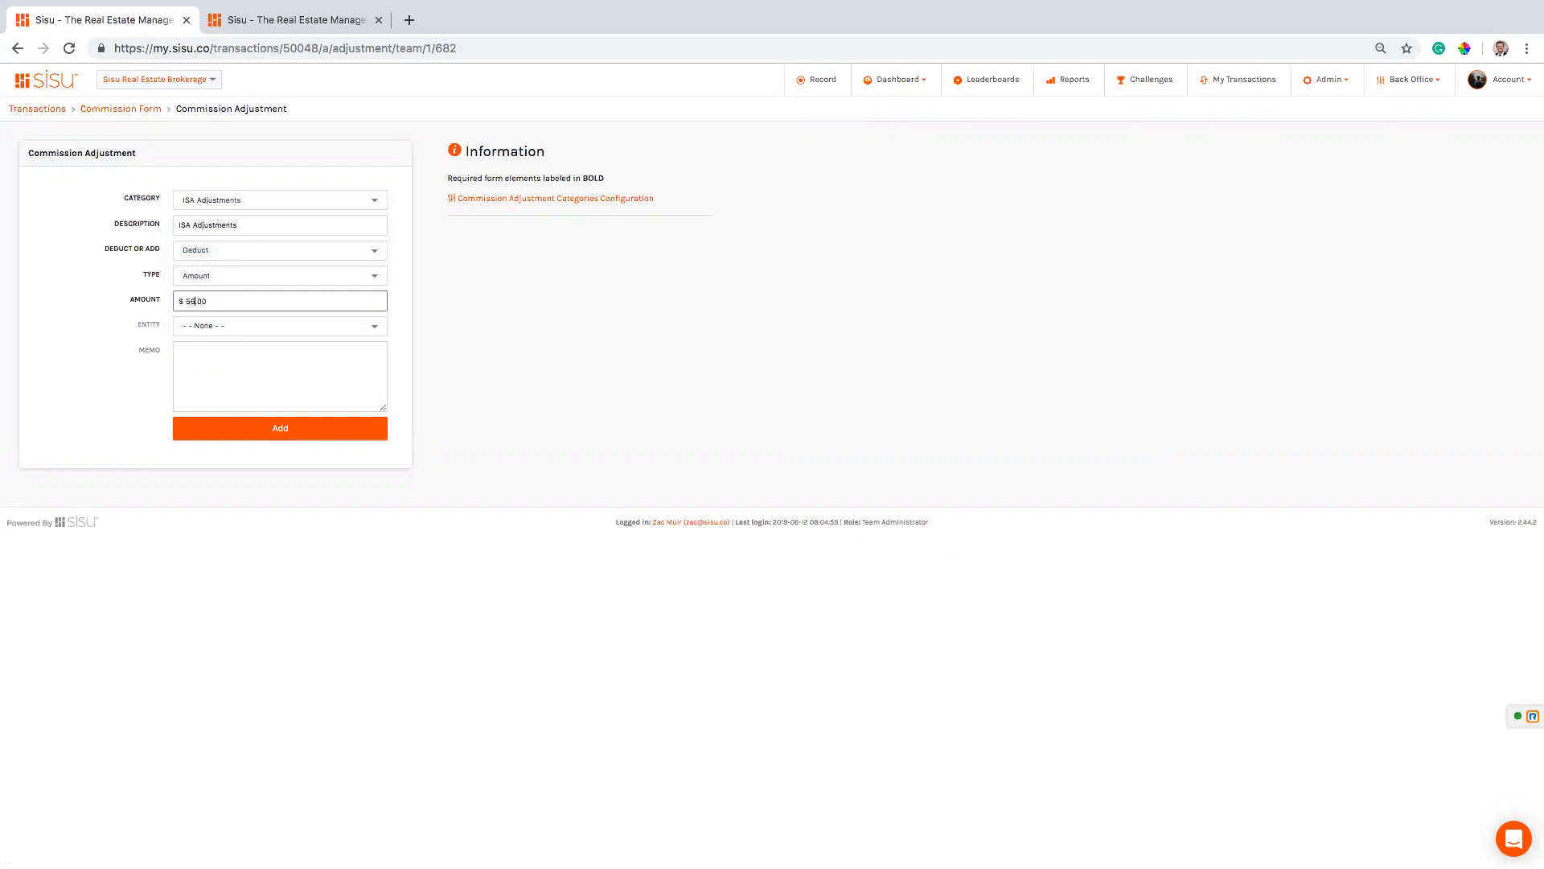
click(250, 425)
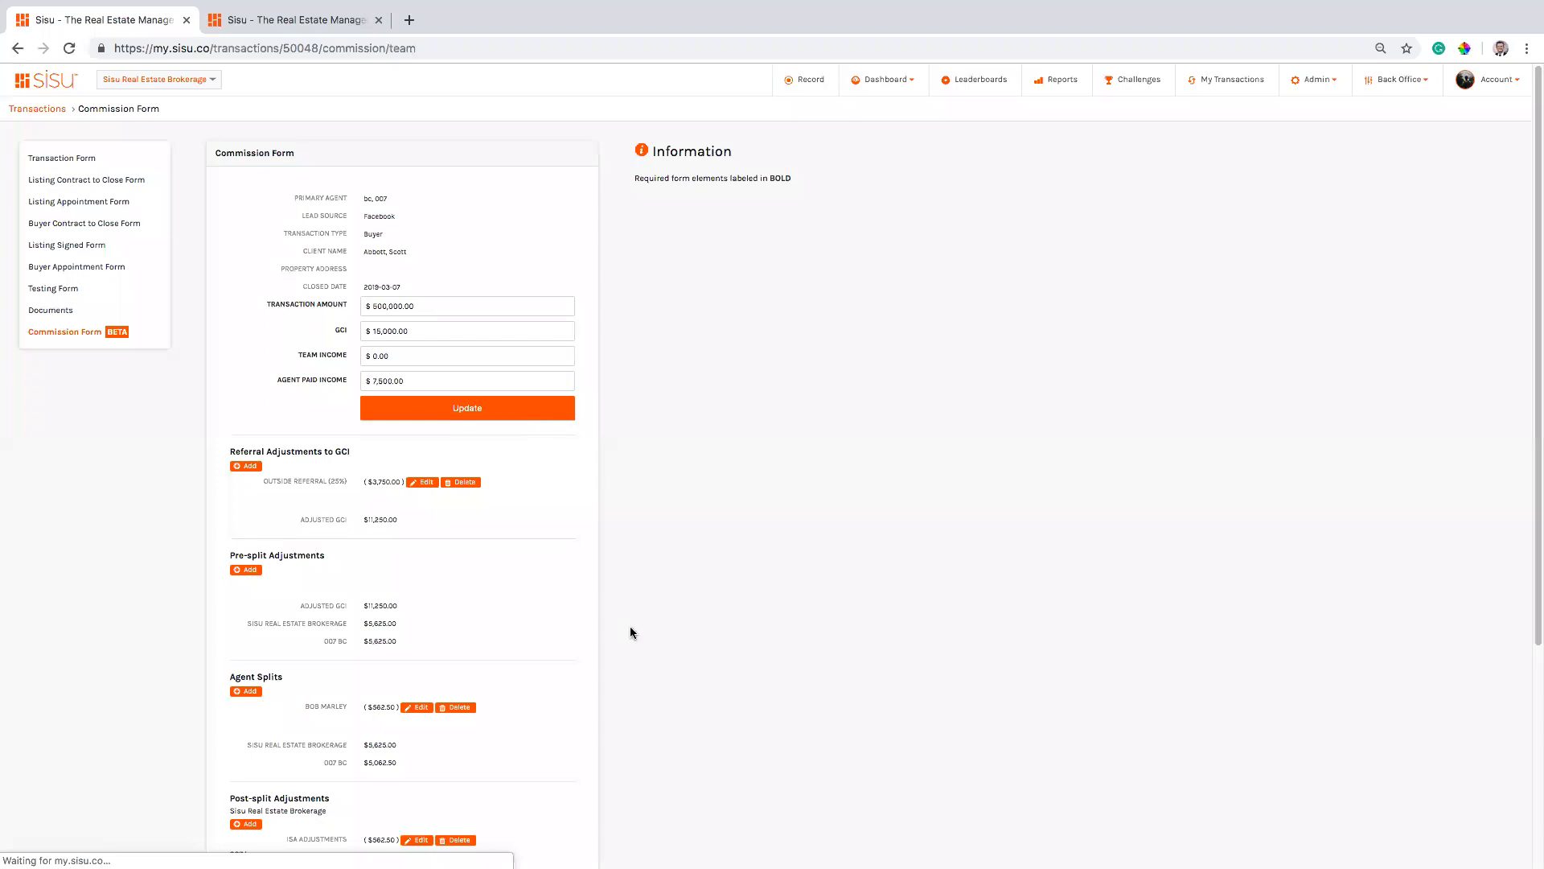
Review the brokerage's new ISA adjustment in the post-split section of the commission form
scroll(533, 650, down, 4)
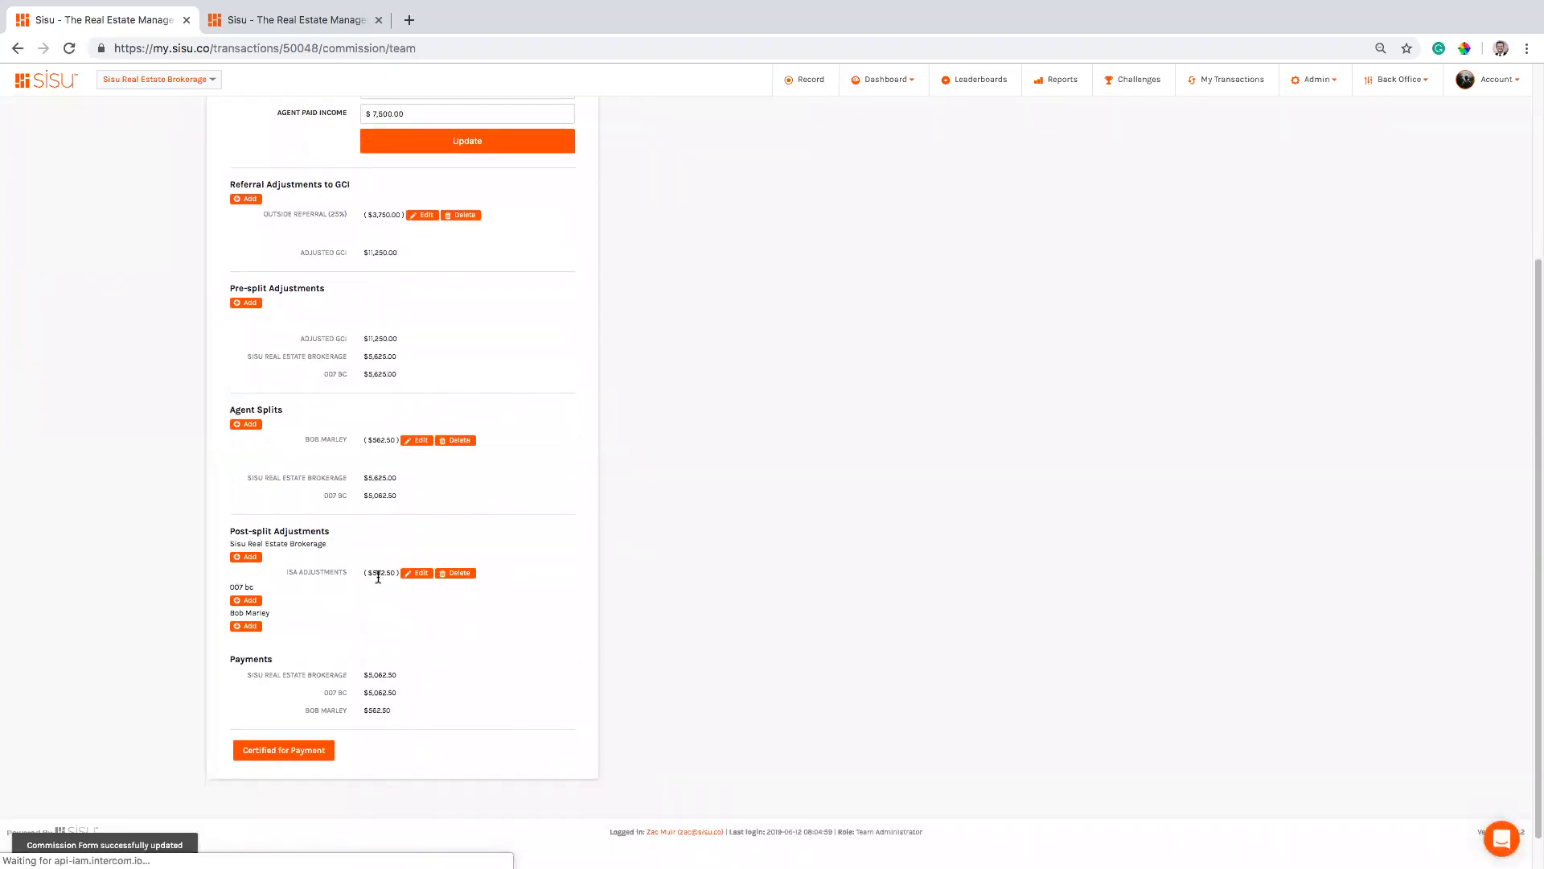
drag(368, 572, 396, 573)
click(562, 607)
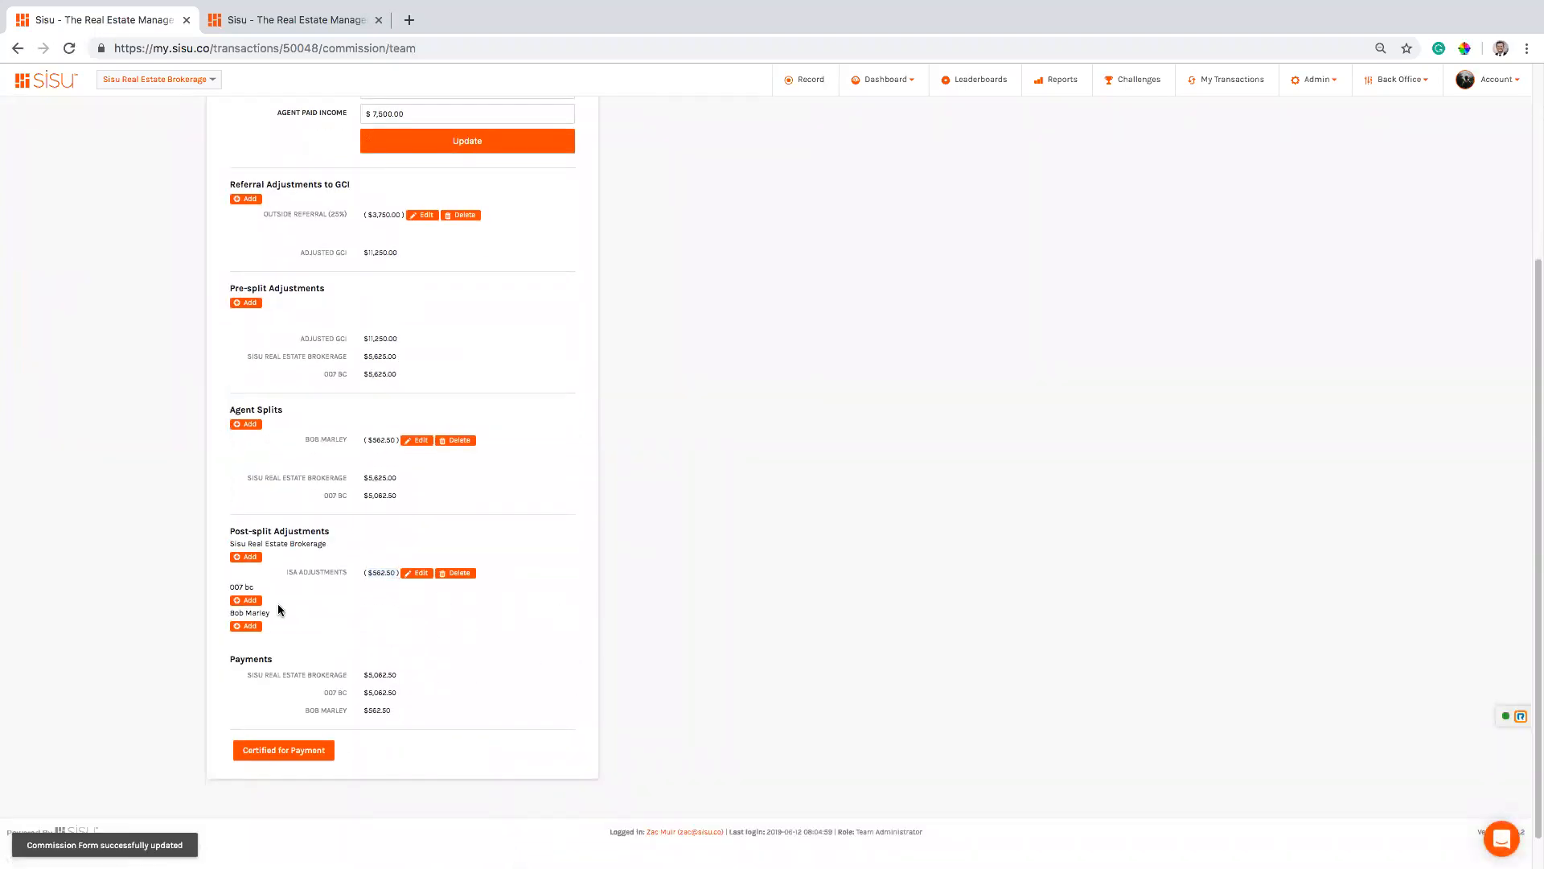
Add a post-split ISA Adjustments deduction of $562.50 for the primary agent
click(247, 599)
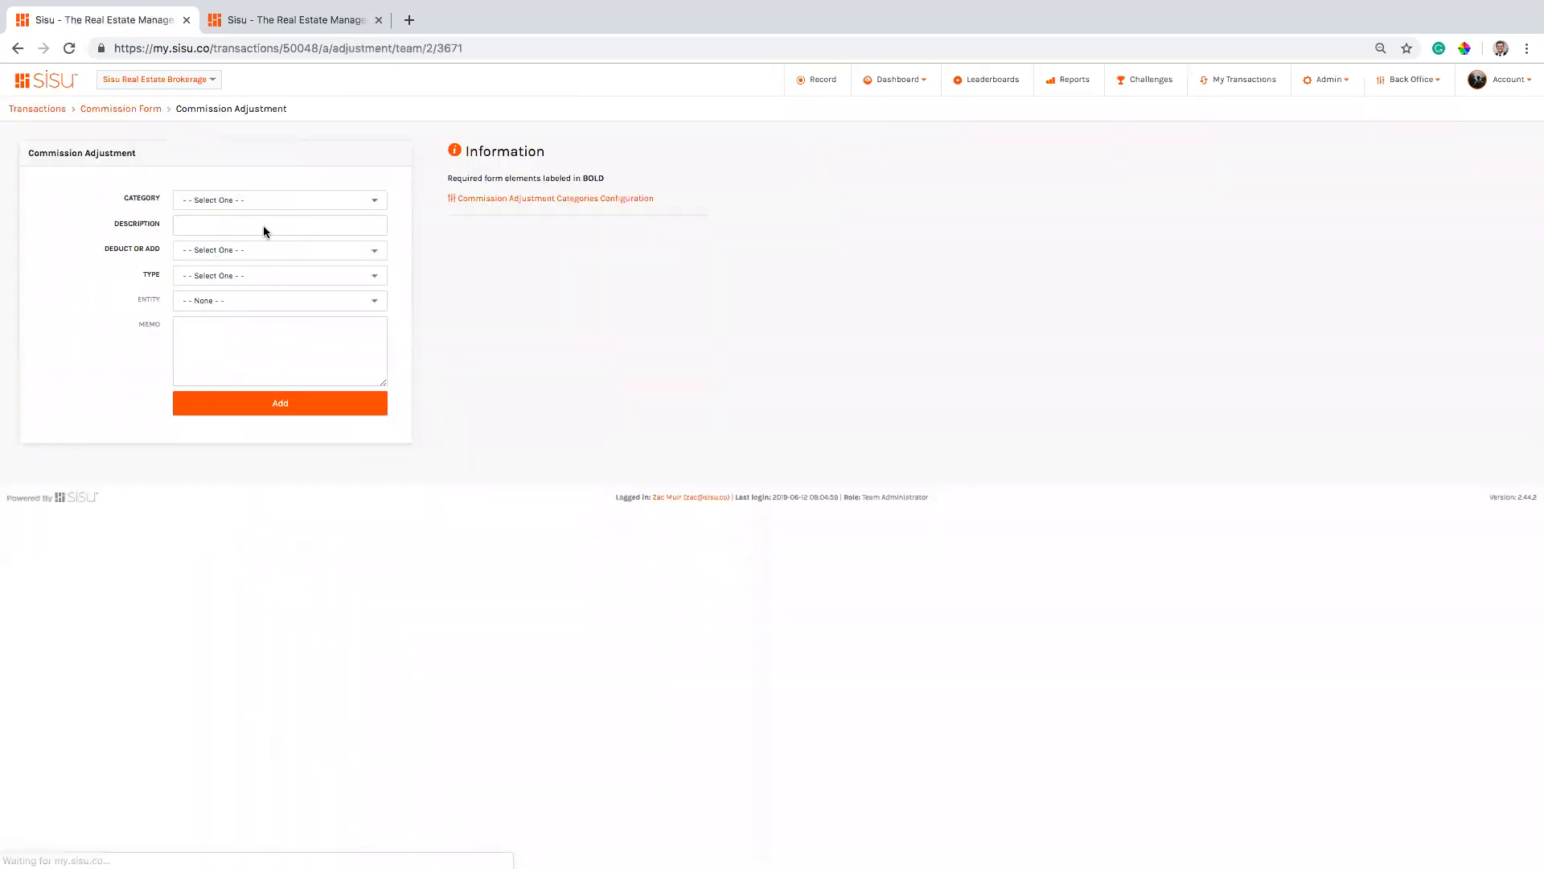
click(238, 200)
click(232, 231)
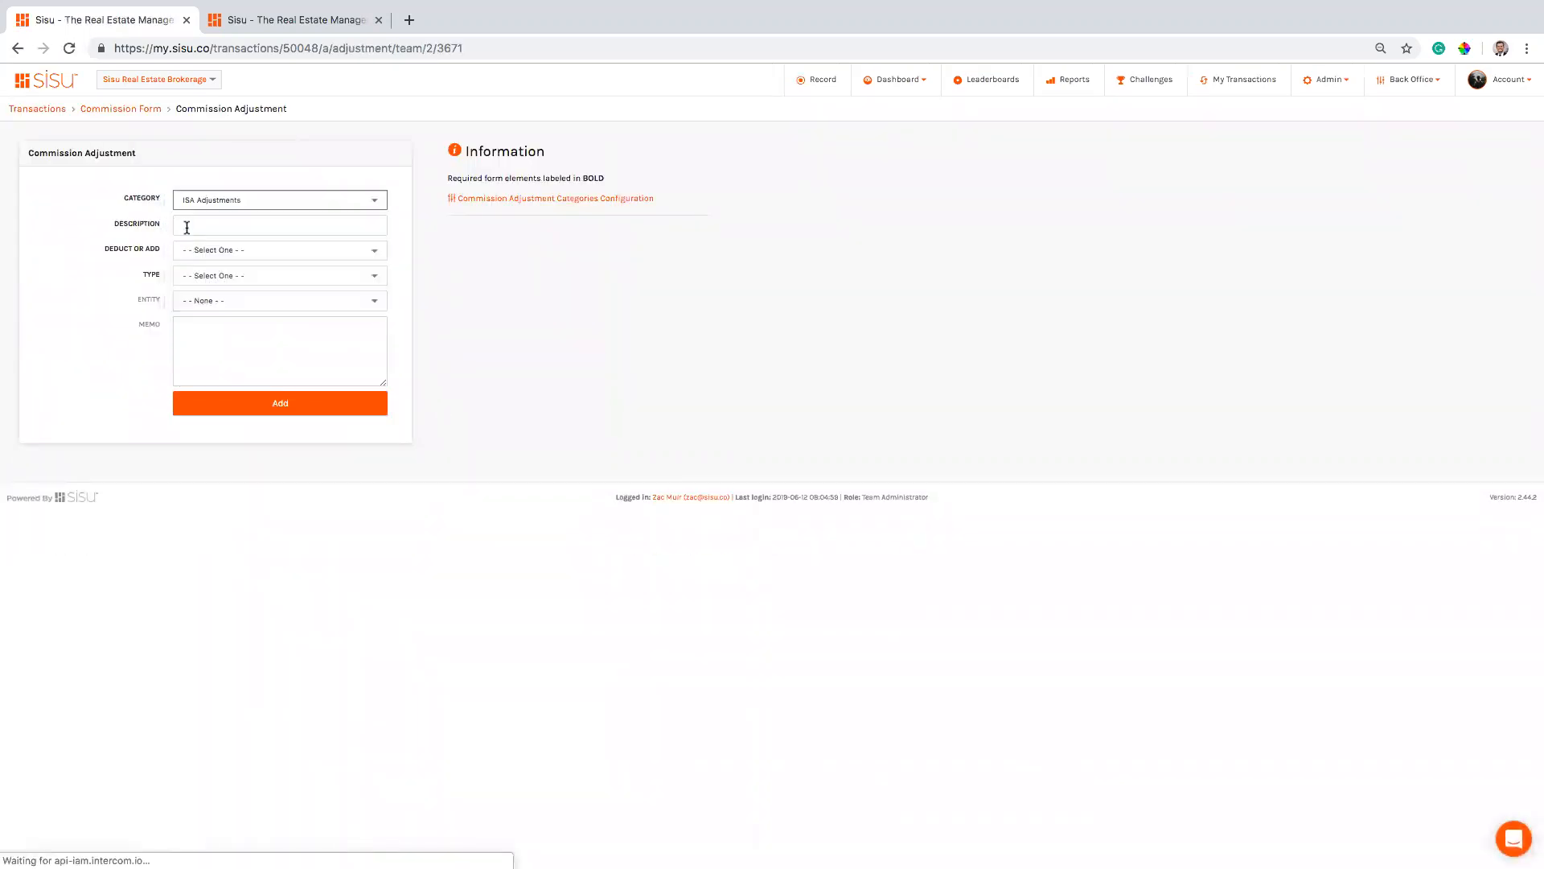
click(211, 303)
text(56)
click(235, 428)
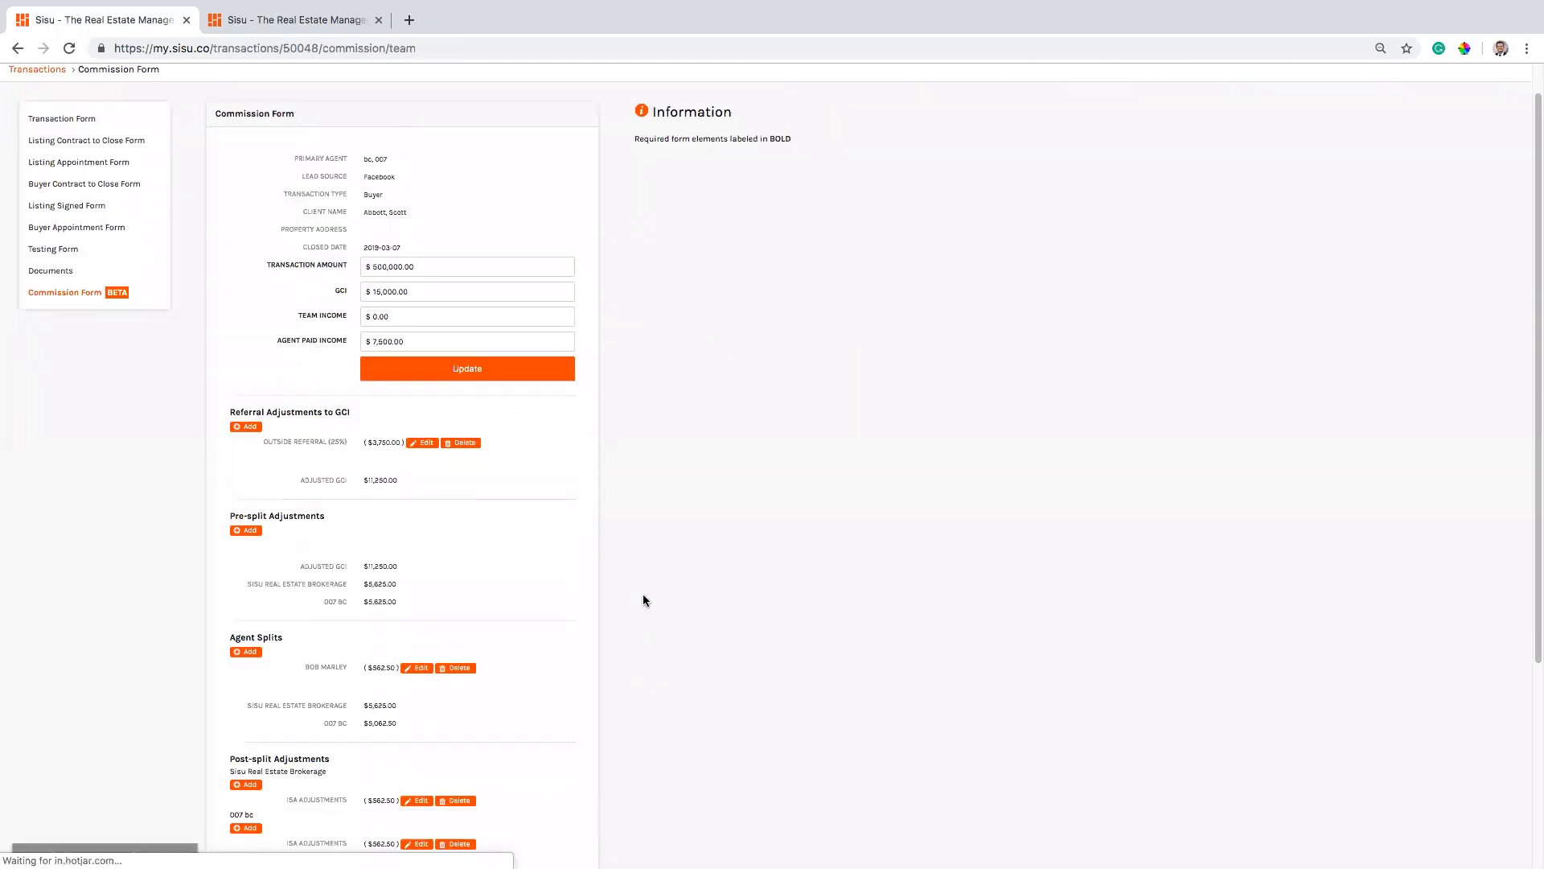
Compare the ISA's agent split with the post-split adjustments on the commission form
scroll(523, 591, down, 3)
drag(306, 534, 394, 537)
click(688, 667)
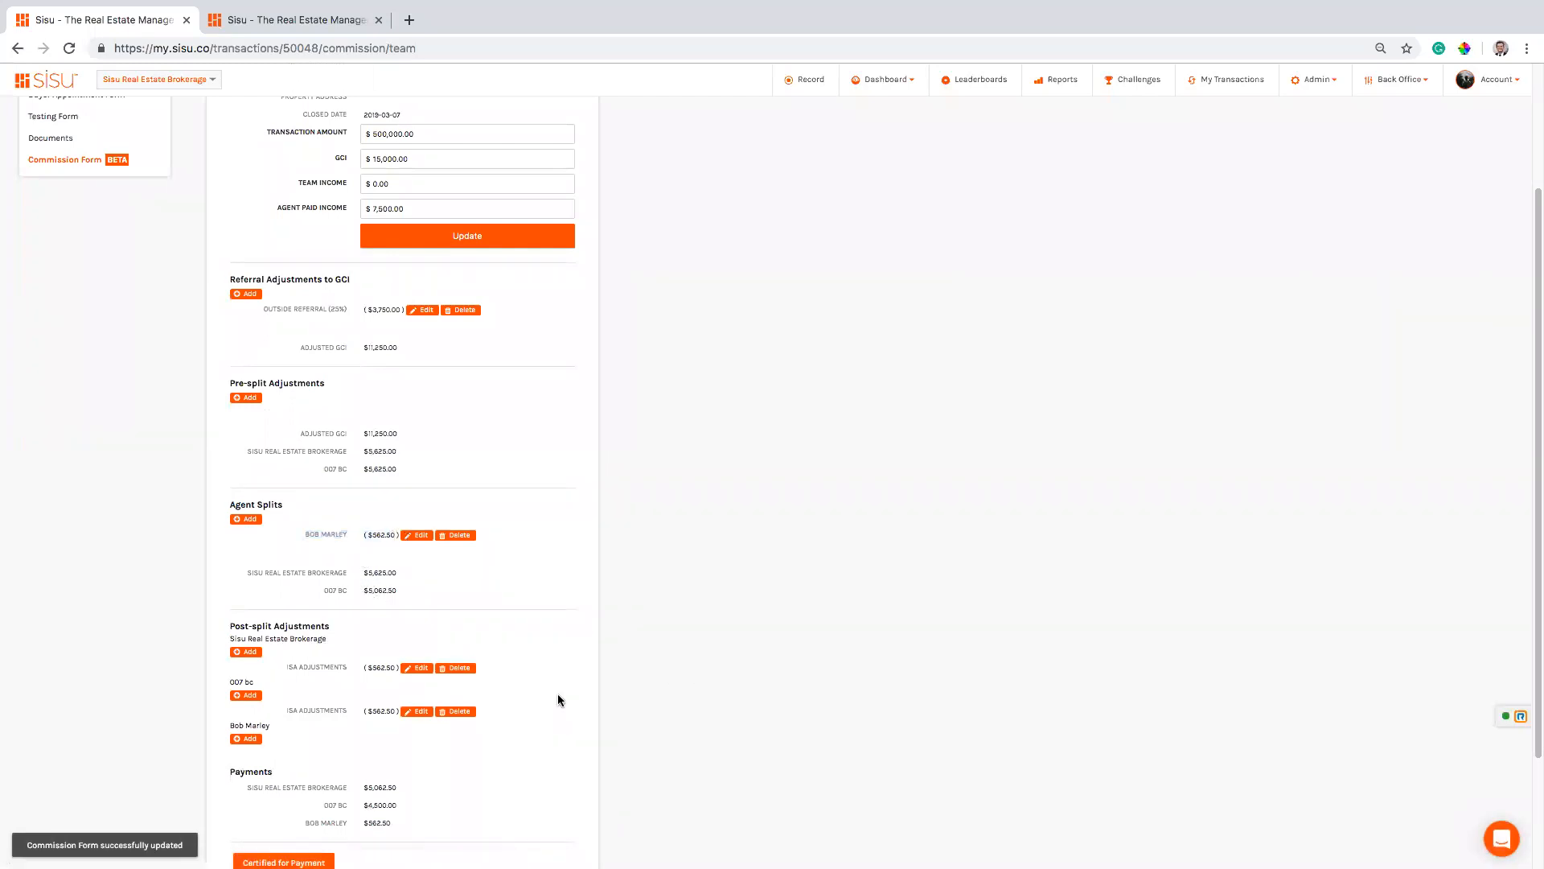
Change the primary agent's post-split ISA adjustment from Deduct to Add and update it
scroll(547, 675, down, 2)
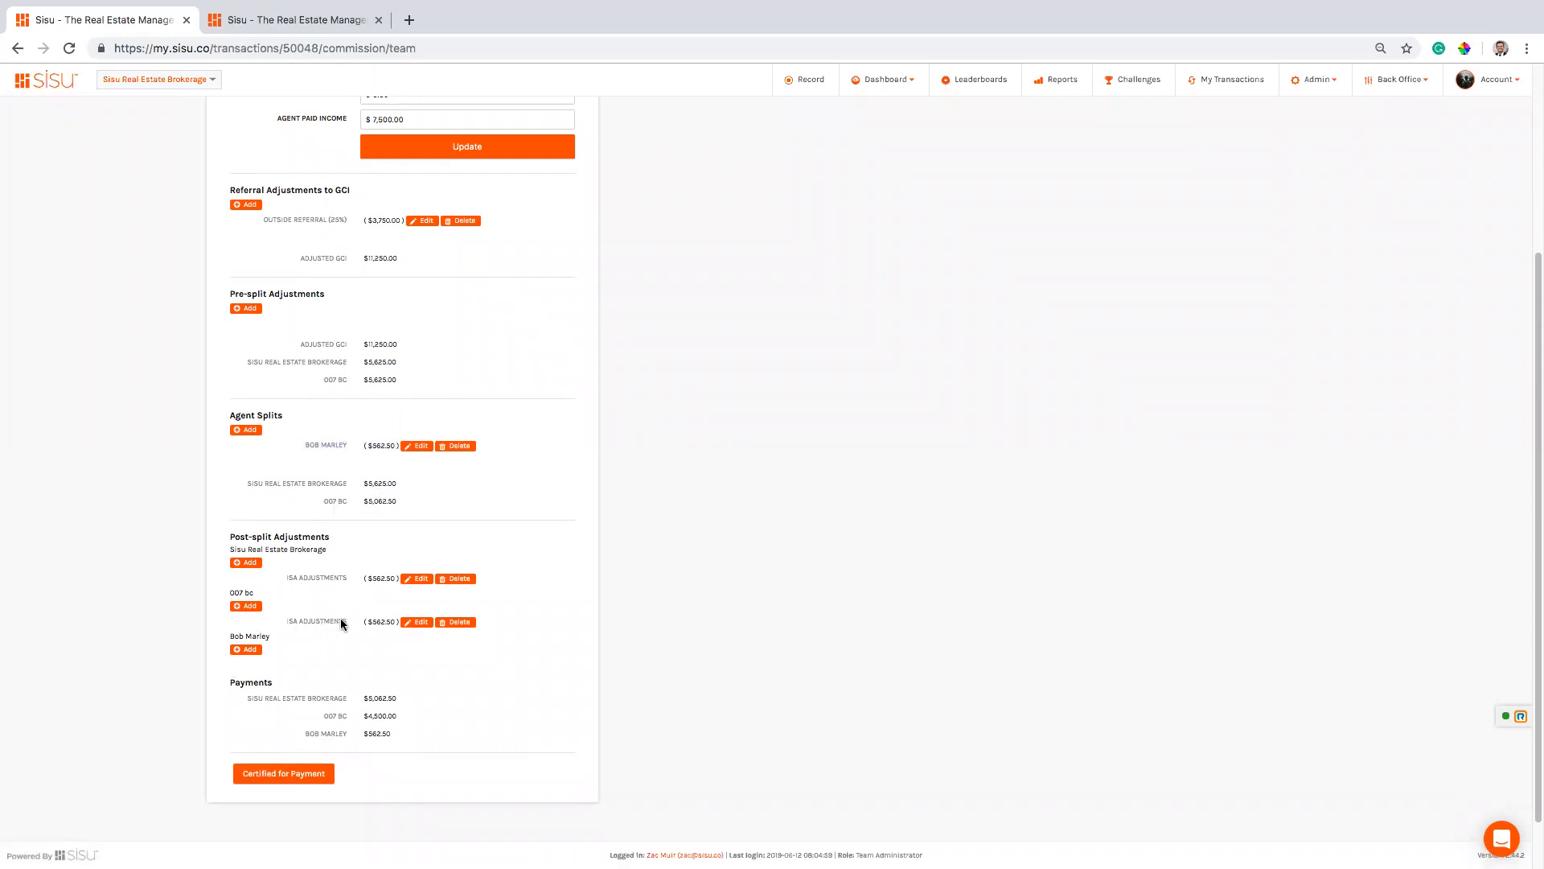
click(418, 623)
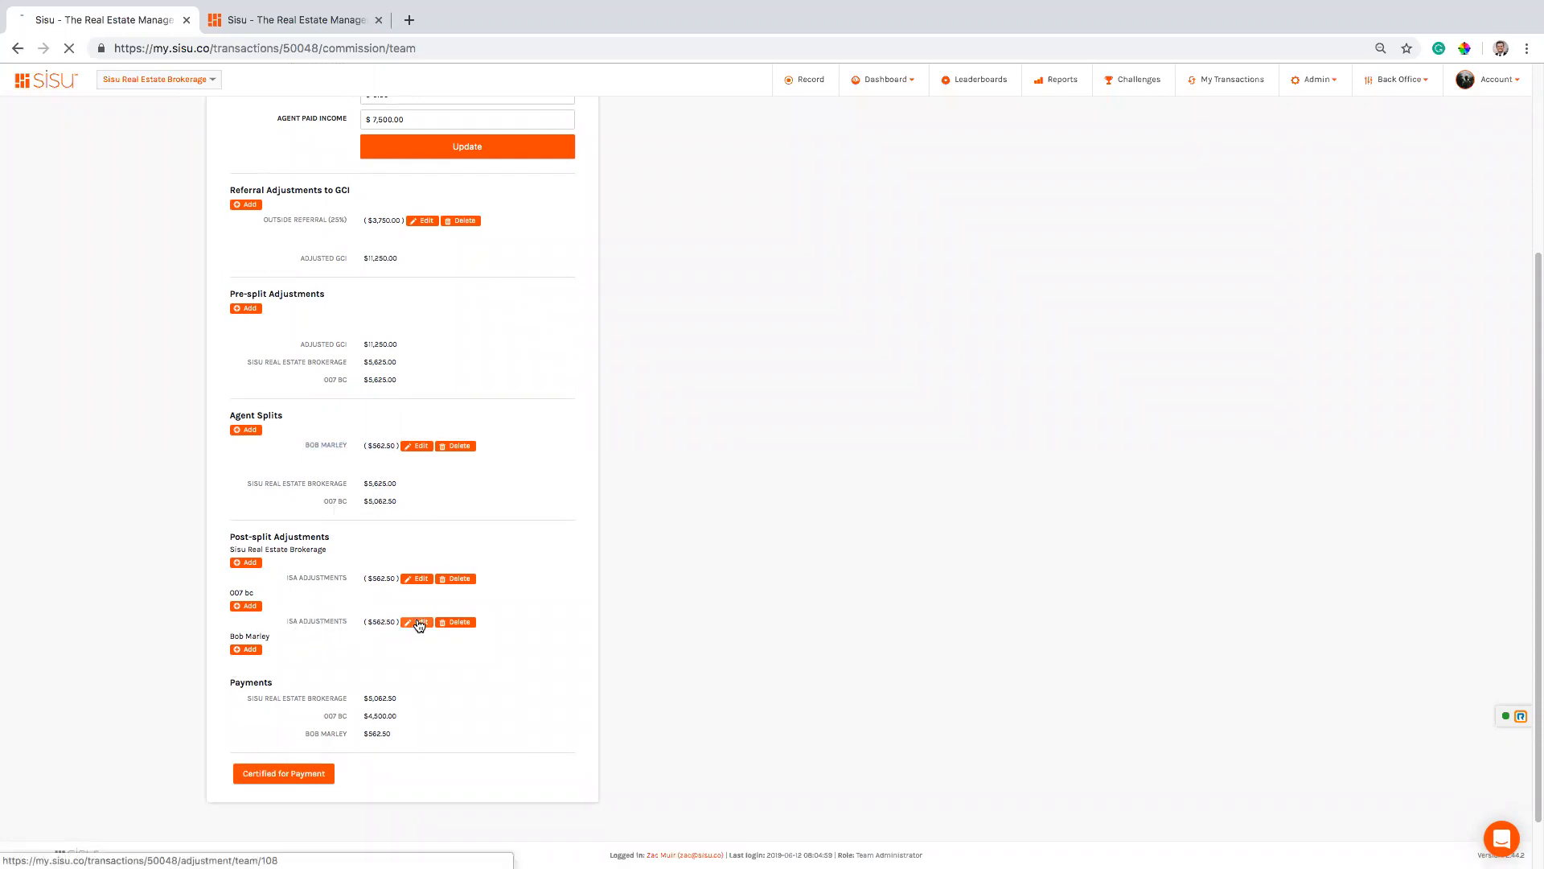
click(353, 252)
click(322, 261)
click(293, 429)
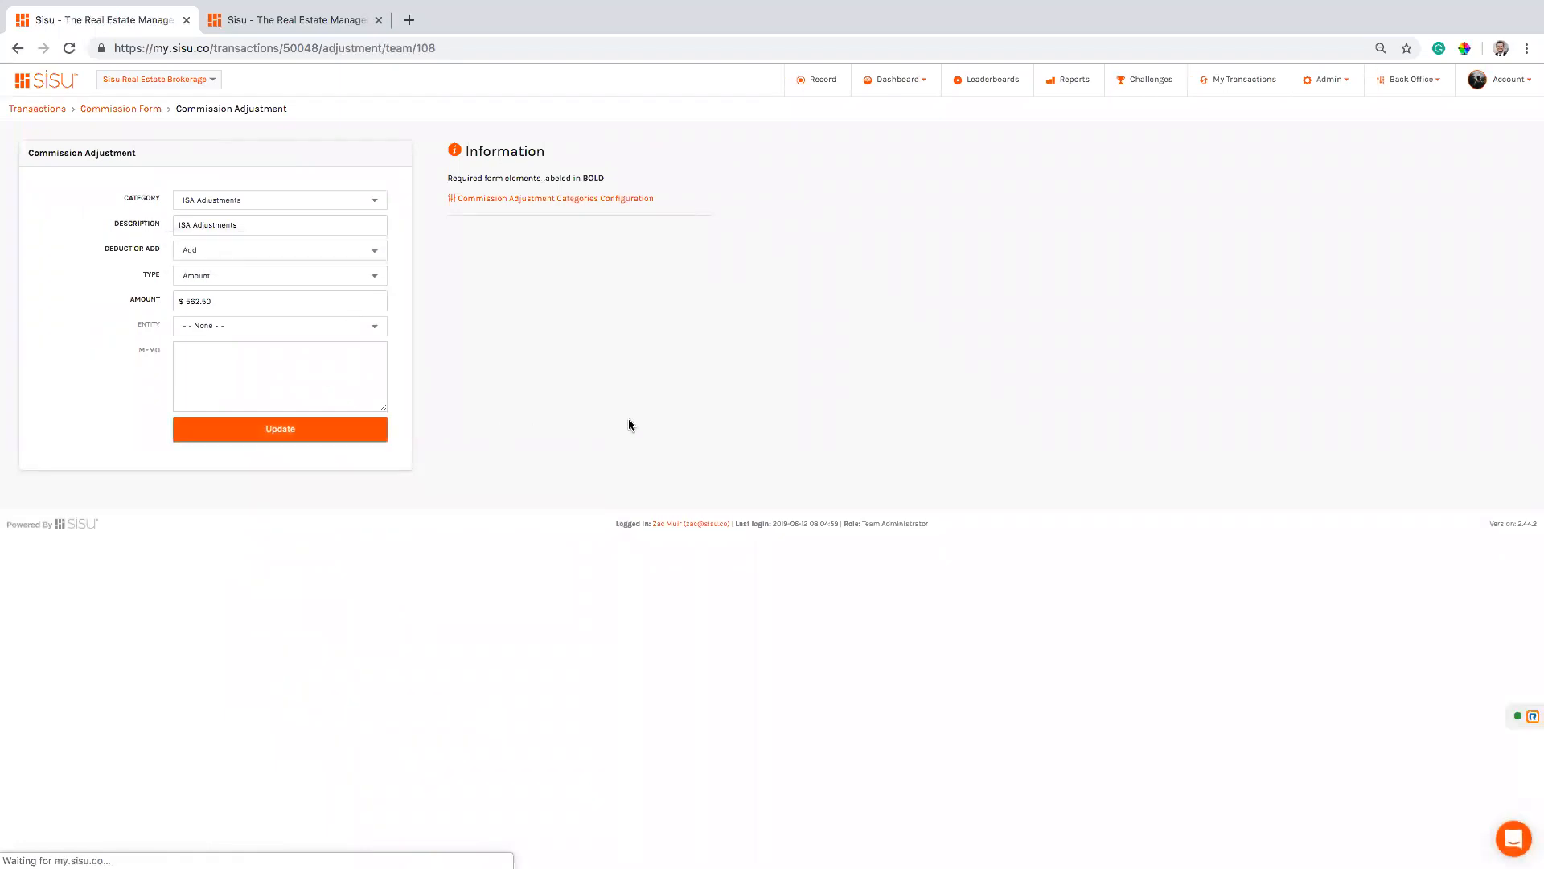
Check the final payments for the brokerage and the primary agent
scroll(539, 775, down, 5)
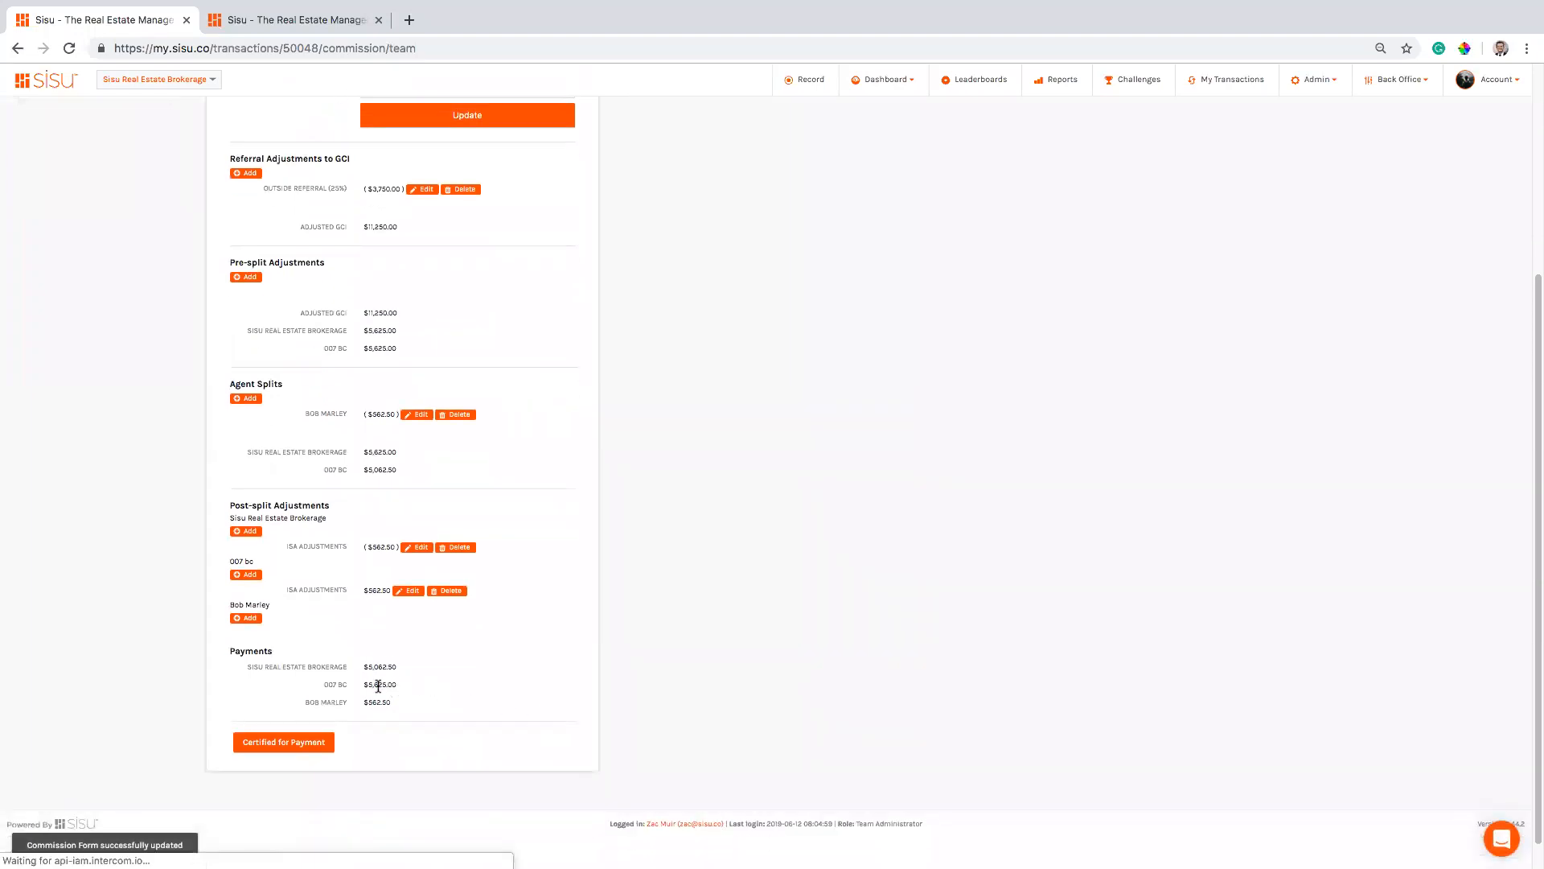
drag(402, 665, 362, 666)
double_click(381, 684)
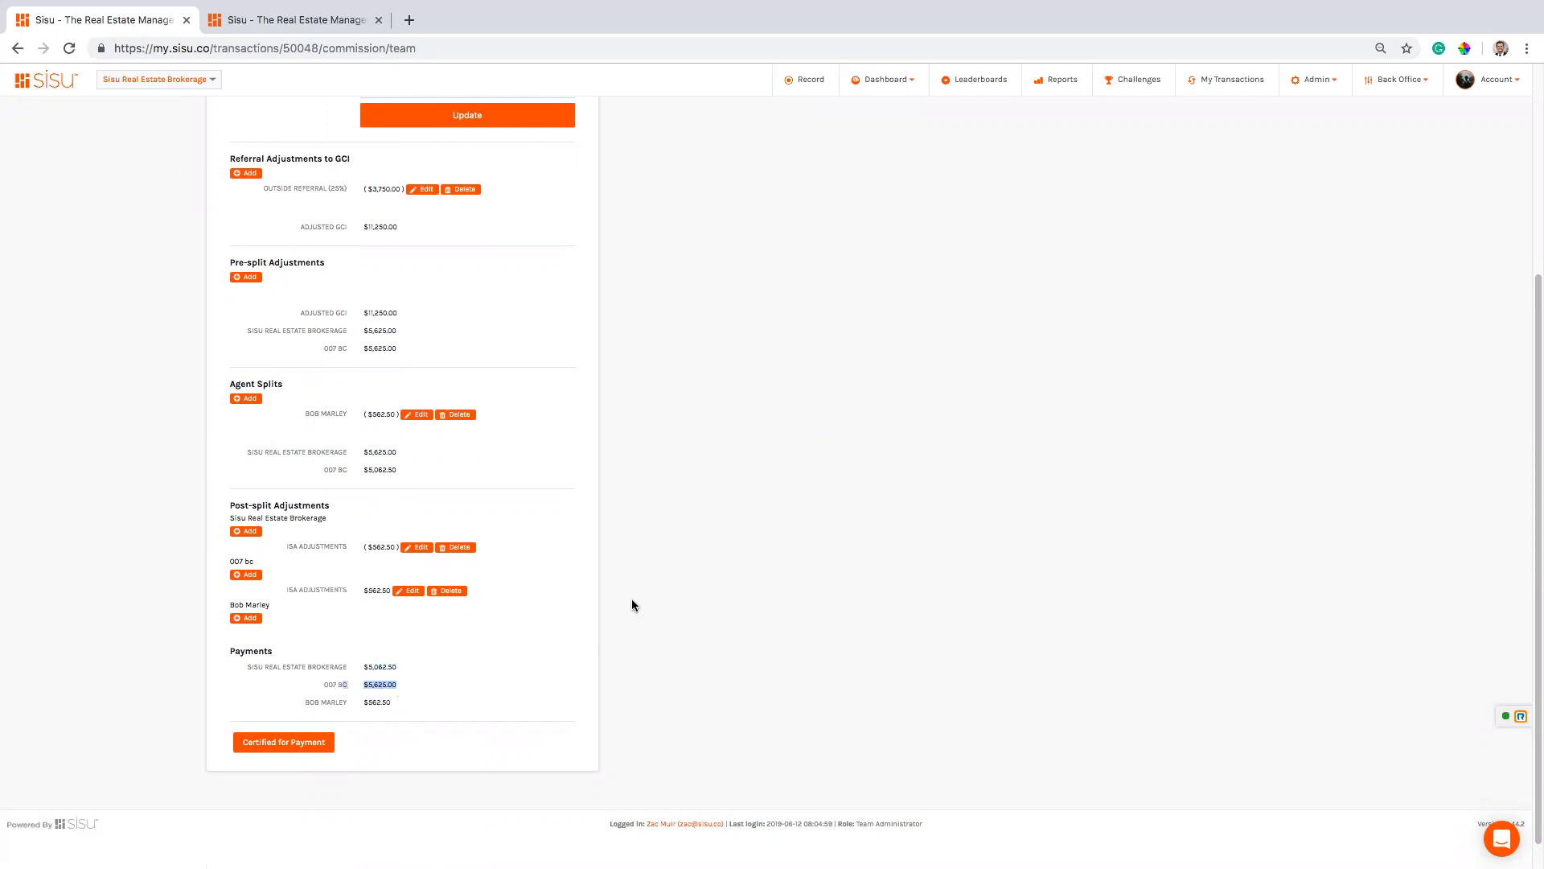
Look at the support chat's option for starting a conversation, and close the chat
scroll(687, 584, up, 4)
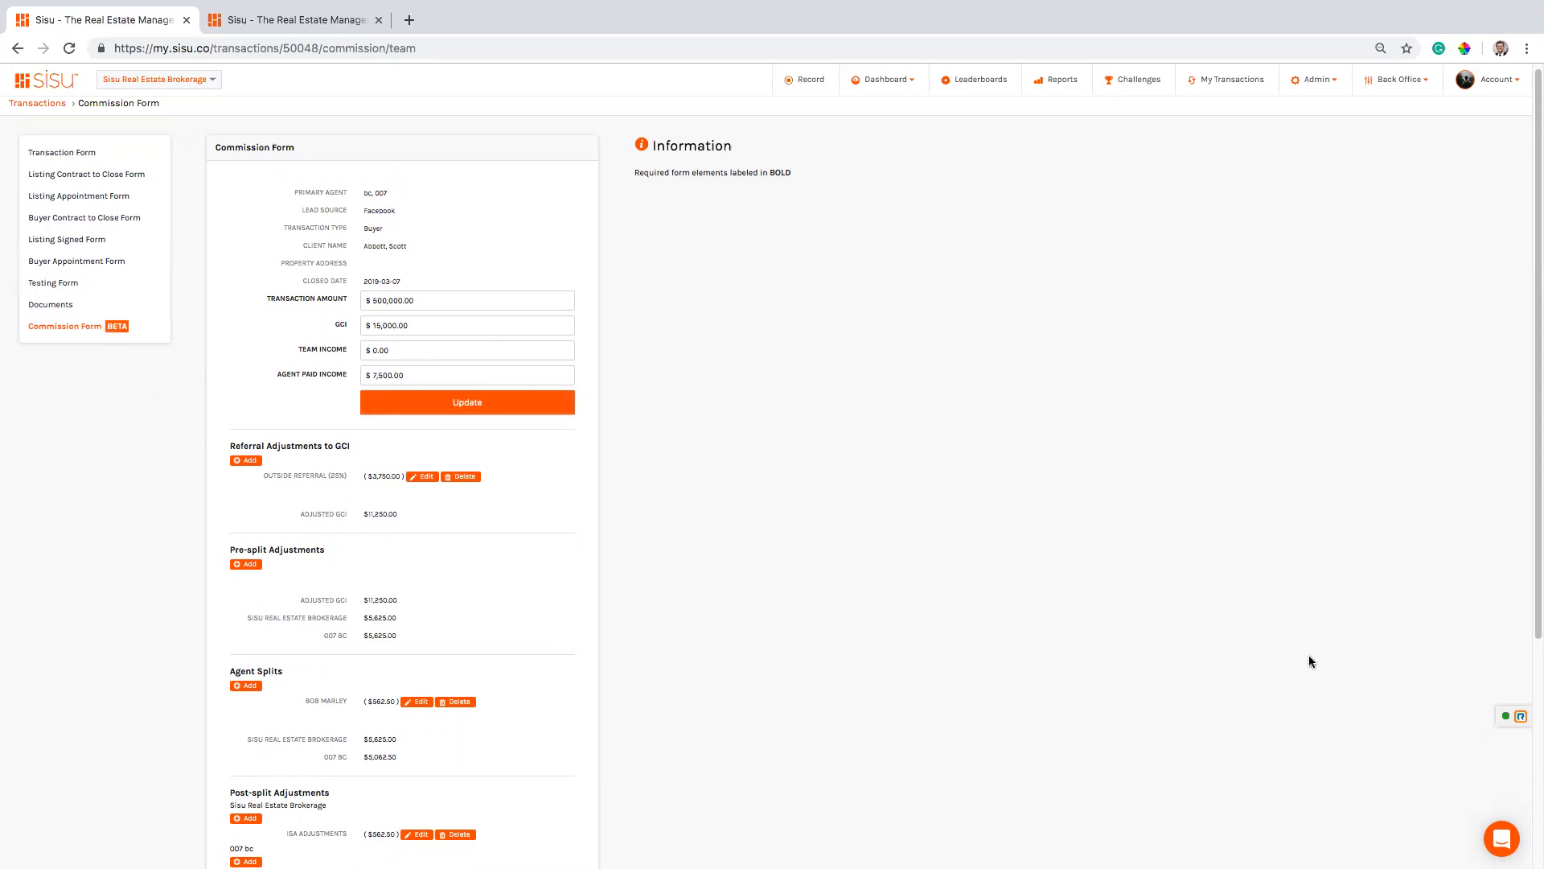
click(1501, 839)
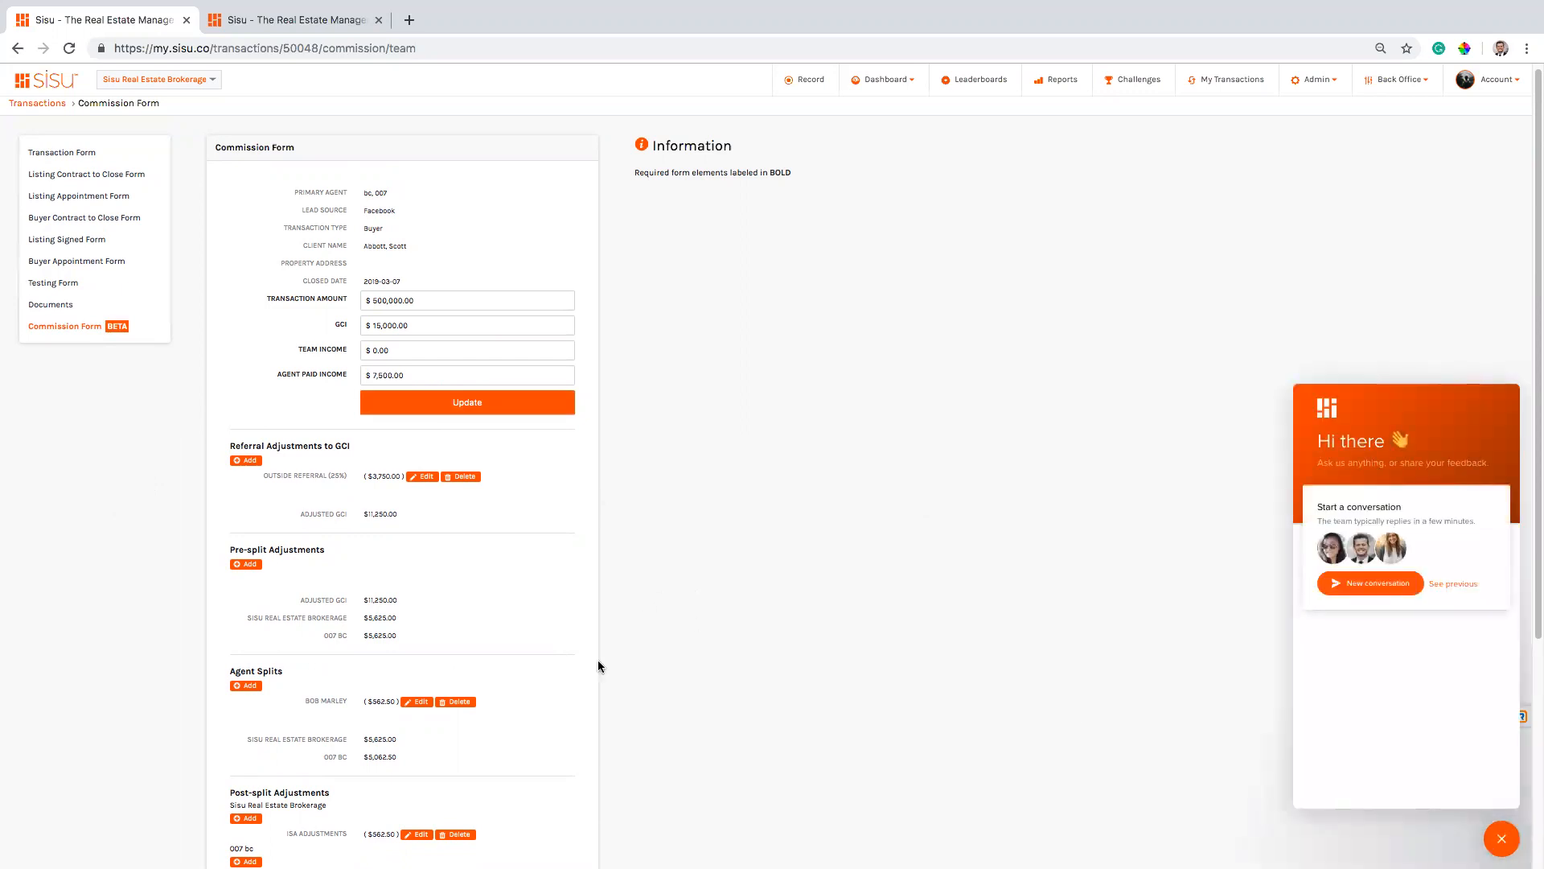
scroll(597, 666, down, 4)
click(1495, 830)
Mark the commission form as Certified for Payment and review the certification details below the payments
click(302, 712)
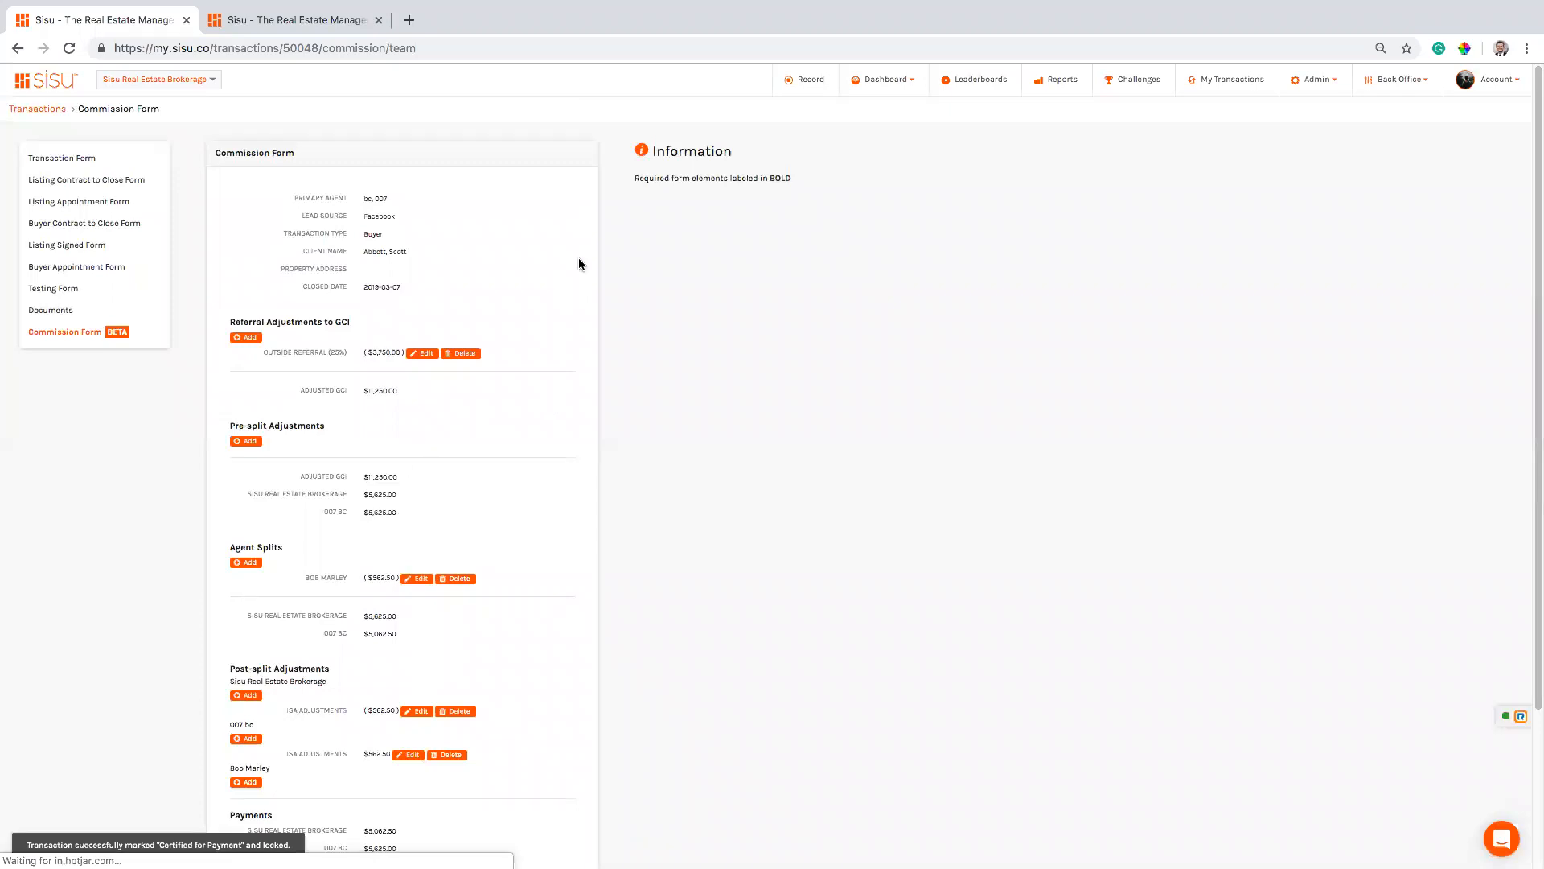
scroll(415, 522, down, 3)
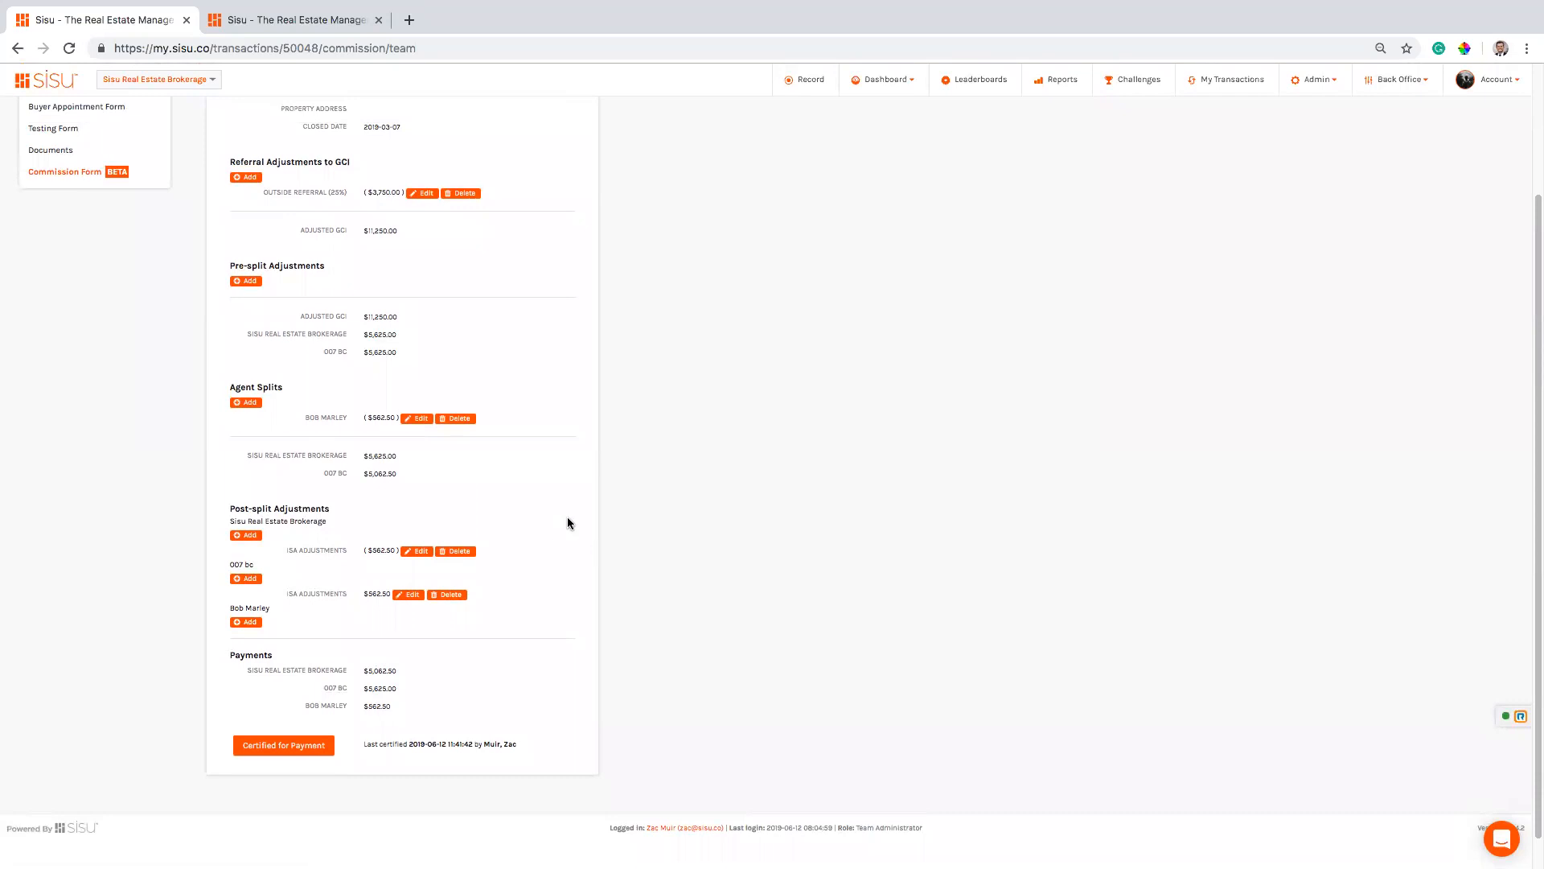
scroll(565, 520, up, 2)
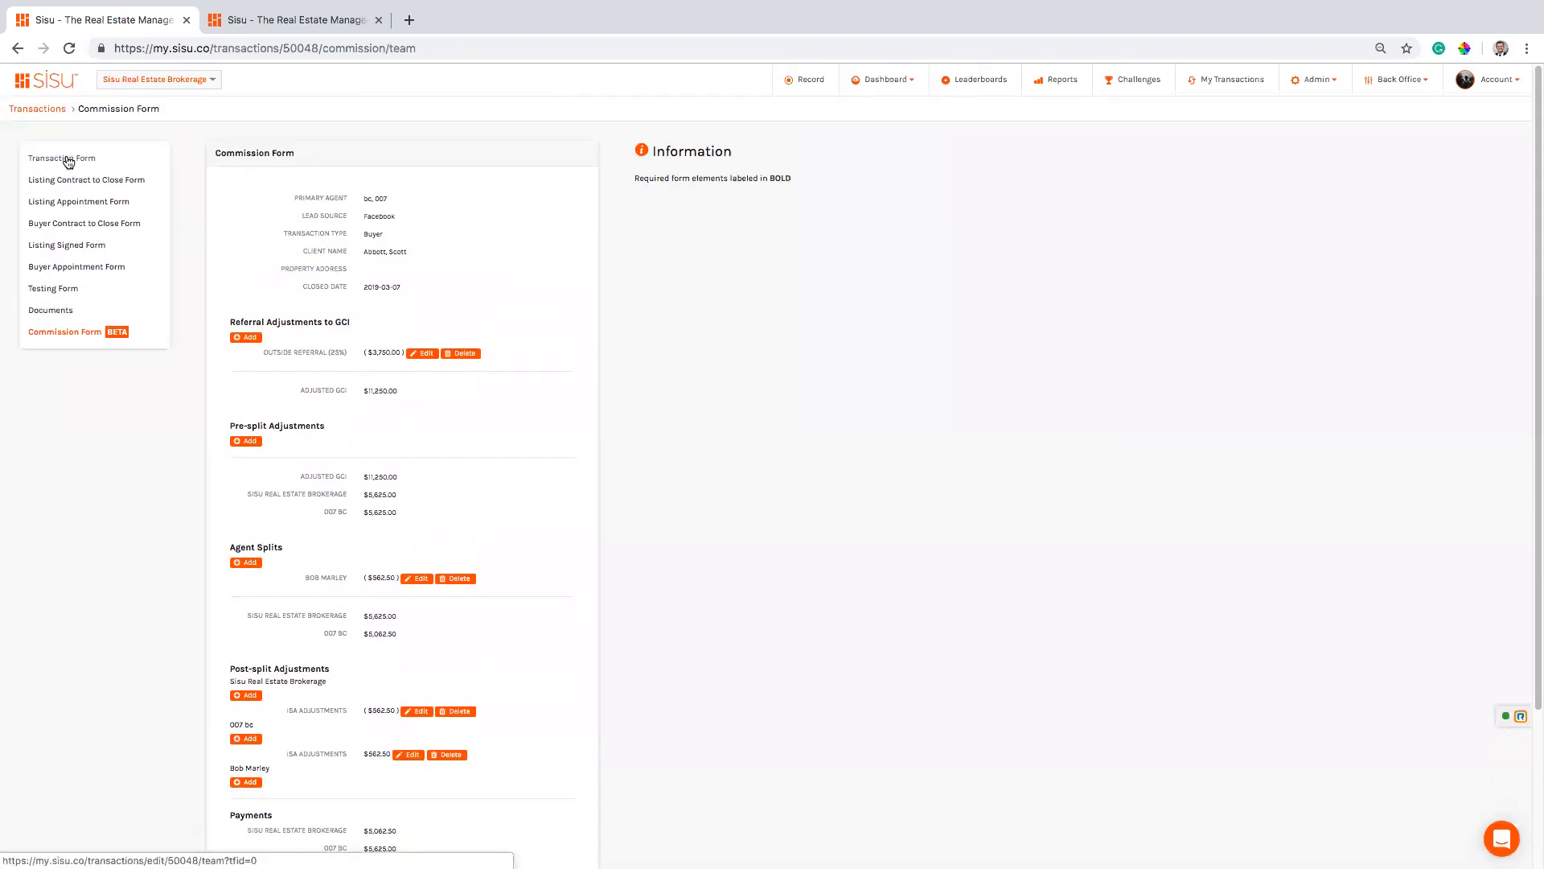
Check the agent paid income in the Transaction Form, and return to the Commission Form to review the payments
click(69, 158)
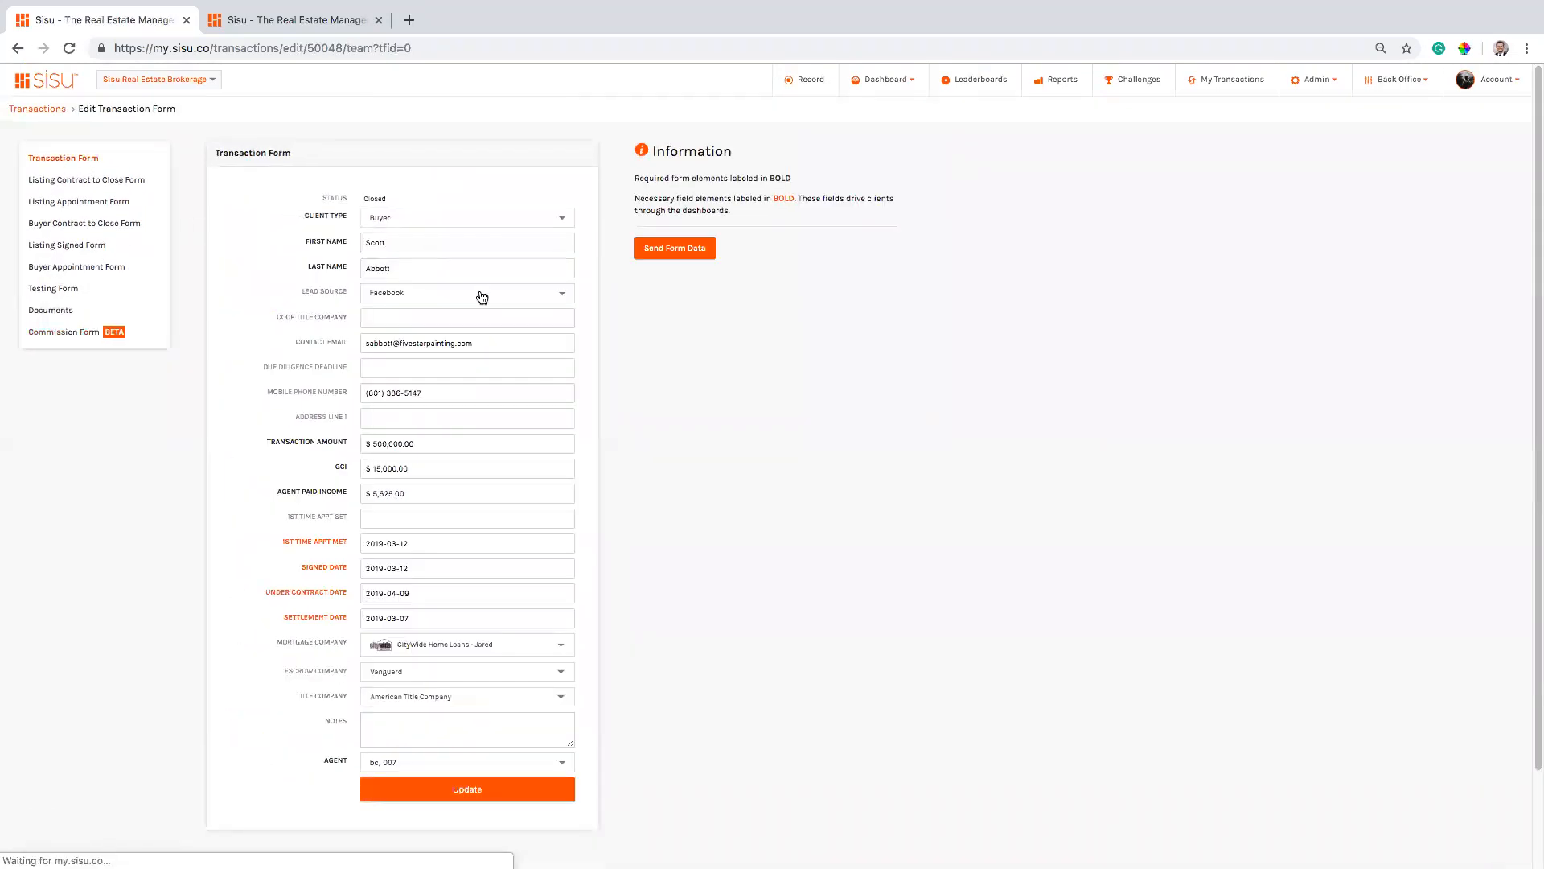
click(64, 336)
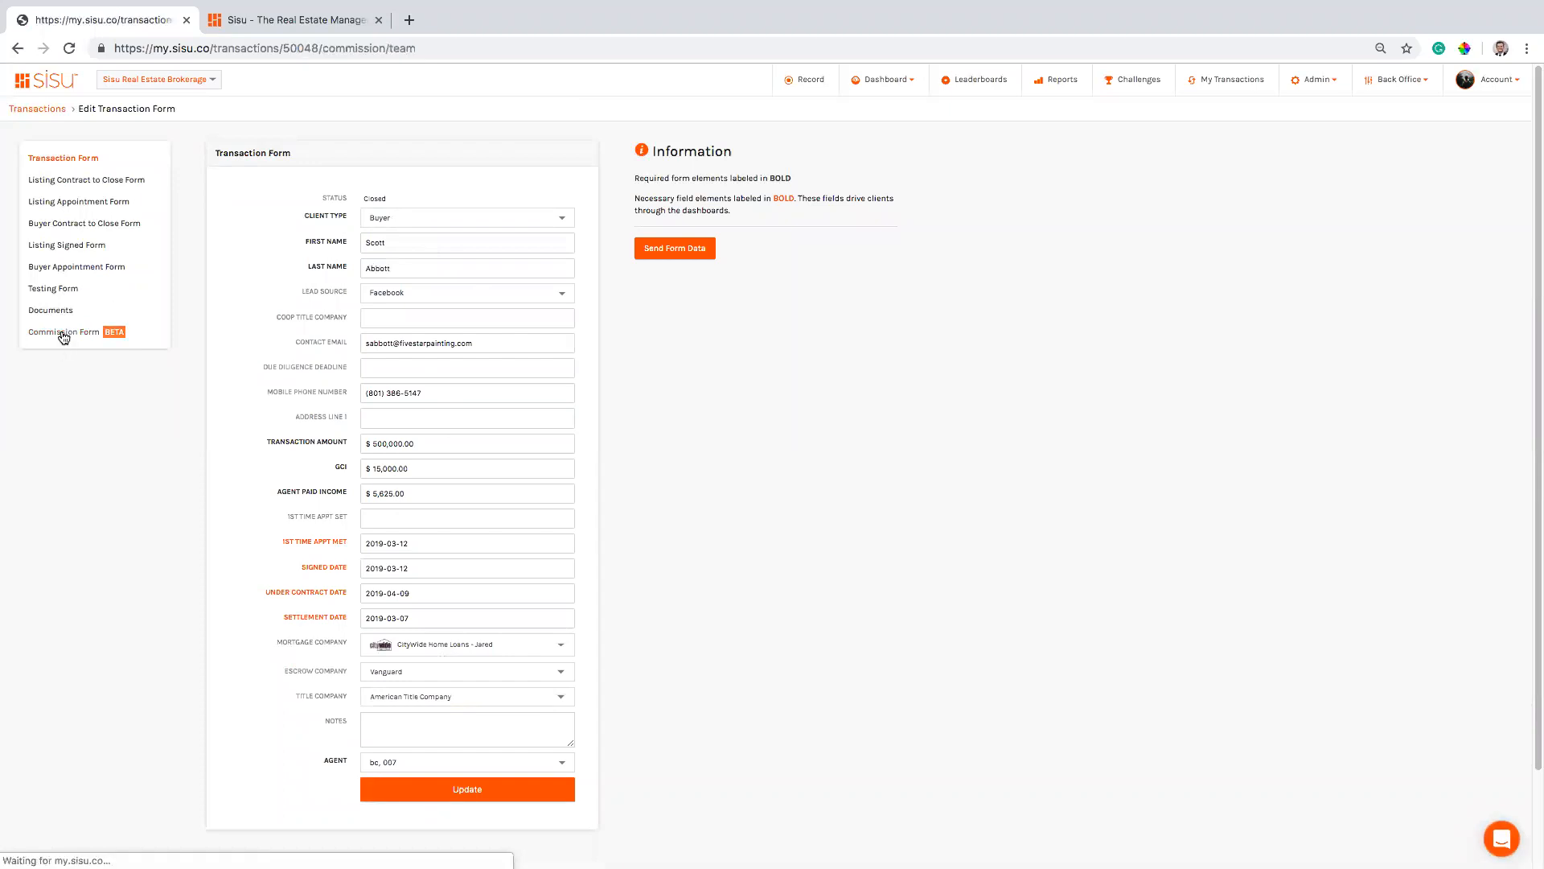
scroll(365, 490, down, 1)
scroll(365, 489, up, 1)
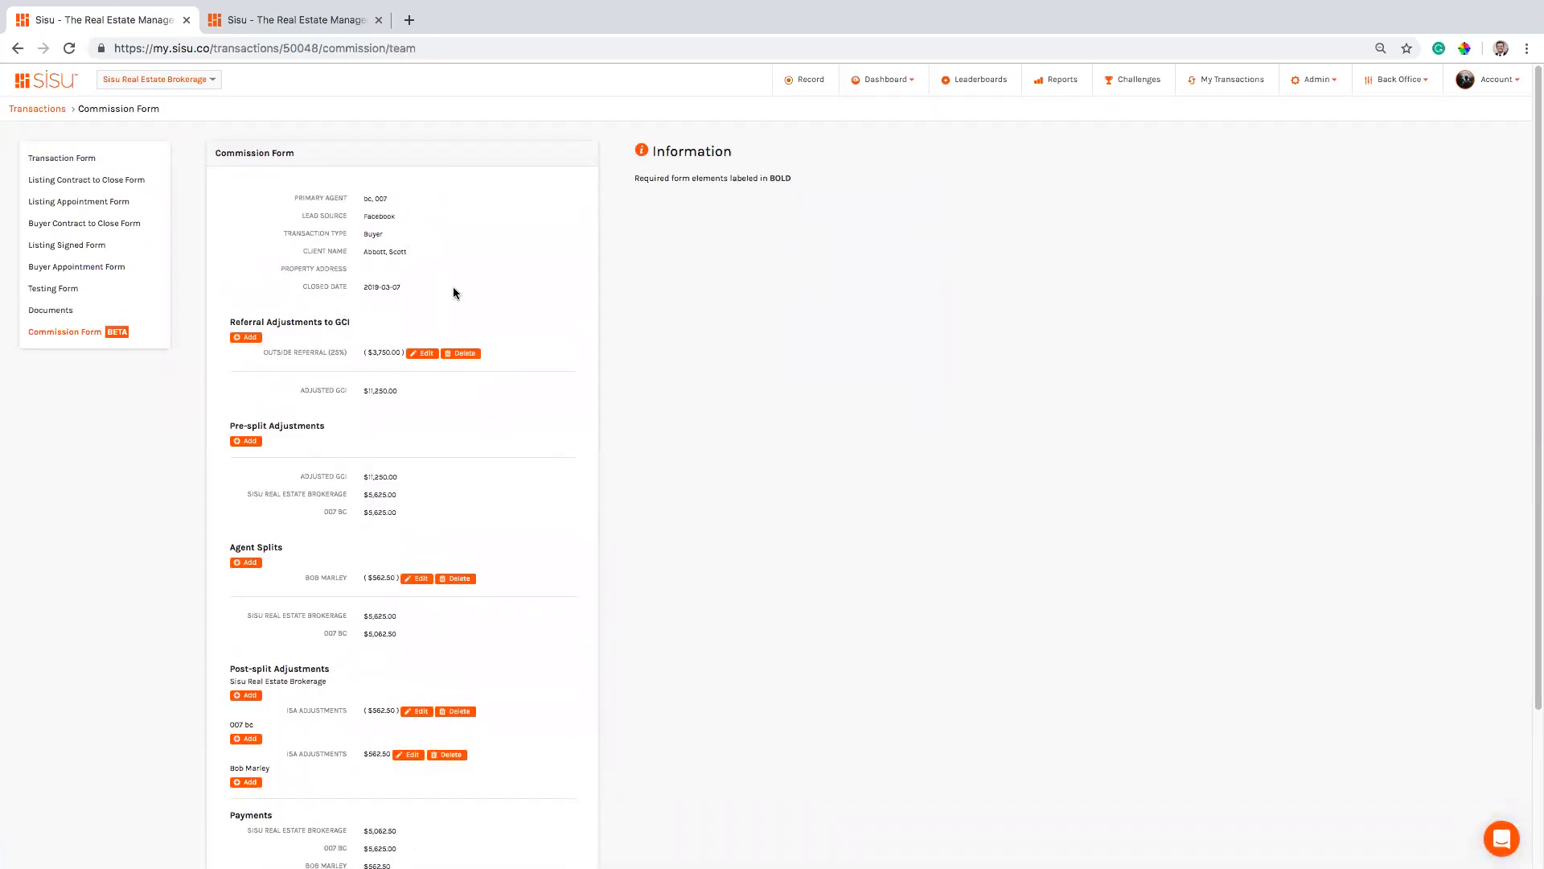
scroll(455, 494, down, 3)
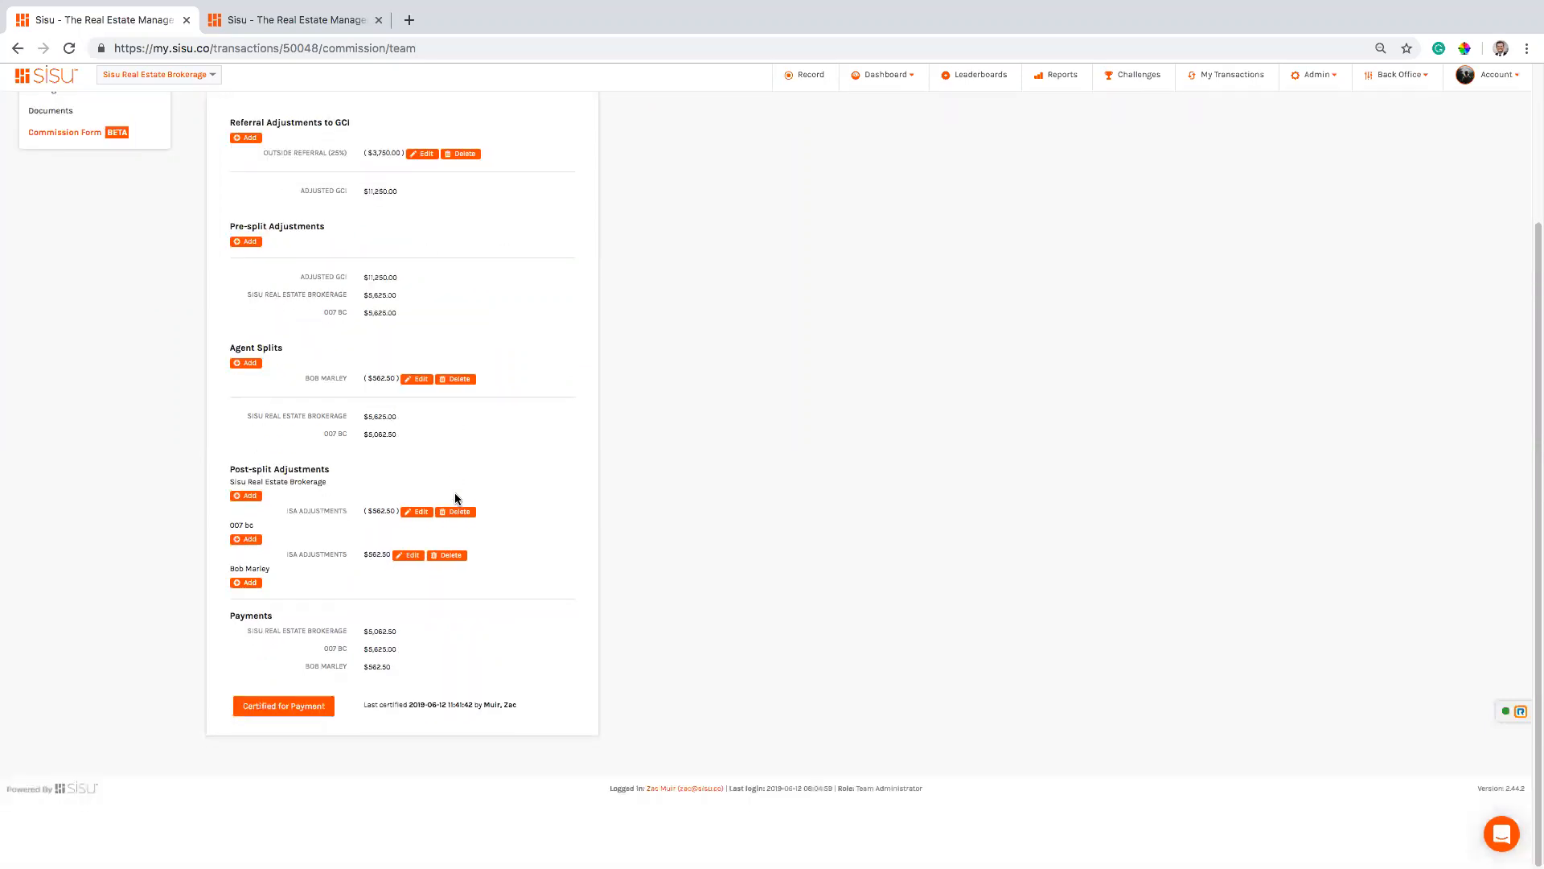
double_click(356, 633)
click(653, 627)
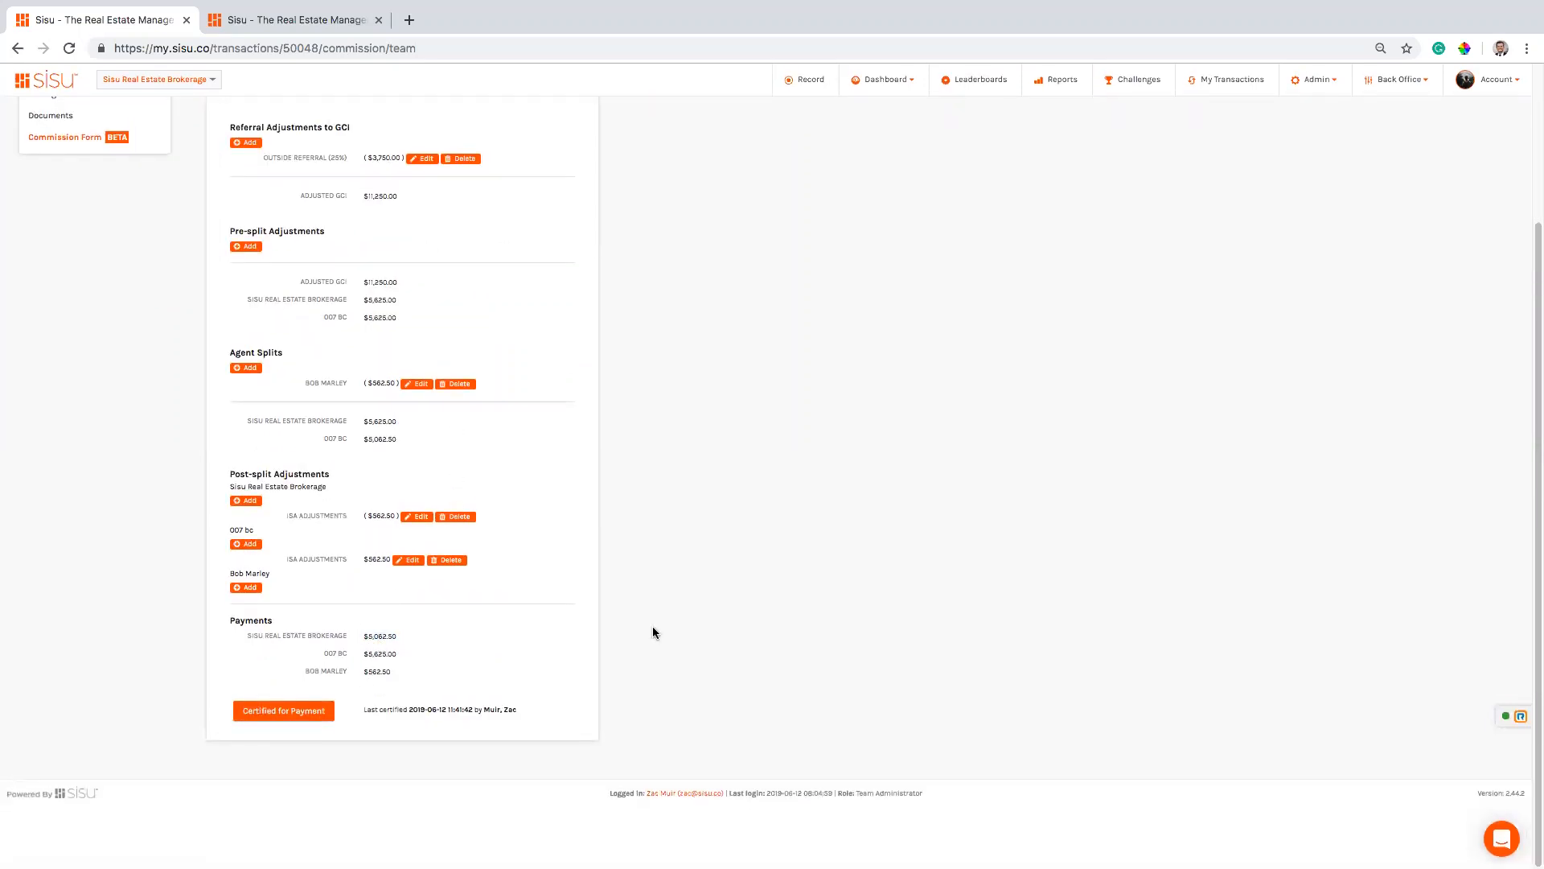